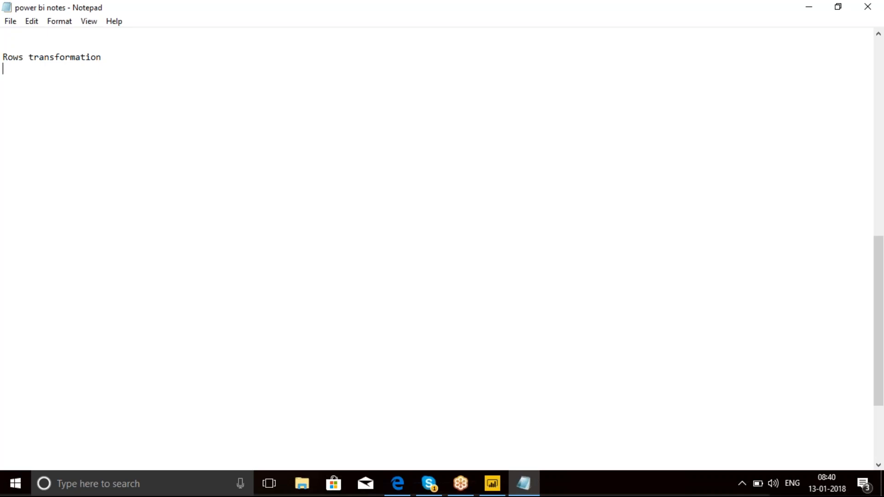
List header row, remove rows, blank rows and duplicate rows on separate lines under the Rows transformation heading.
key(Return)
text(header row)
key(Return)
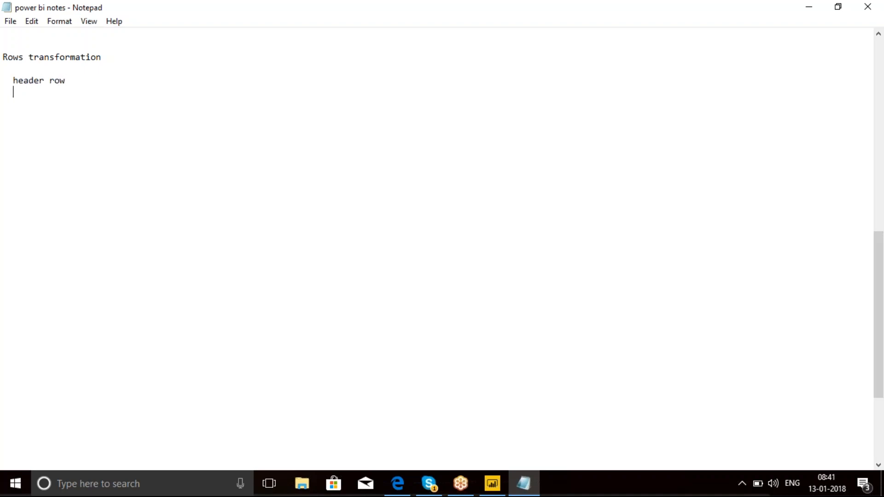
text(remove rows)
key(Return)
text(bla)
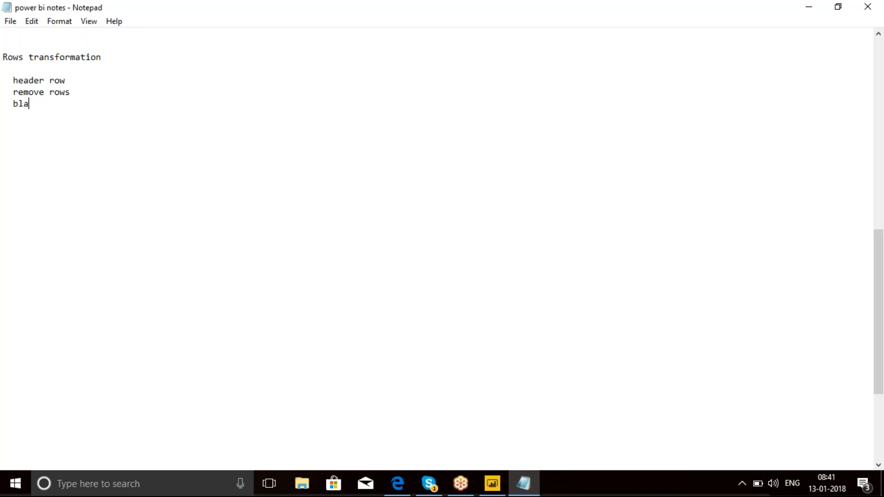
text(nk rows)
key(Return)
text(duplicate )
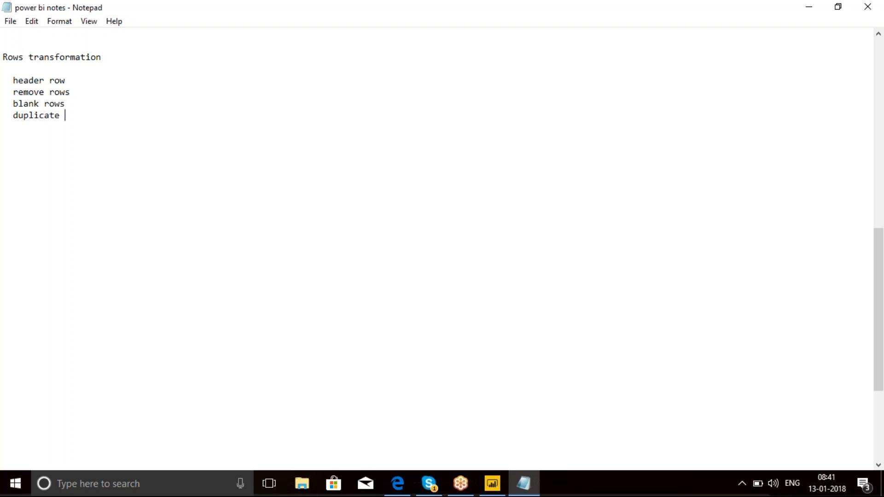
text(rows)
key(Return)
Add the lines Error in row, Filtering the row, Grouping row and Previous row to the notes list.
text(Error in row)
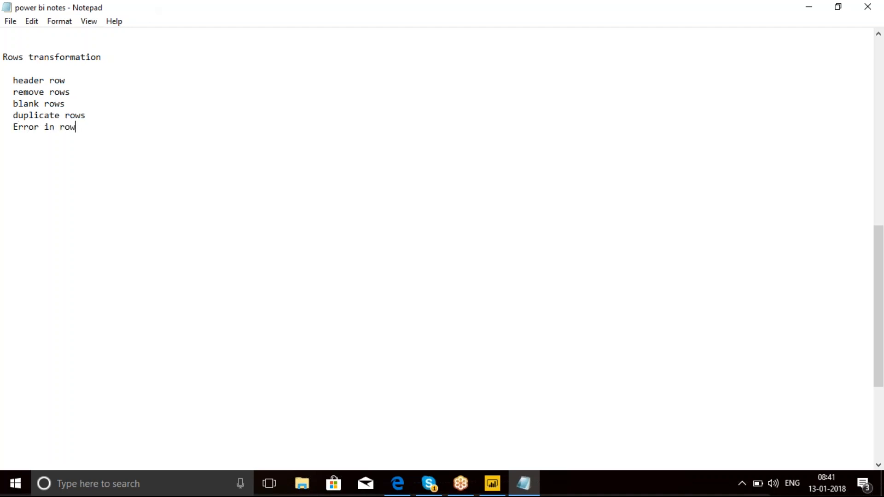
key(Return)
text(Filtering the row)
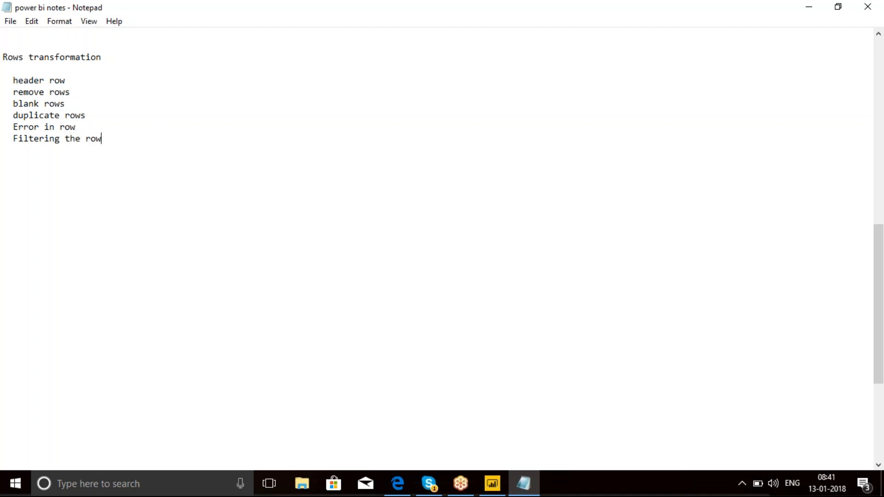
key(Return)
text(Grouping row)
key(Return)
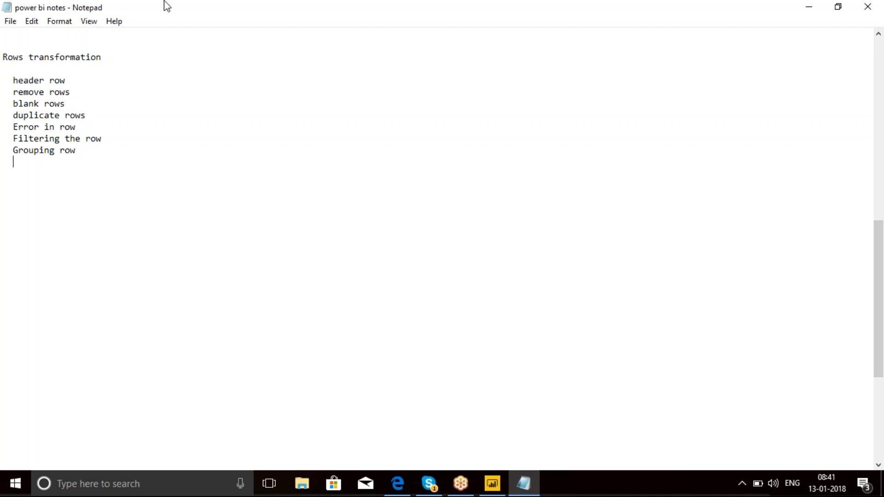
text(Previous row)
key(Return)
key(Return)
Switch to Power BI Desktop and connect to the Row Transformation Excel workbook in the 2. Column and Row Transformation folder.
click(500, 483)
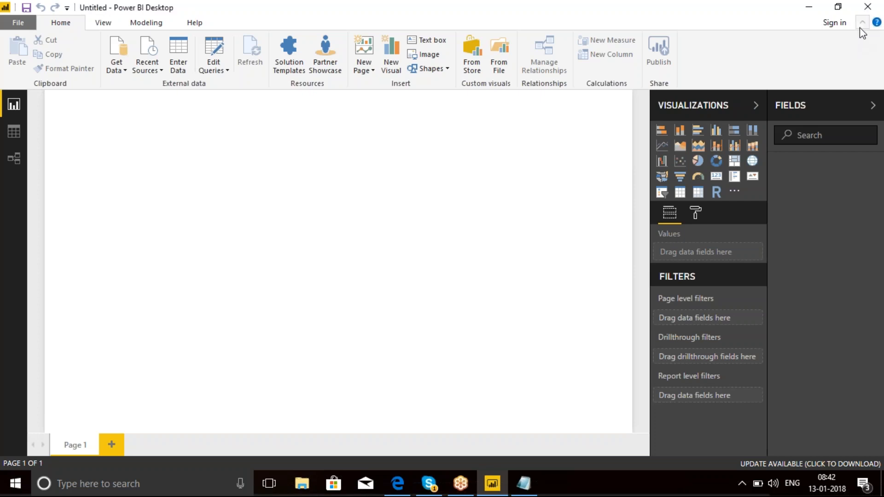
click(126, 75)
click(153, 110)
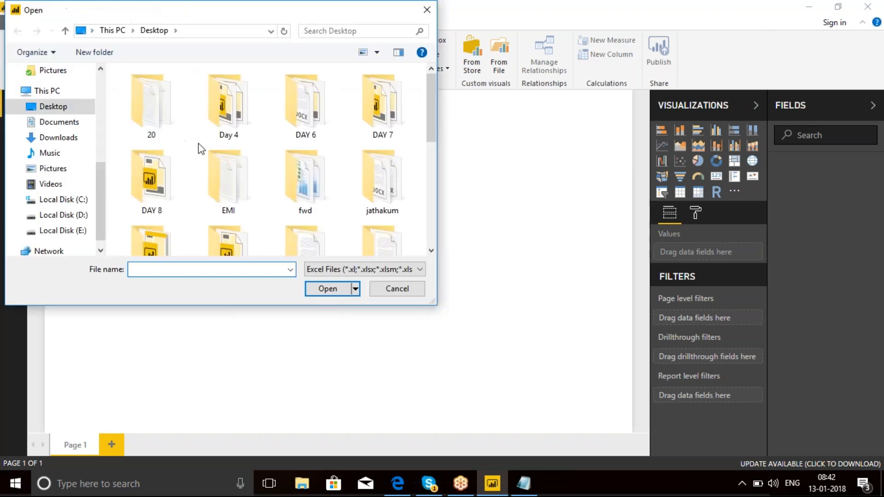
drag(100, 179, 100, 113)
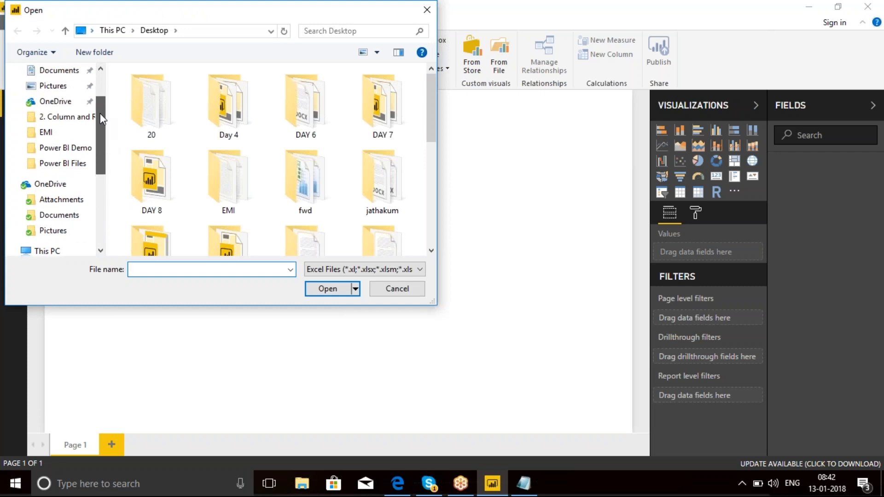
click(60, 121)
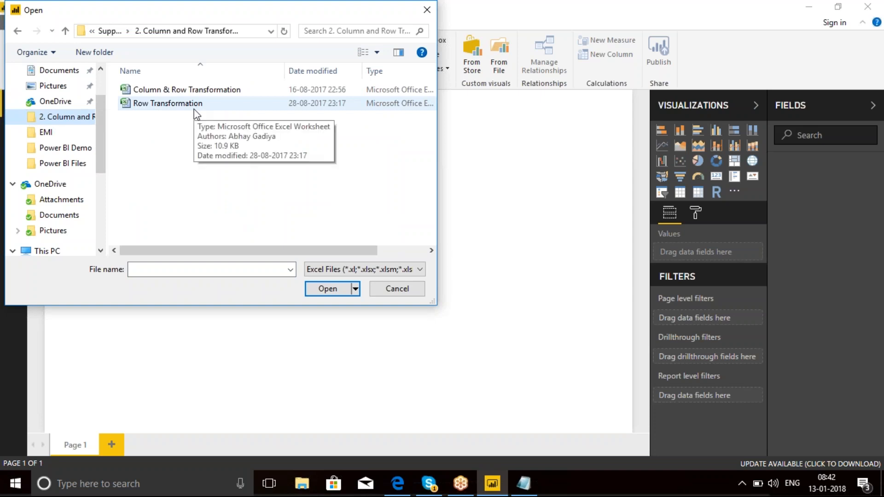
click(187, 106)
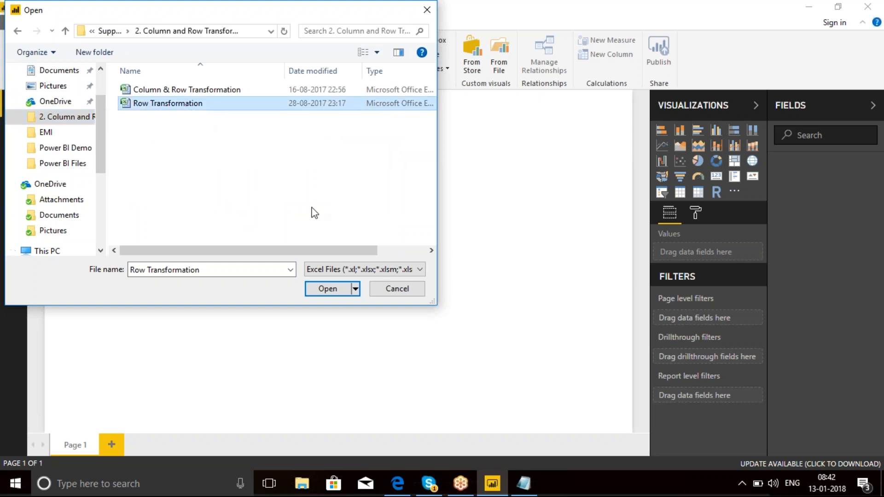
click(325, 289)
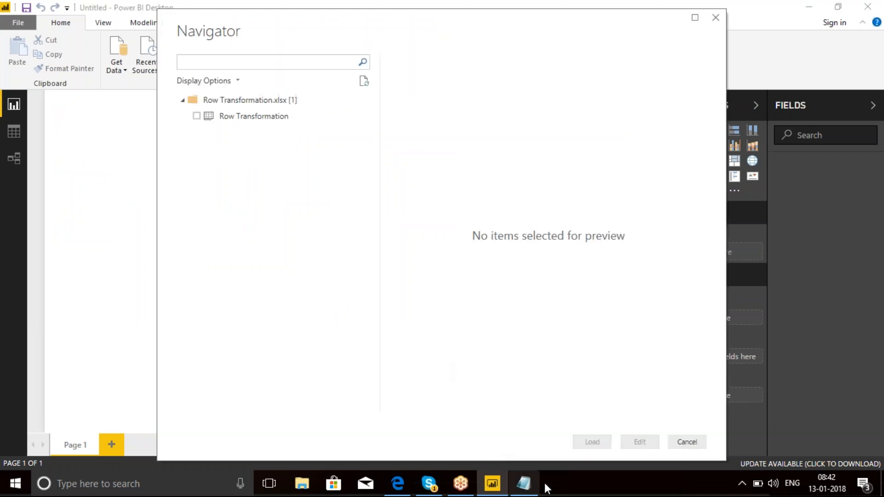
Select the Row Transformation sheet in an enlarged Navigator and open it for editing in the Query Editor.
click(197, 117)
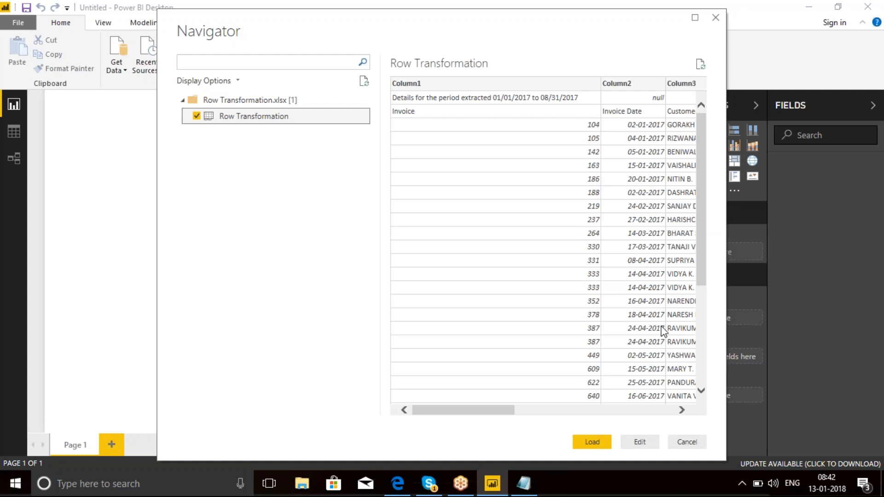
click(695, 18)
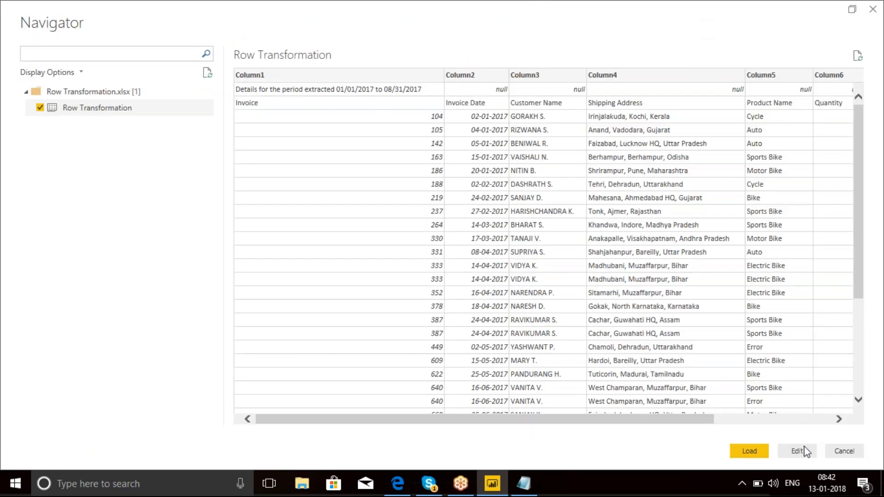
click(798, 451)
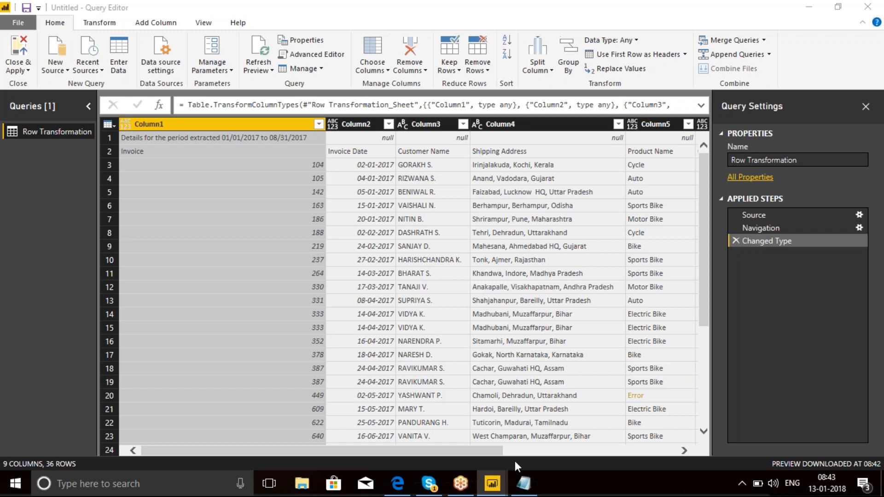
Check the row transformation list in the Notepad notes and examine the query table's first row, last rows and remaining columns.
click(529, 491)
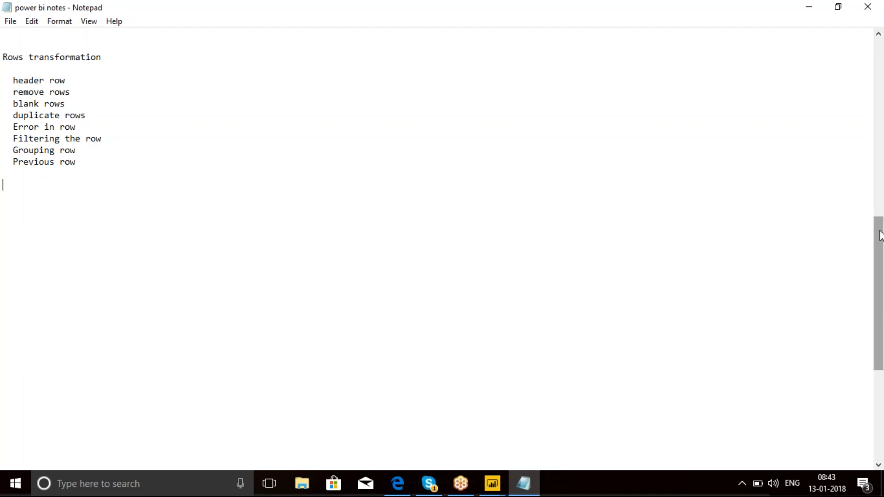
click(808, 7)
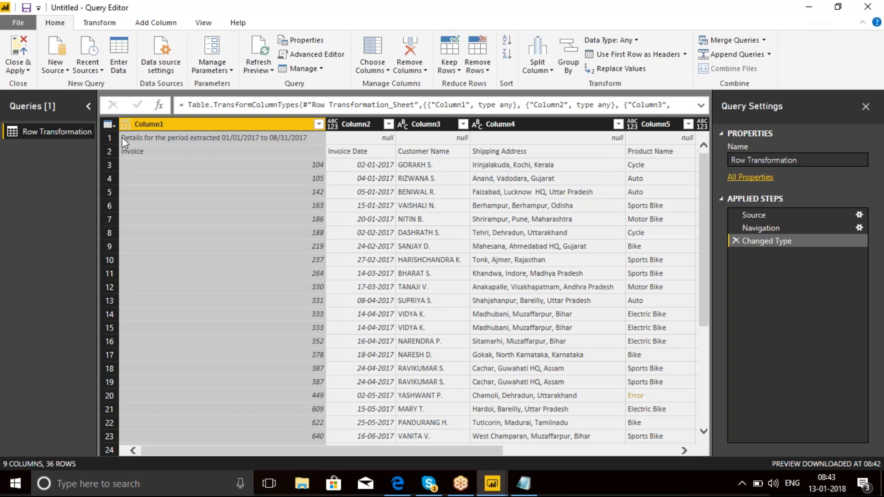
click(110, 138)
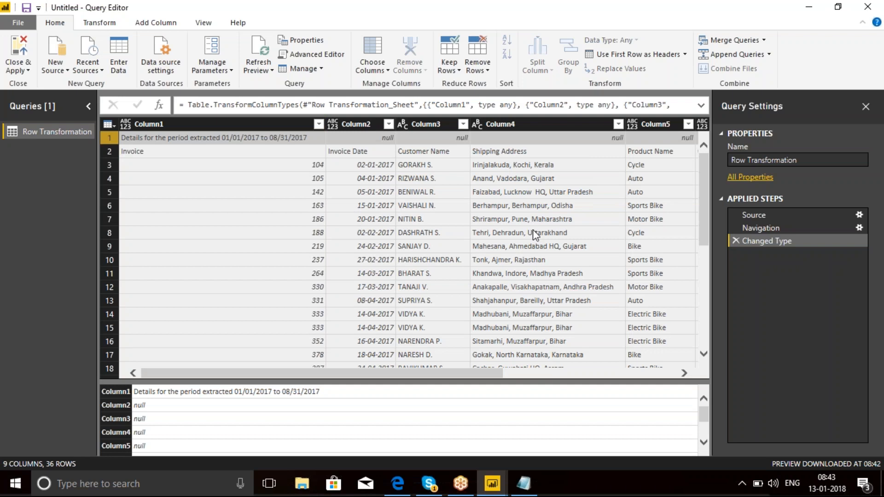
drag(701, 191, 712, 324)
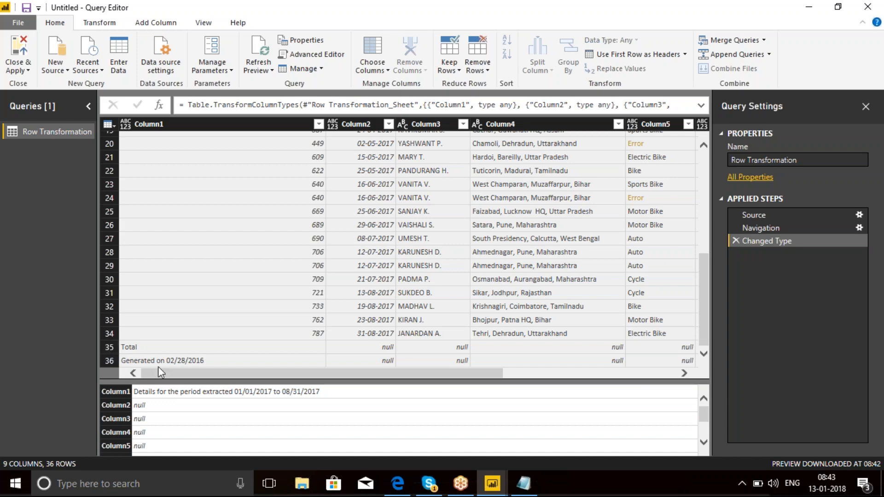
drag(188, 372, 361, 394)
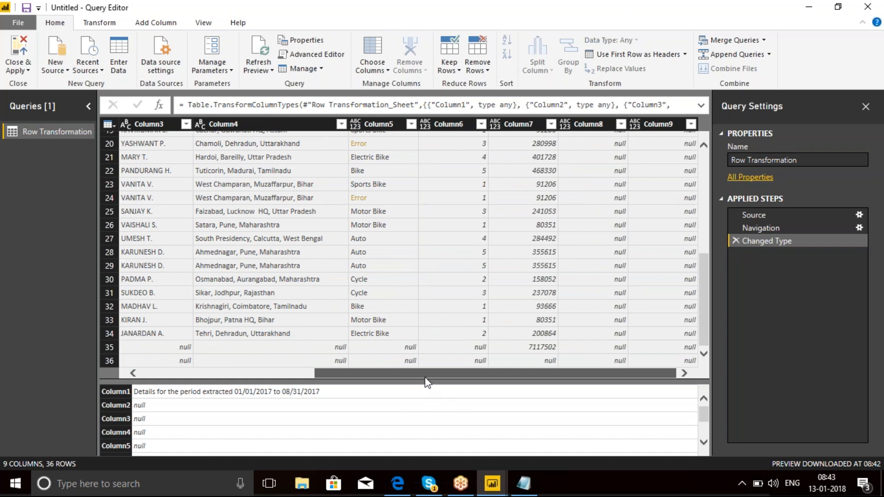
drag(424, 381, 159, 373)
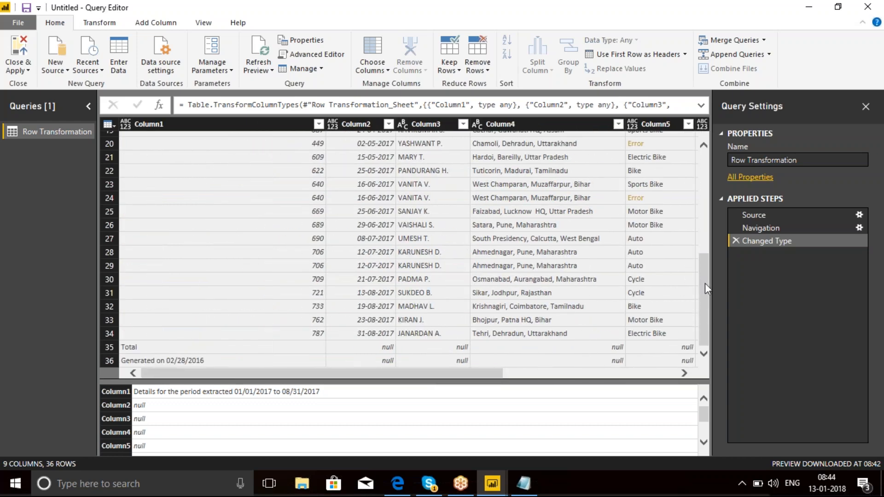
drag(705, 283, 706, 144)
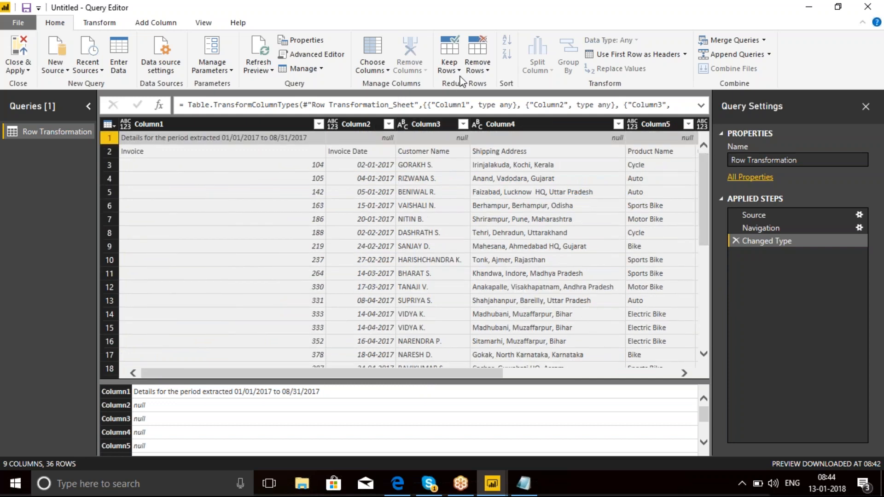
Remove the top 1 row from the Row Transformation query.
click(488, 71)
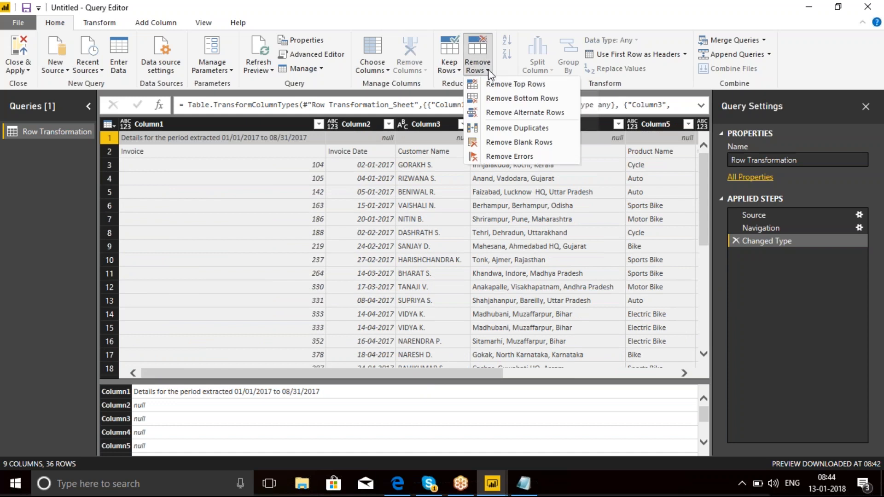
click(515, 85)
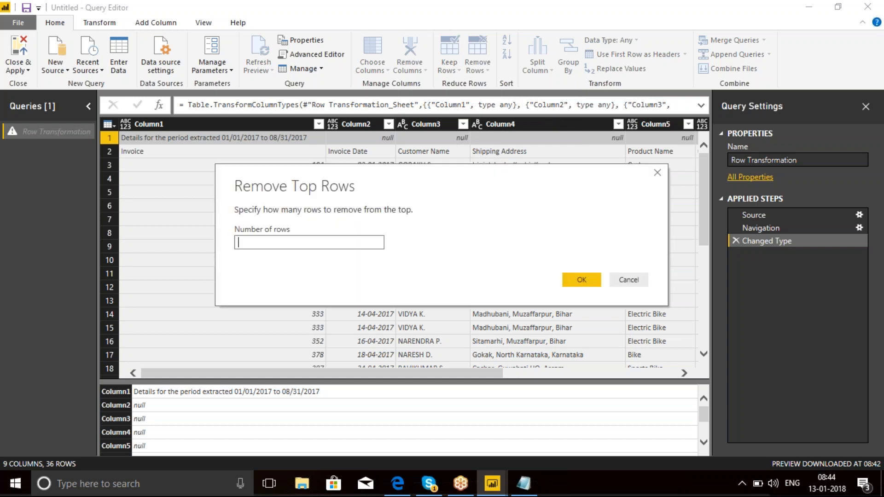
text(1)
click(582, 279)
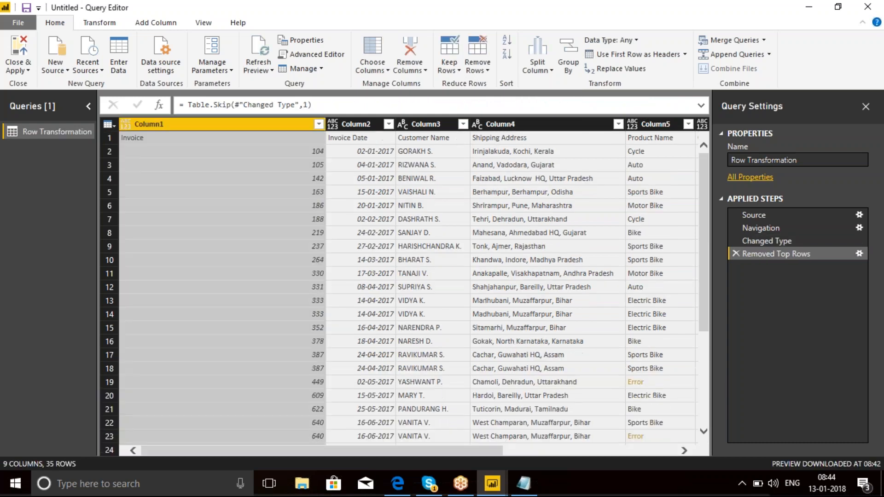
Remove the bottom 1 row from the Row Transformation query.
click(488, 70)
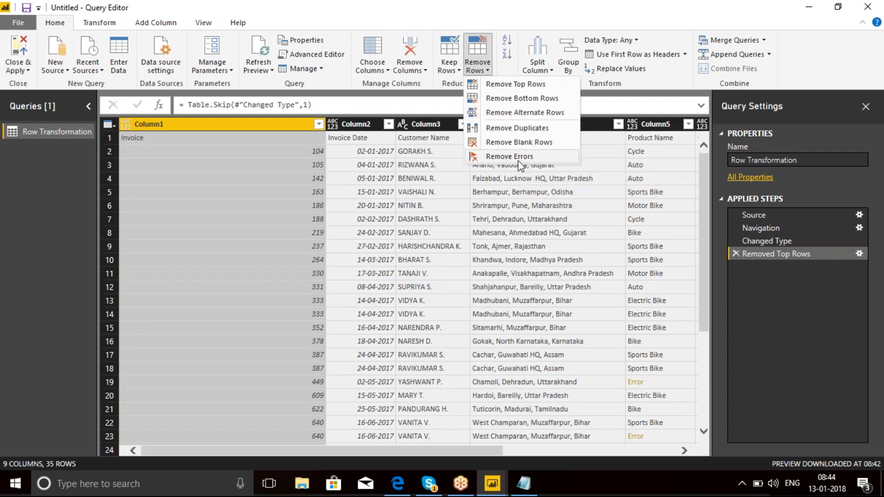
click(523, 99)
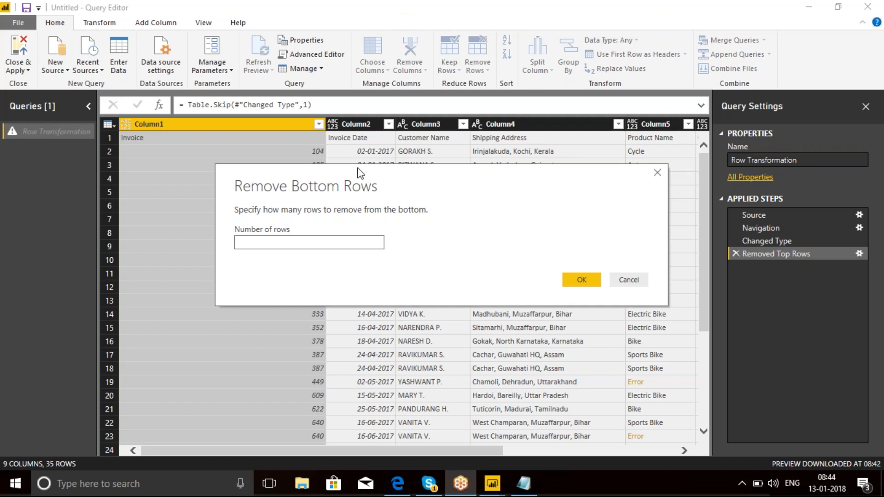
click(256, 243)
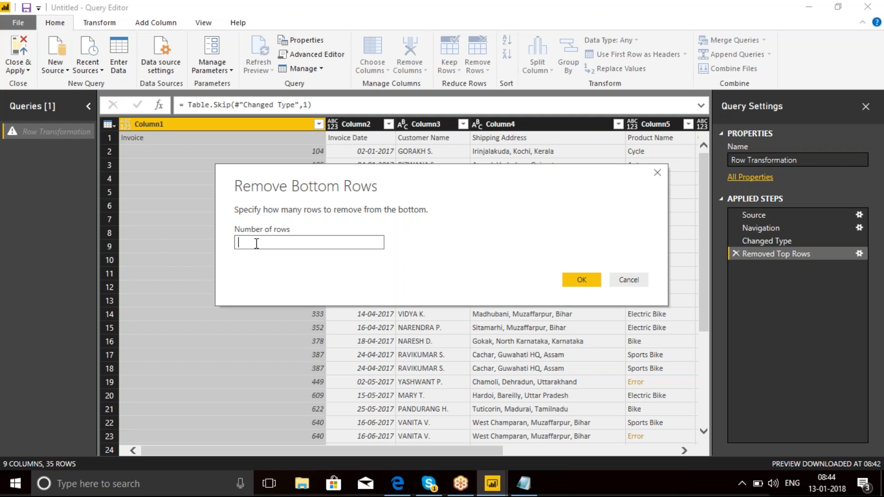
text(1)
click(582, 281)
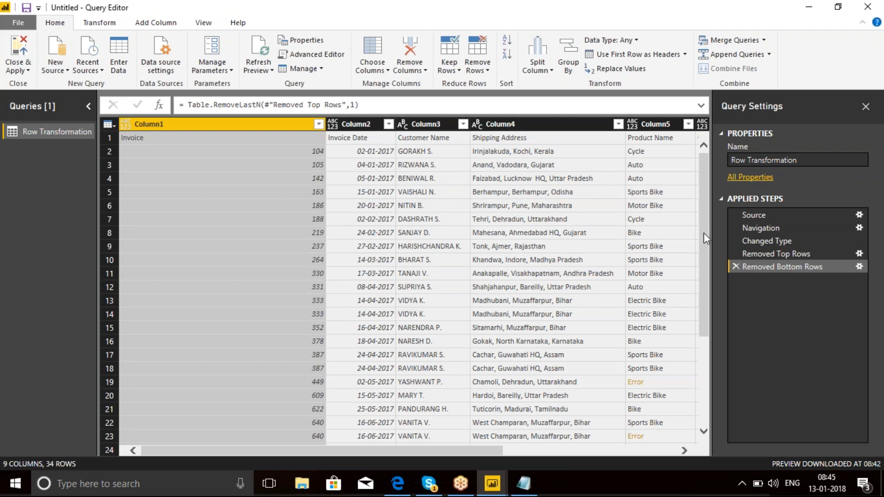
Check the end of the table and promote its first row to column headers.
drag(704, 232, 711, 327)
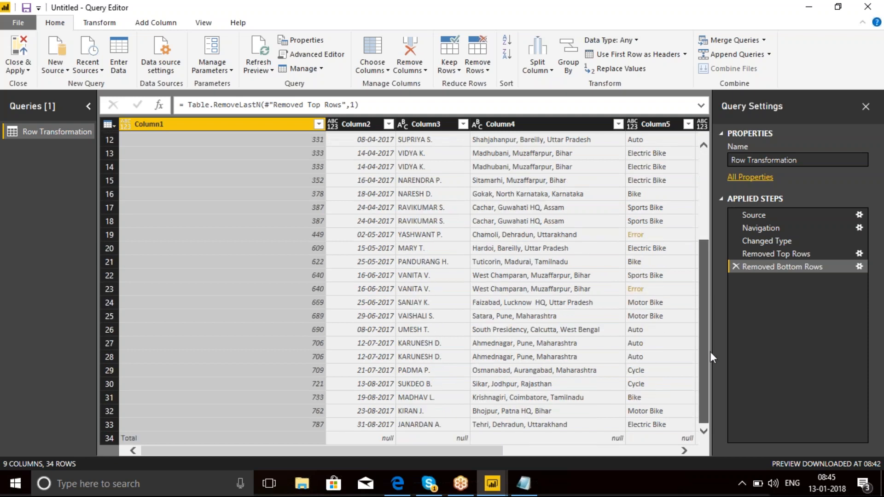
drag(709, 343, 706, 197)
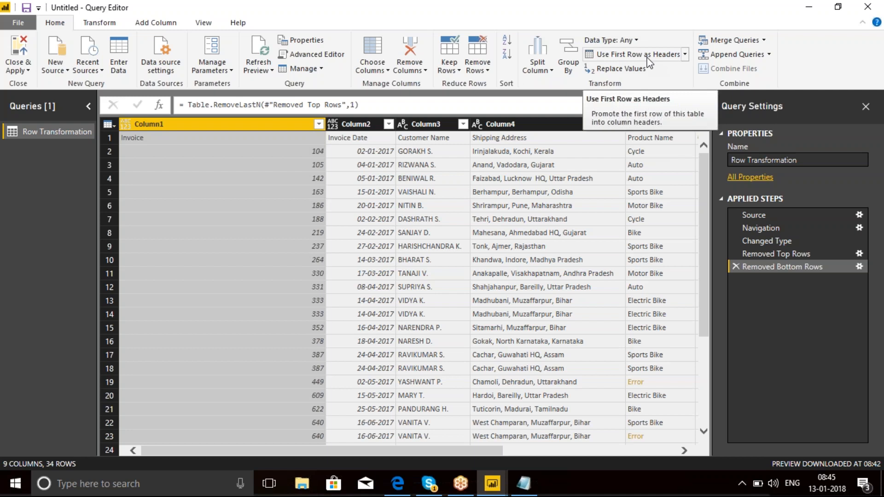
click(109, 138)
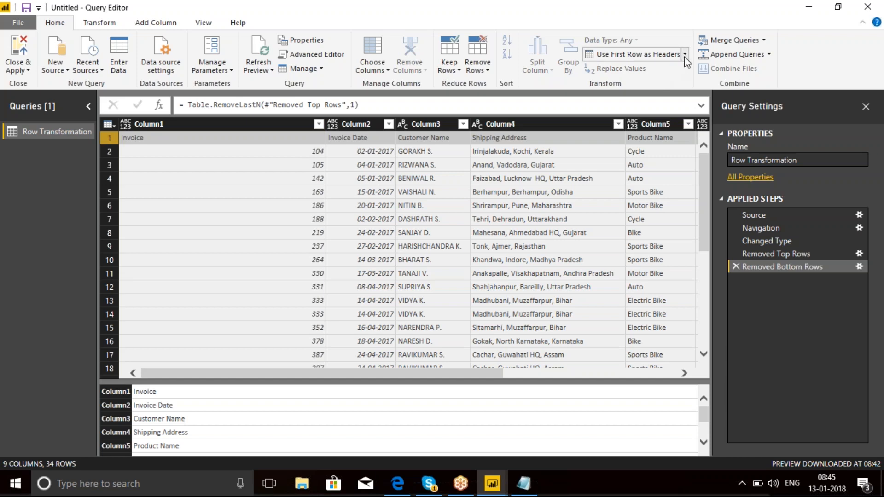
click(654, 54)
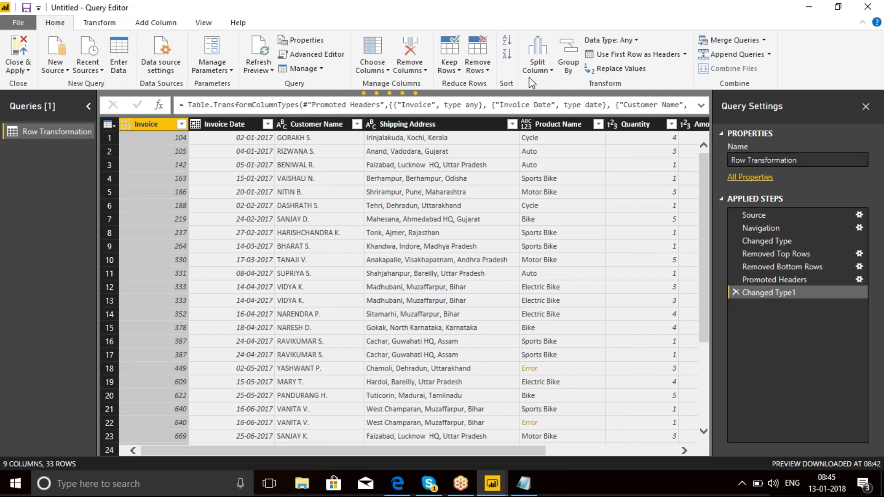
Keep only the top 5 rows of the Row Transformation query, and delete that applied step to restore the full table.
click(459, 71)
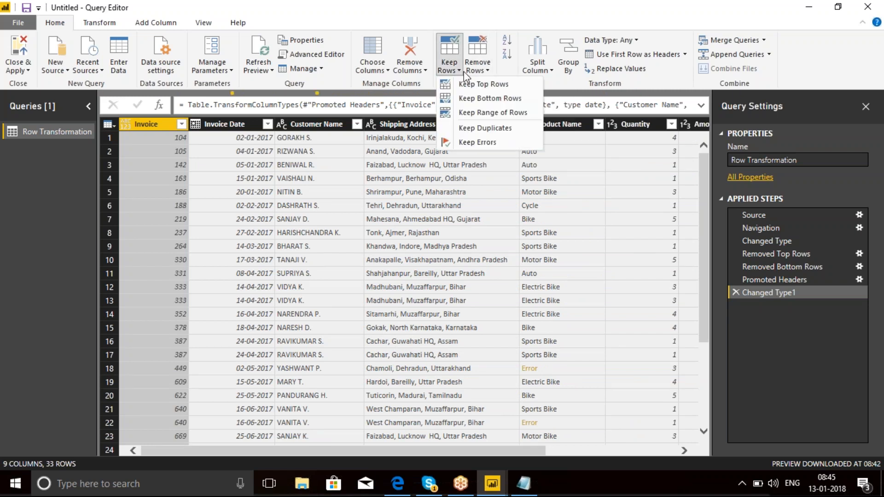
click(495, 84)
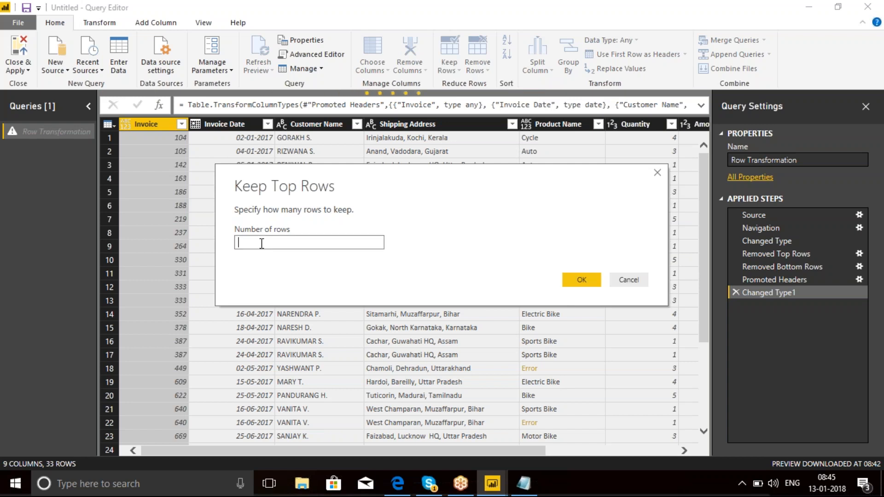
text(5)
click(581, 277)
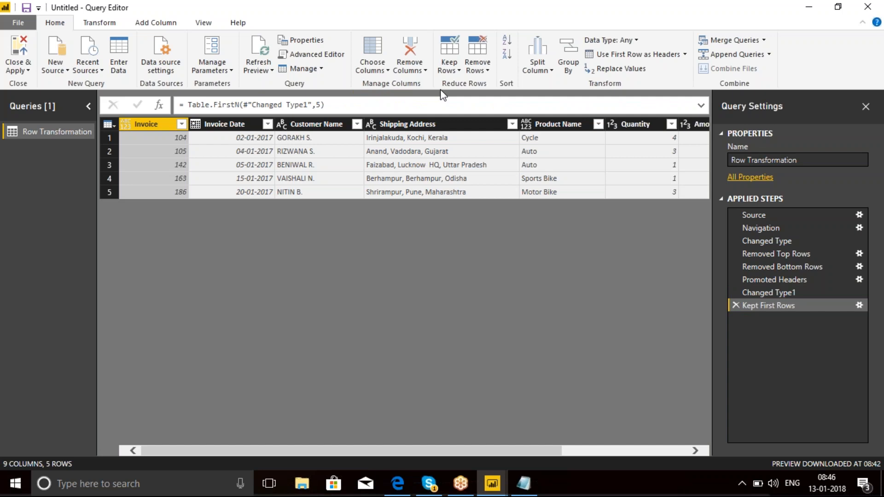
click(736, 306)
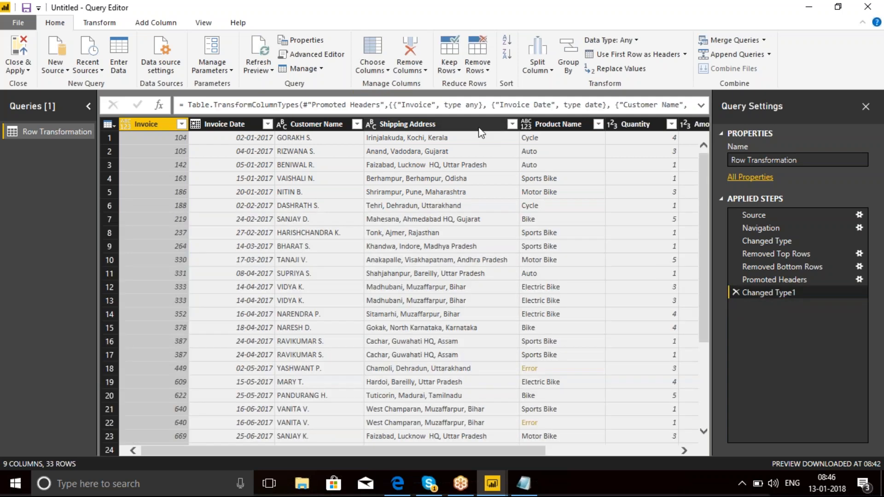
Keep a range of 5 rows starting at row 3, and delete that applied step again.
click(460, 71)
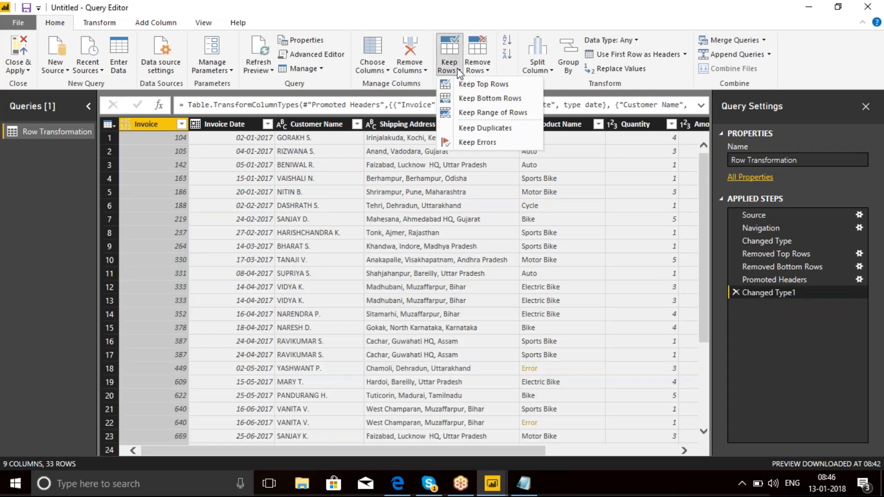
click(484, 115)
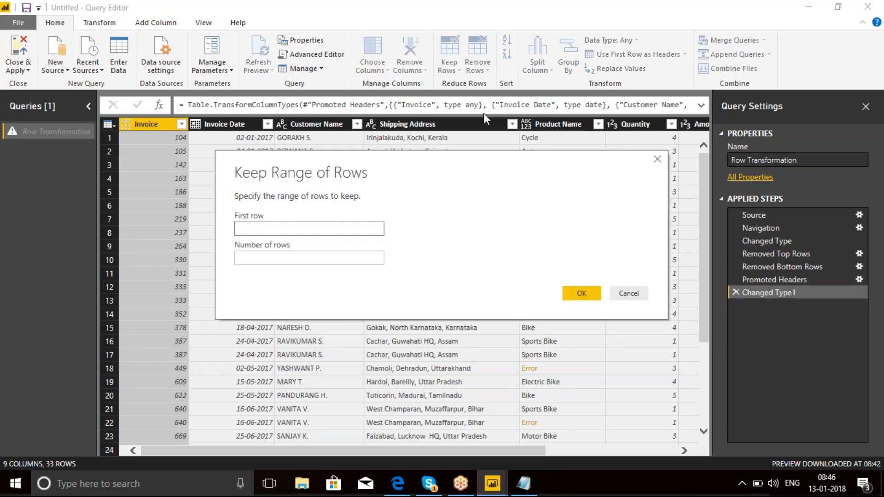
click(294, 232)
text(3)
click(258, 259)
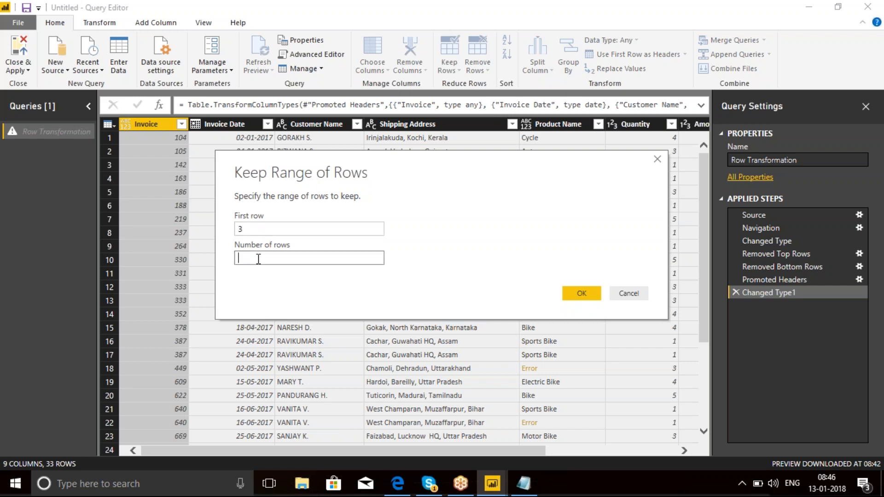
text(5)
click(593, 290)
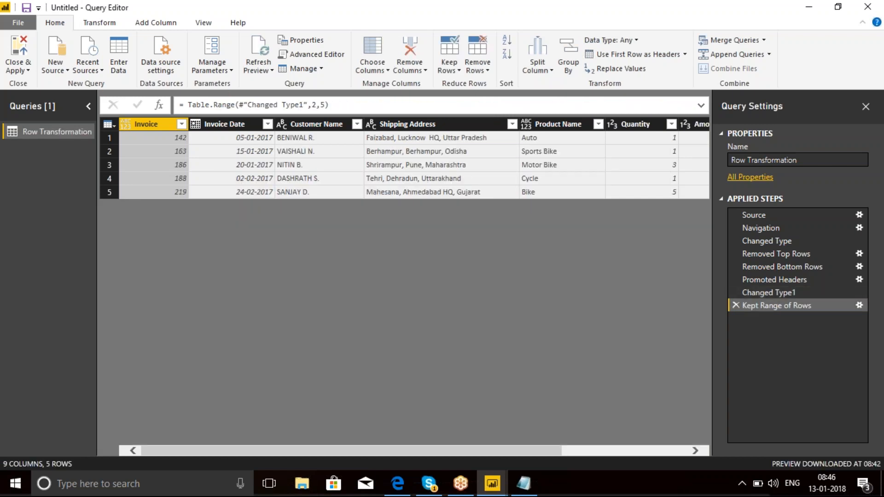
click(735, 306)
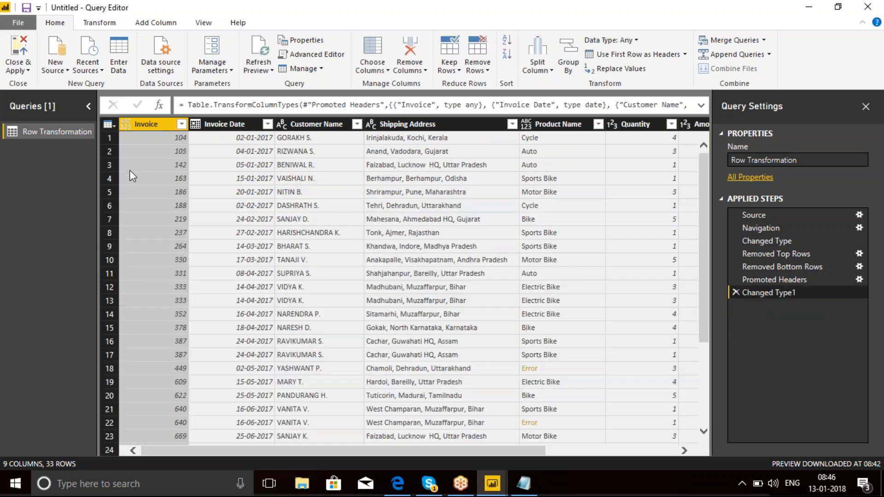
Examine rows 3 to 7 of the table one by one.
click(112, 164)
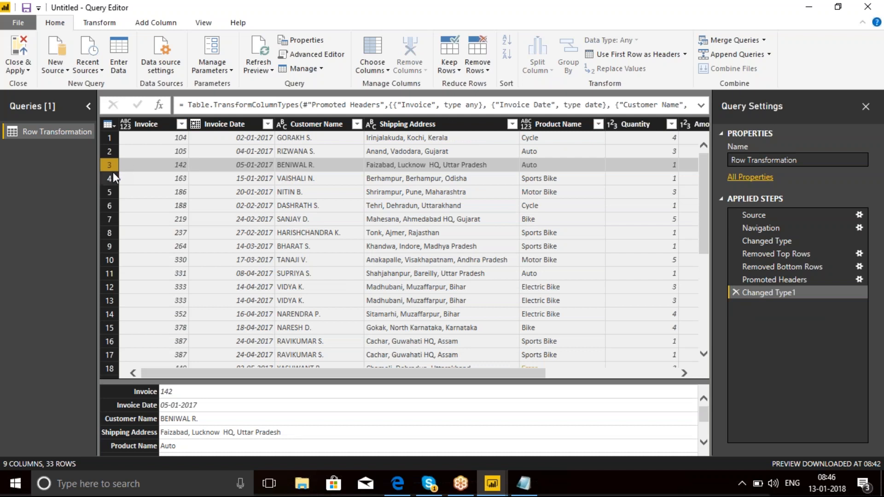
click(112, 176)
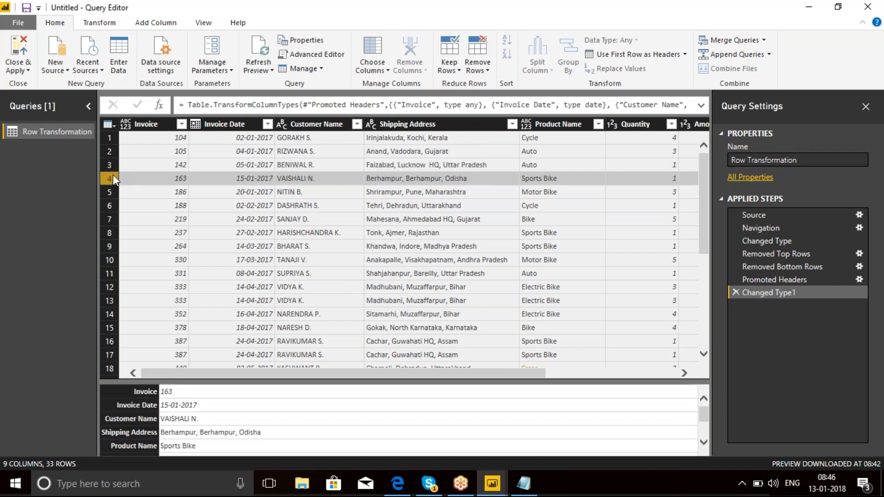
click(112, 195)
click(112, 205)
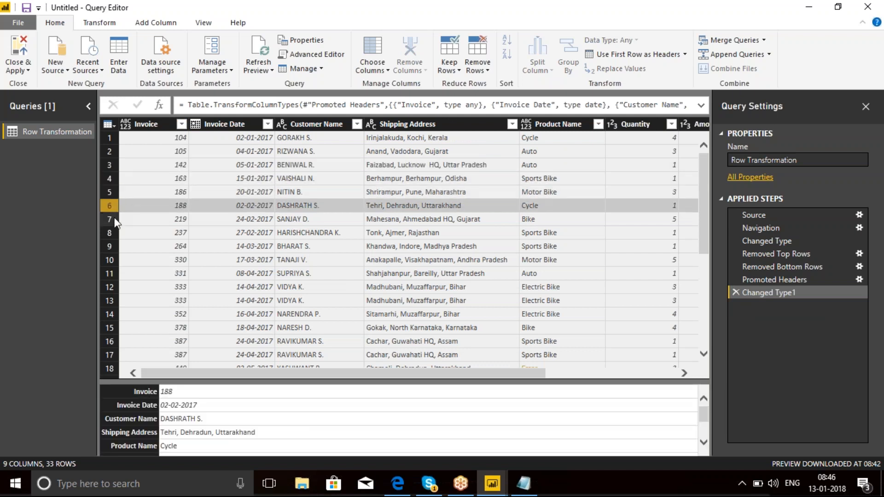
click(113, 219)
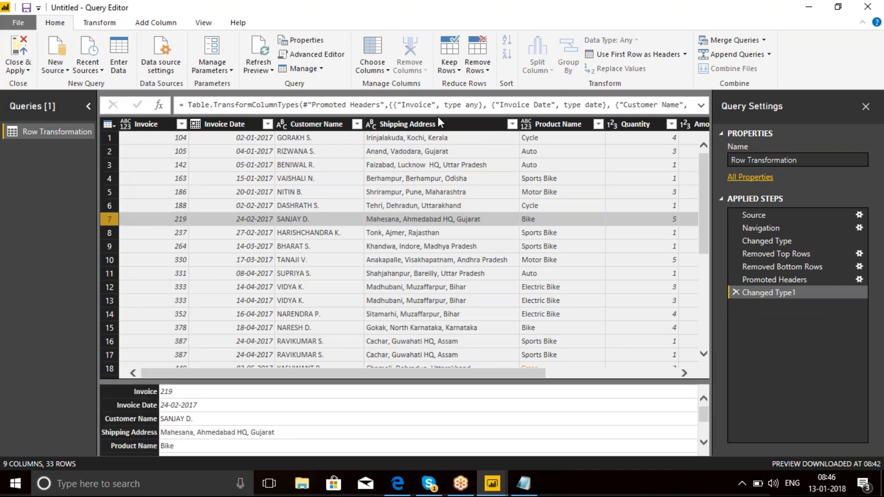
Repeat the Keep Range of Rows with first row 3 and 5 rows, and remove the resulting applied step.
click(459, 71)
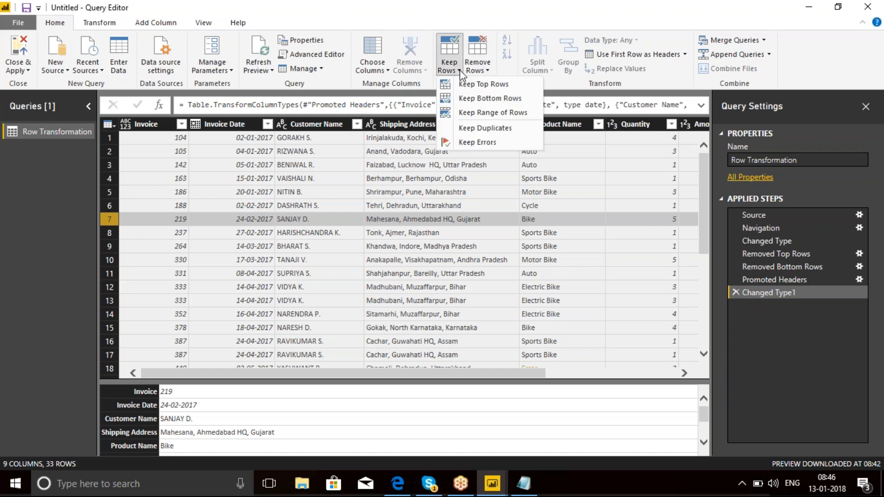
click(498, 114)
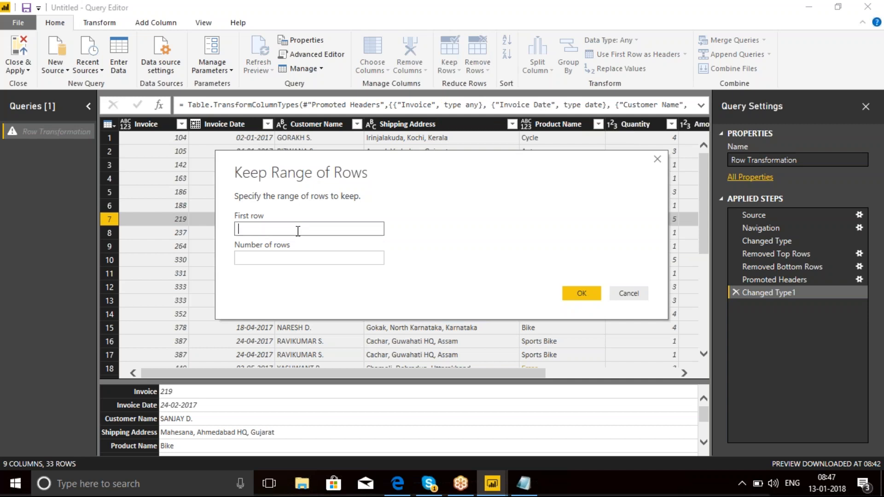
text(3)
click(253, 260)
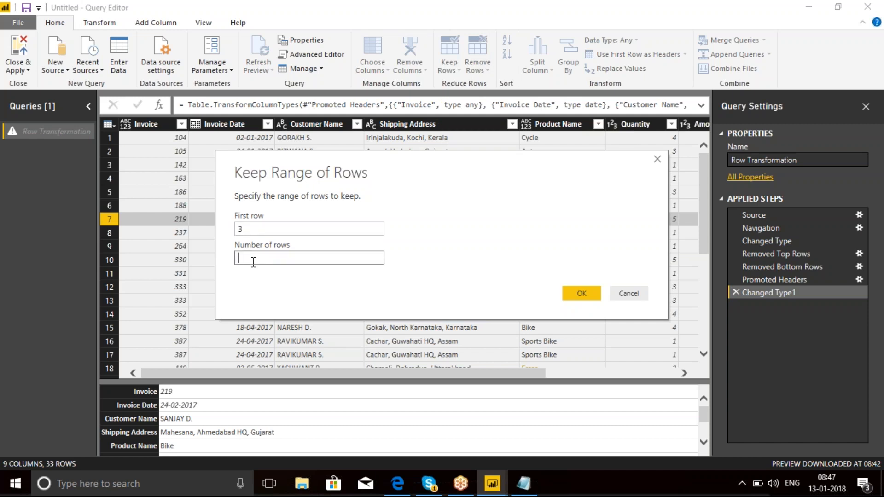
text(5)
click(590, 296)
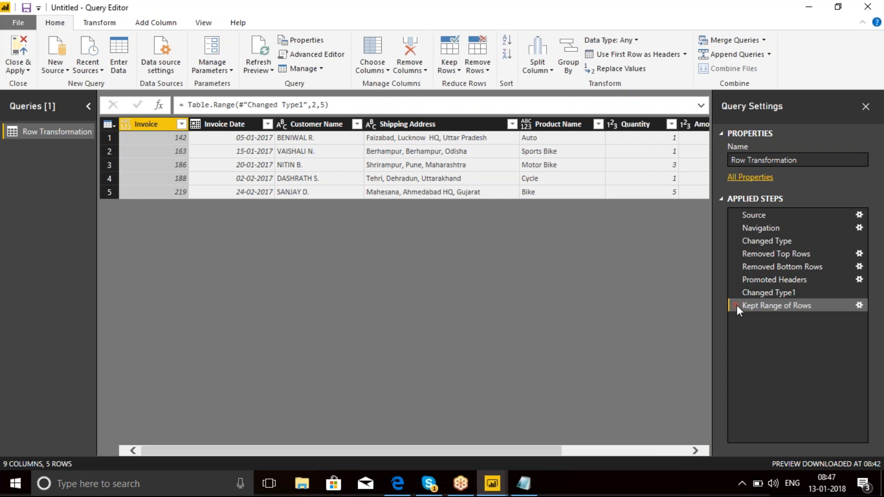
click(735, 305)
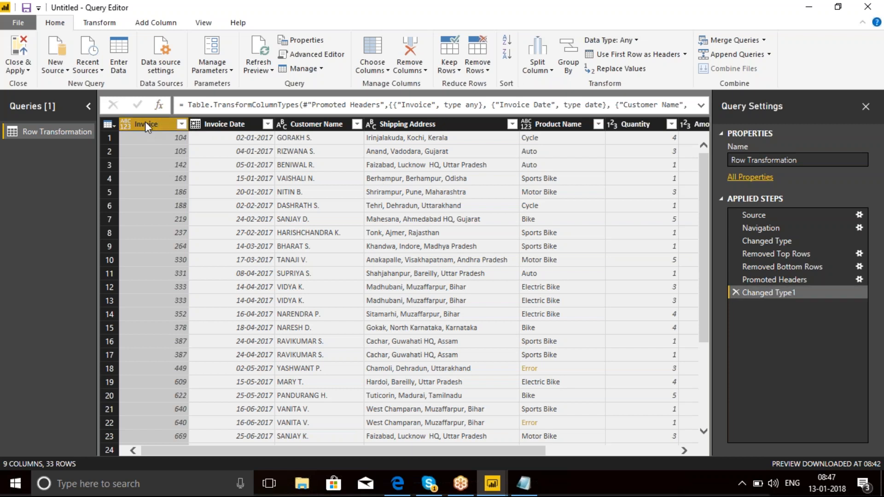
Keep only the rows with duplicate Invoice values, and delete the Kept Duplicates step.
click(458, 71)
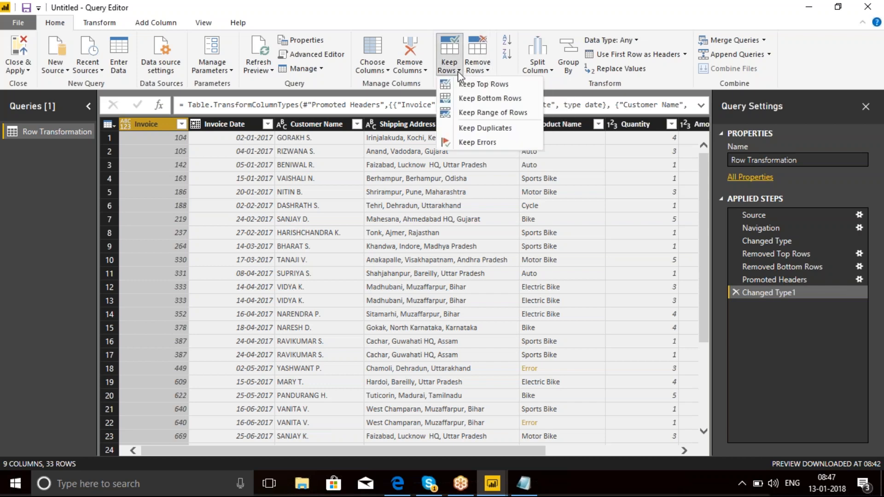
click(470, 128)
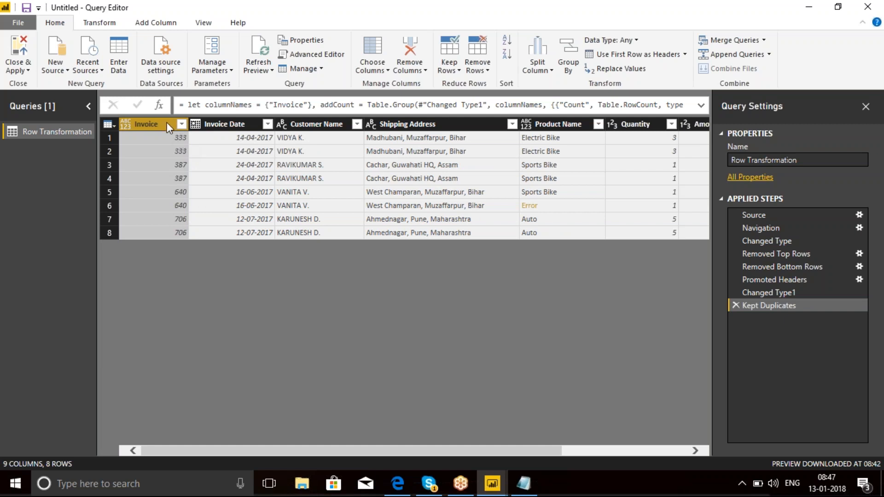
click(736, 304)
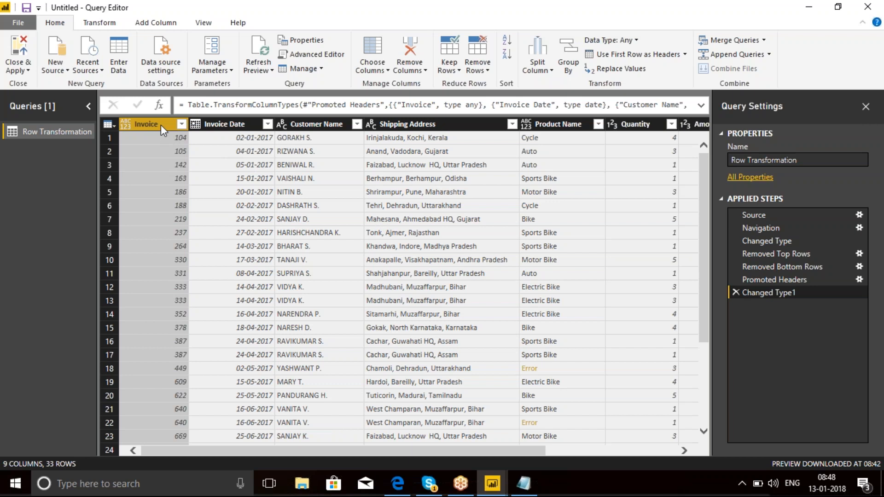
Keep only the rows duplicated across both Invoice and Customer Name, and delete the Kept Duplicates step.
ctrl+click(307, 124)
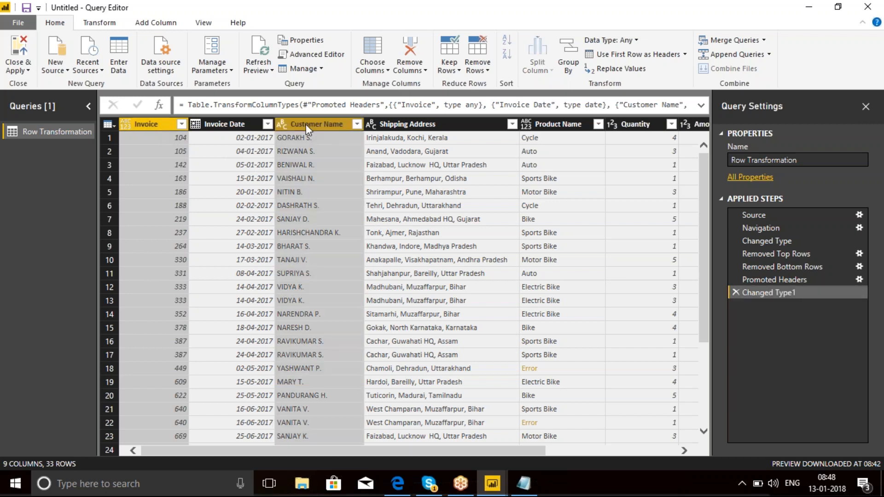
click(457, 70)
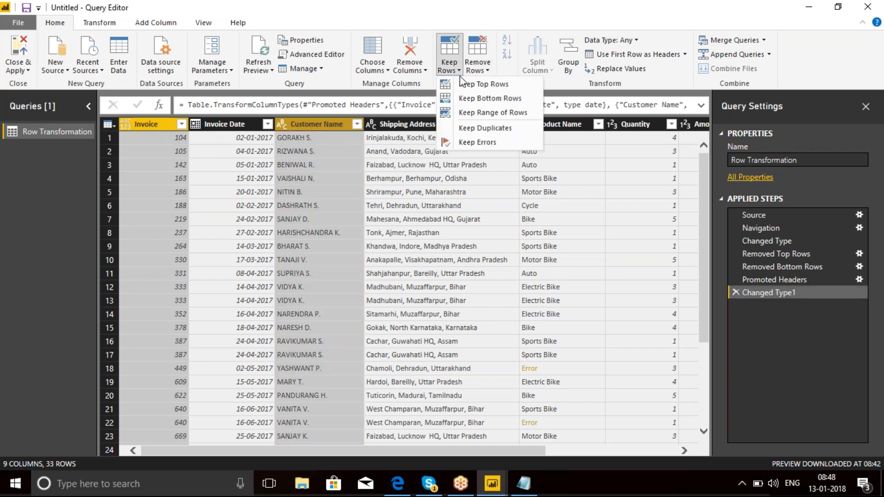
click(484, 128)
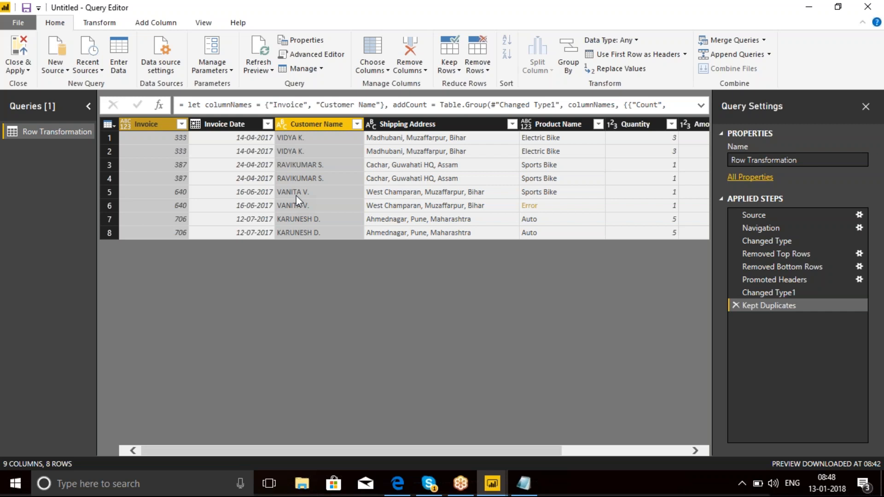
click(735, 306)
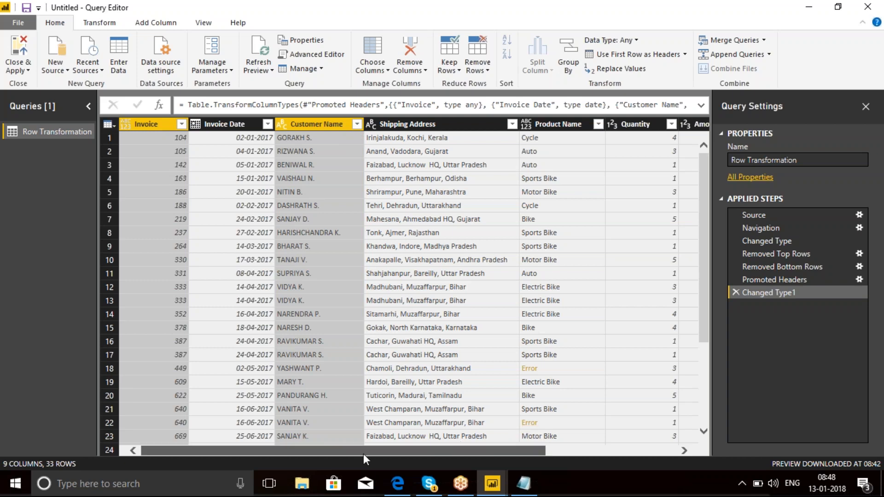
Add the Amount column to the selected Invoice and Customer Name columns and remove duplicate rows based on all three.
scroll(399, 453, right, 2)
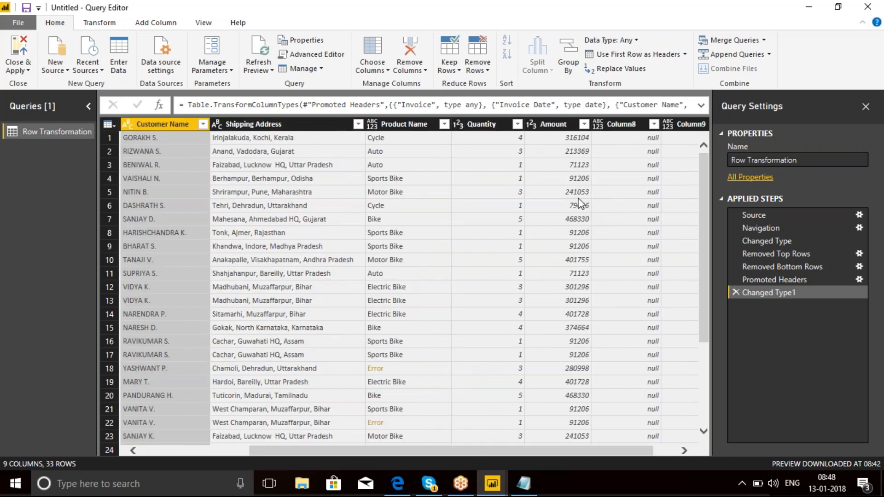
ctrl+click(549, 132)
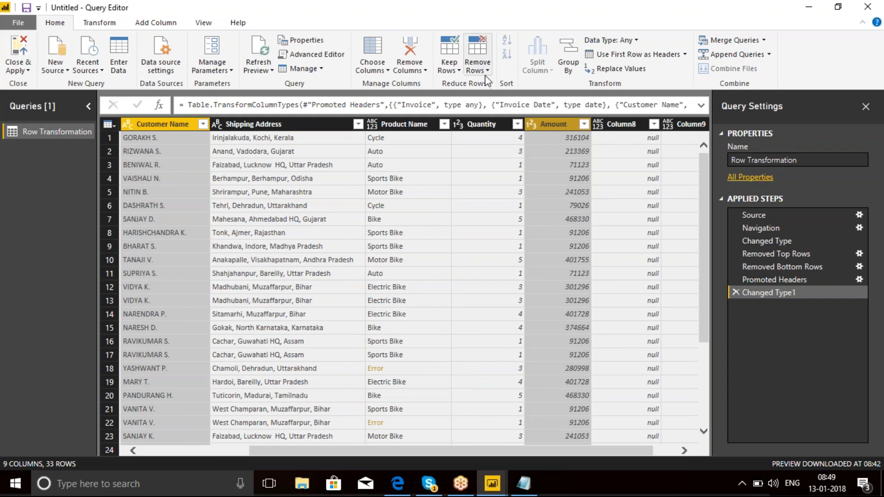
click(449, 68)
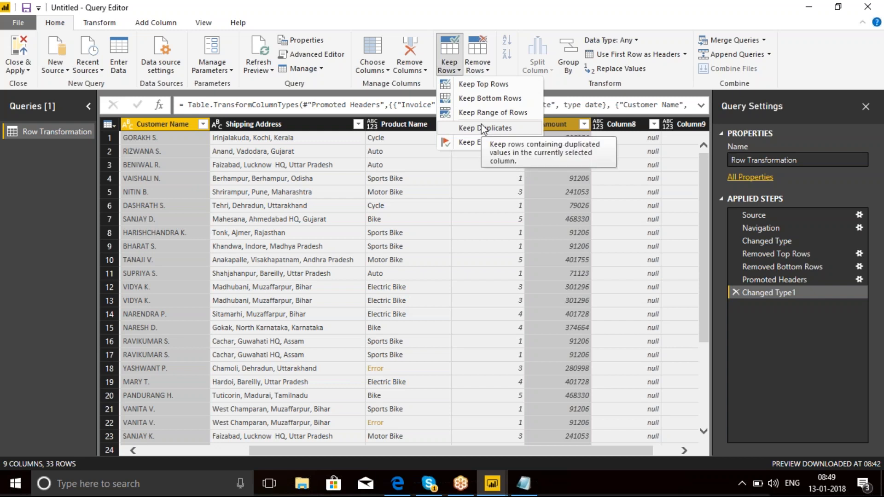
click(485, 69)
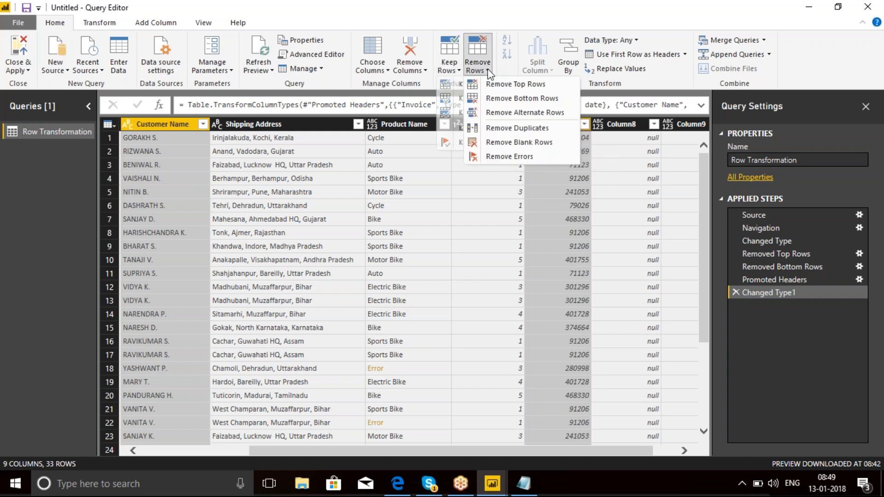
click(520, 129)
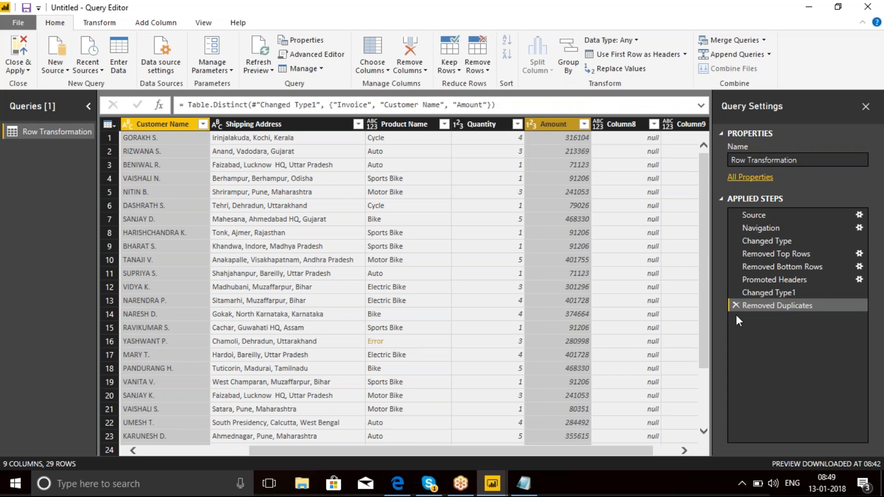
click(460, 483)
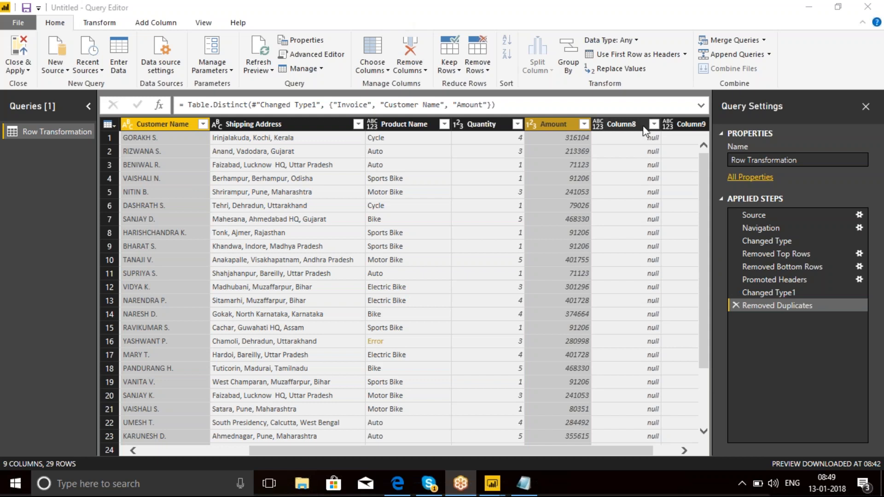
click(707, 161)
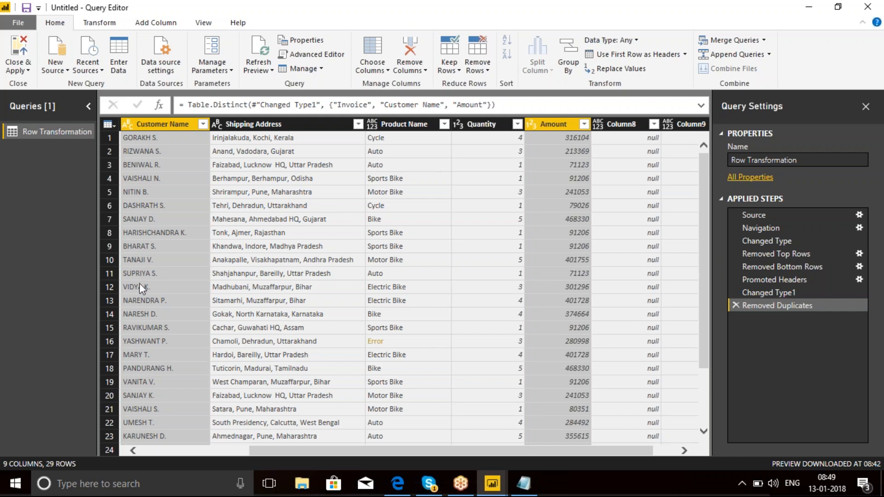
click(519, 22)
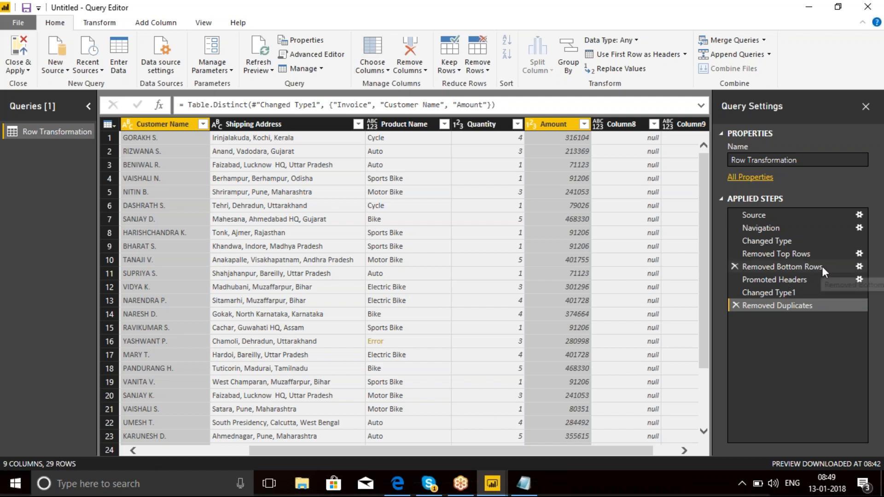
Delete the Removed Duplicates step from the query's applied steps.
click(734, 305)
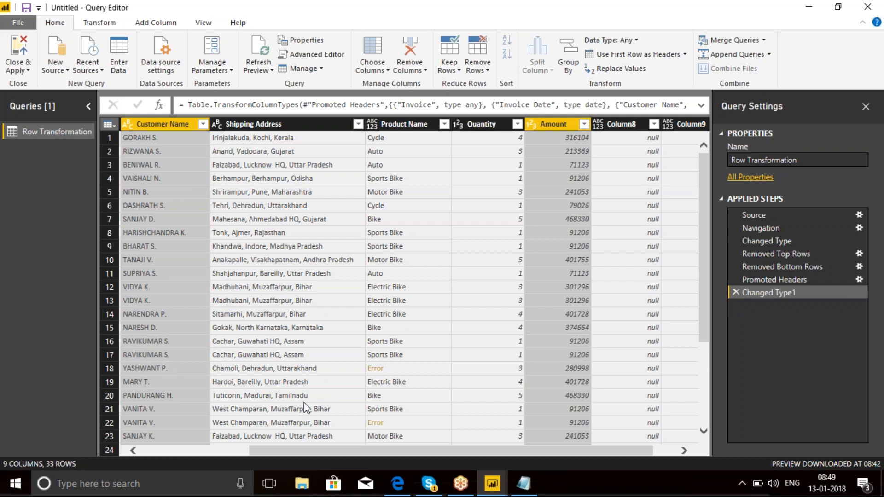
Remove duplicate rows based on Invoice, Customer Name and Amount, and remove the empty Column8 and Column9.
click(485, 72)
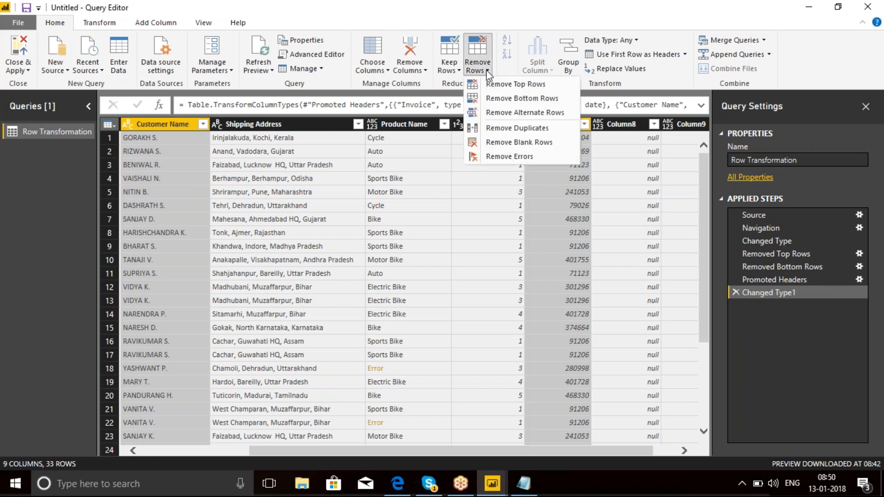
click(517, 132)
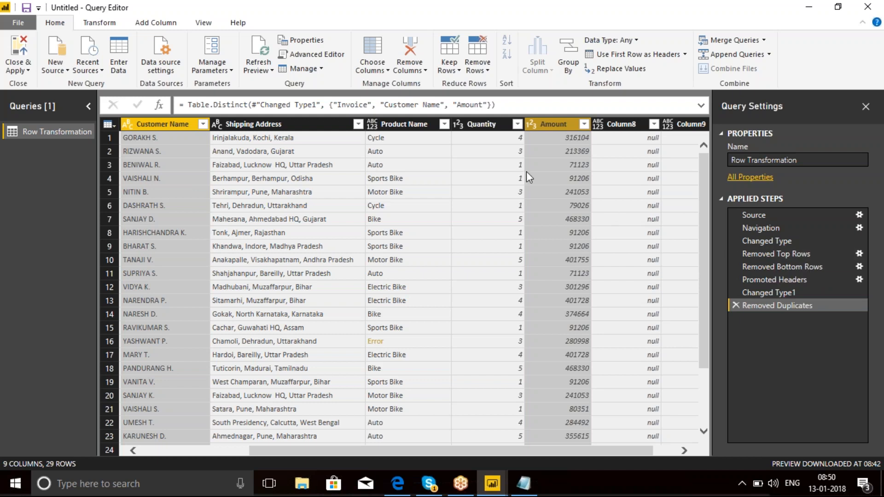
click(616, 125)
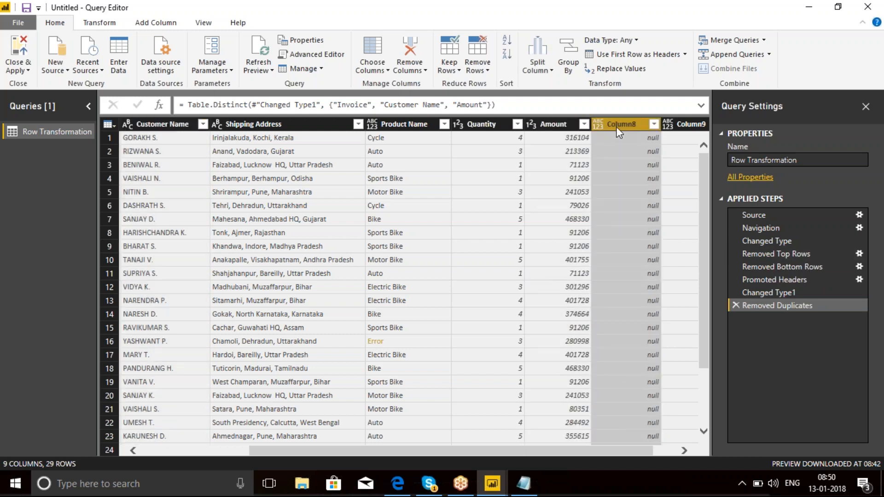
ctrl+click(681, 124)
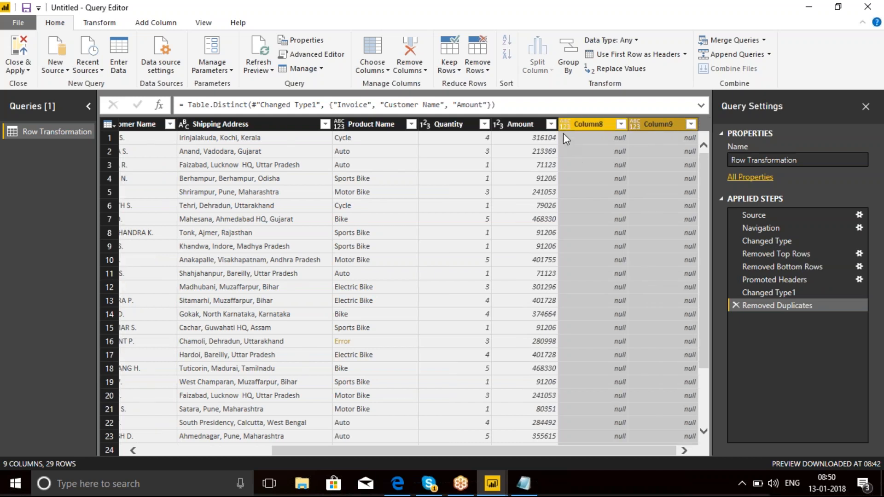
right_click(598, 123)
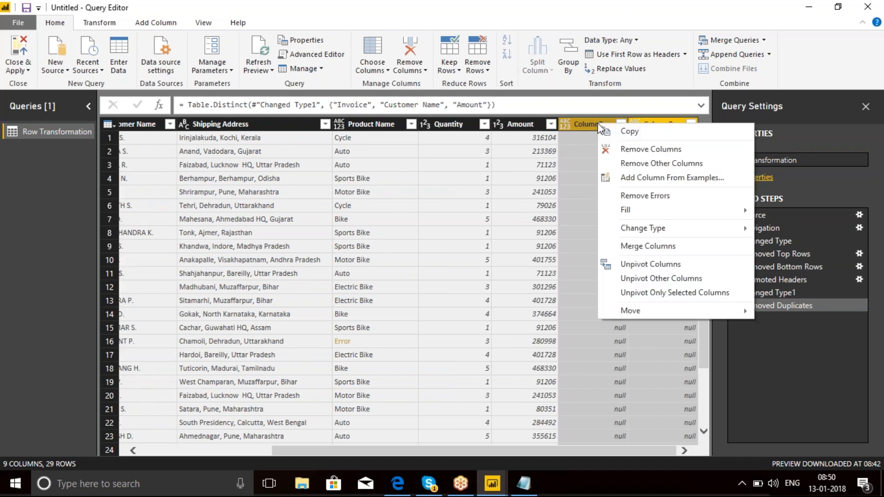
click(648, 151)
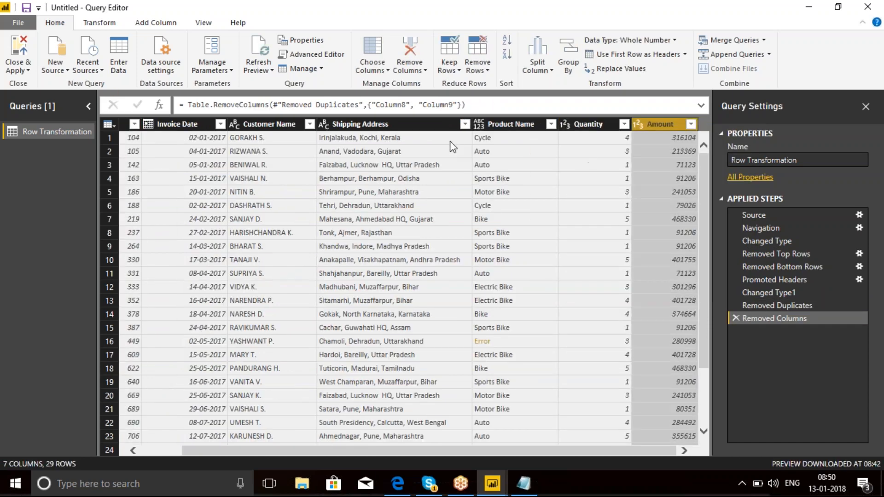
Remove the rows with errors in the Product Name column, and delete the Removed Errors step.
click(449, 140)
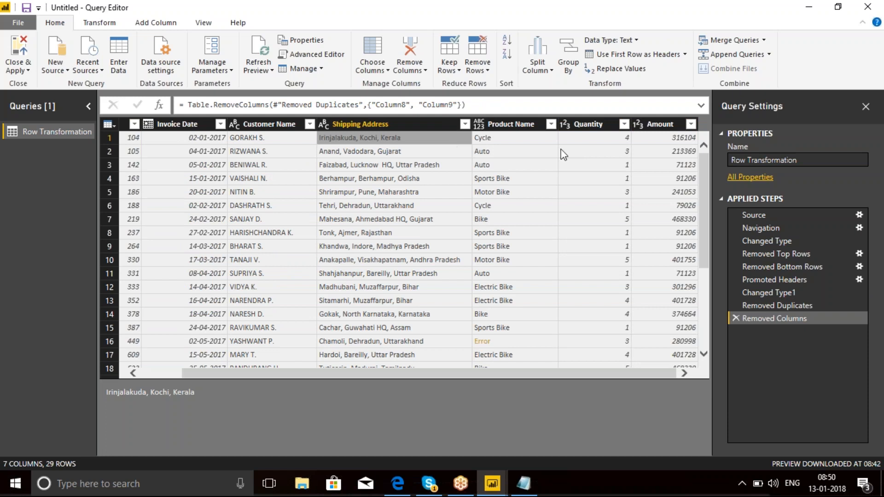
click(511, 126)
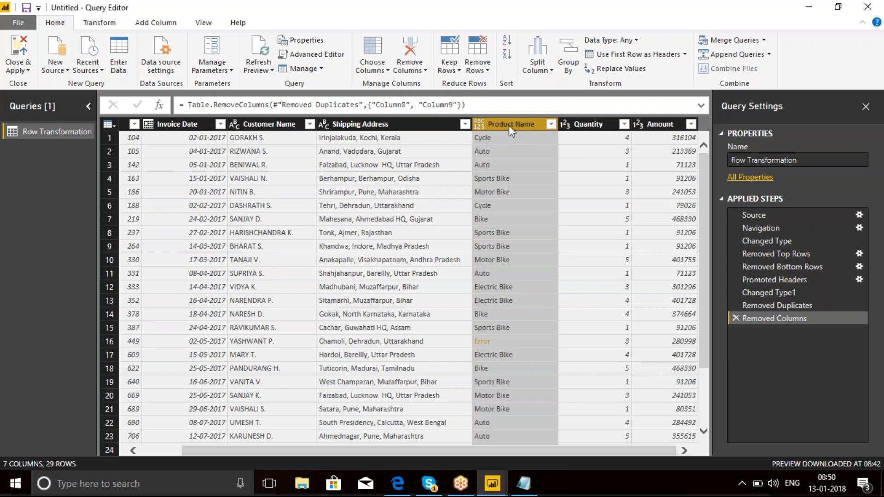
click(487, 70)
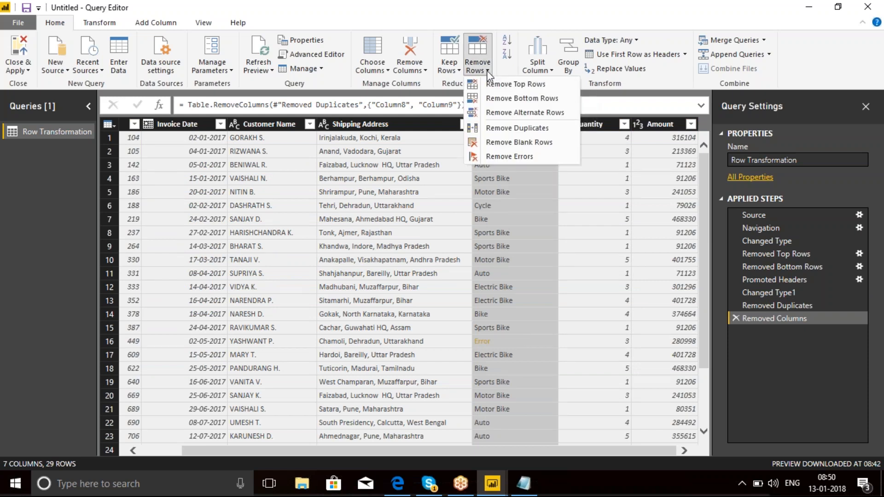
click(507, 156)
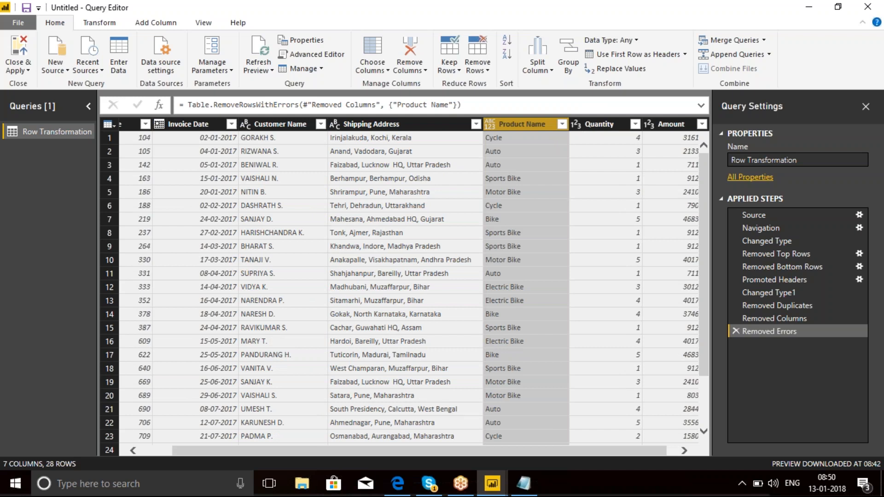
click(734, 333)
Drill into the Error value in the Product Name column to examine its cause, and delete the drill-down step.
click(493, 341)
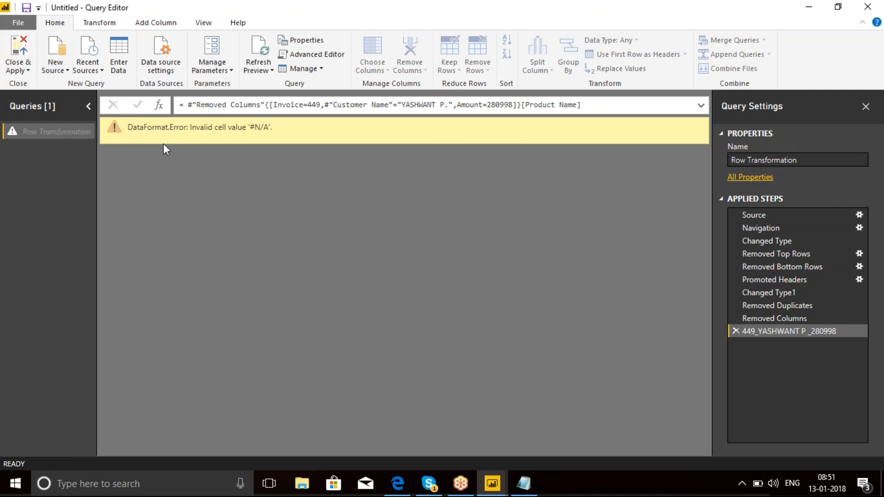
click(737, 331)
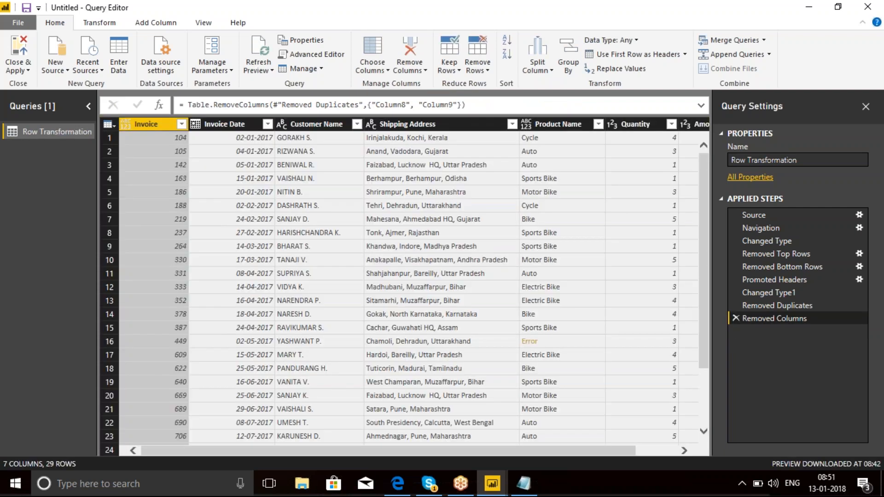
Remove the rows with errors in the Product Name column, and remove all blank rows from the table.
click(552, 125)
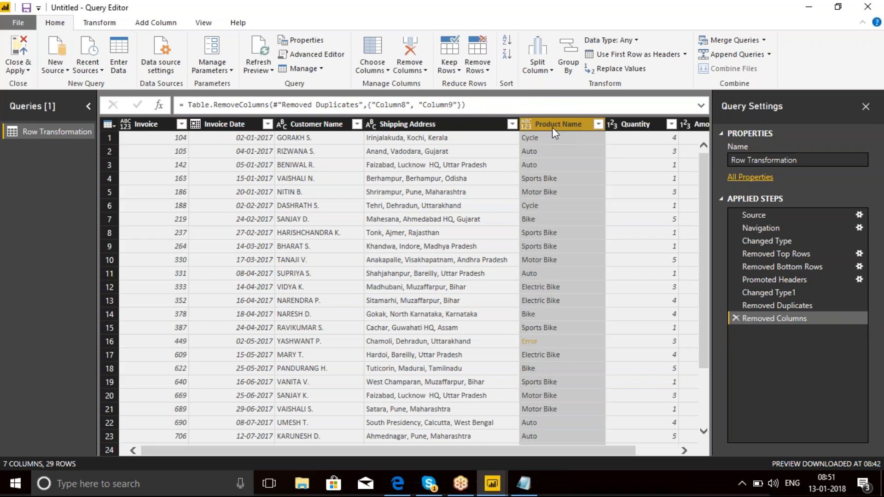
click(485, 72)
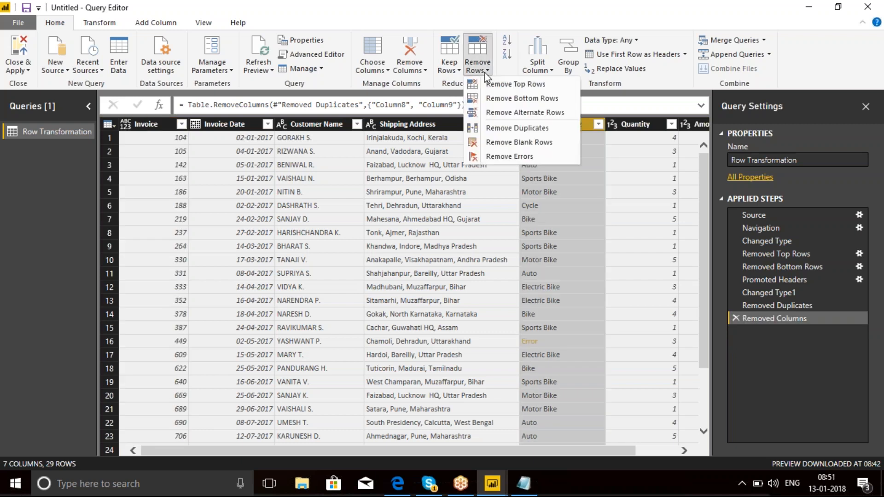
click(516, 157)
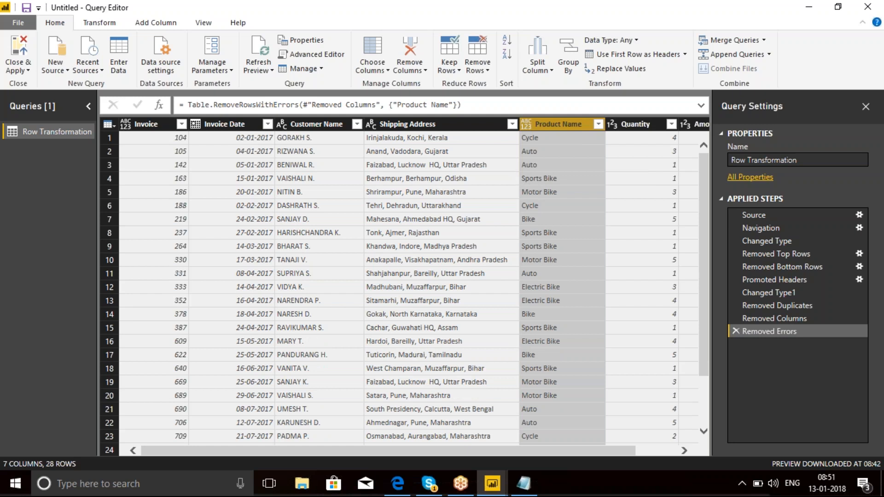
click(488, 72)
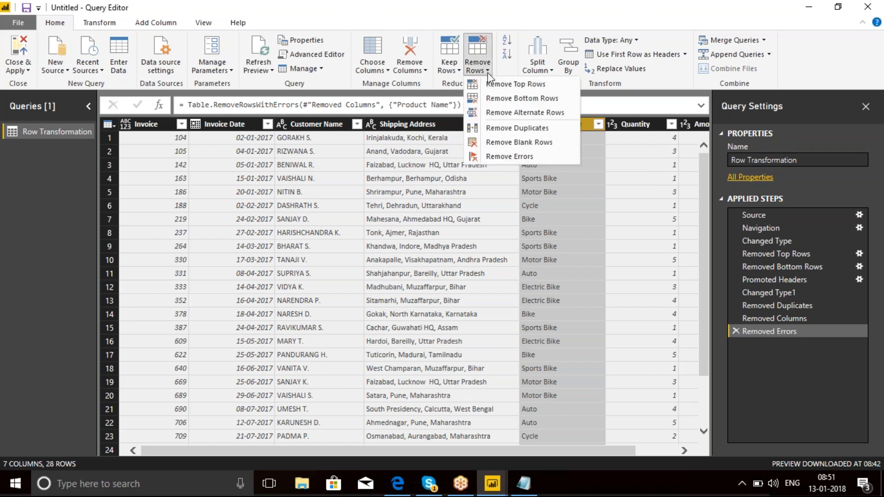
click(509, 143)
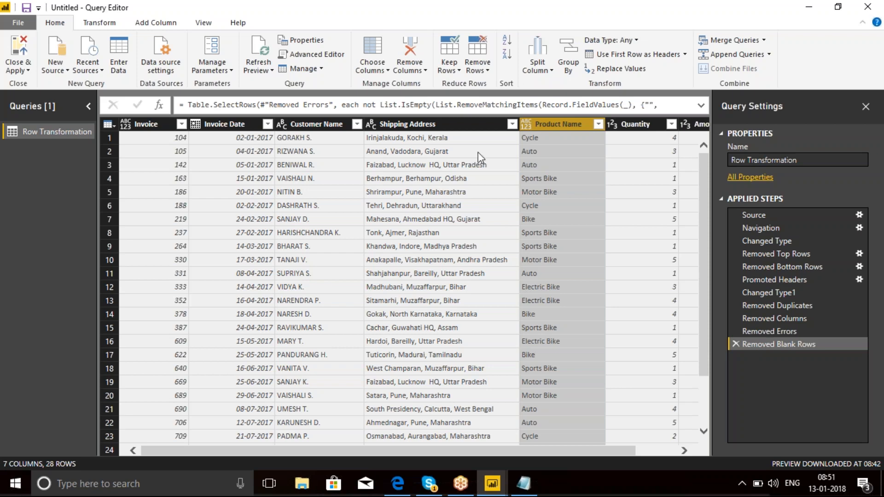
Set the Invoice column's data type to Whole Number.
click(159, 132)
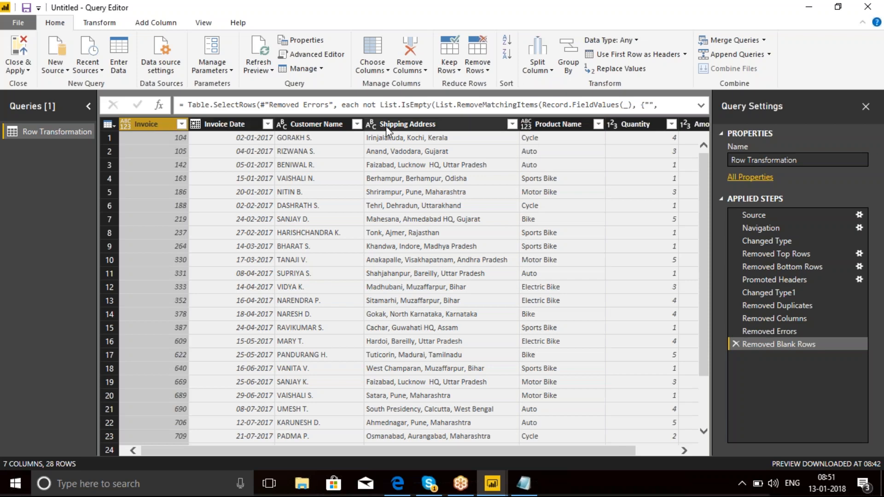
click(638, 40)
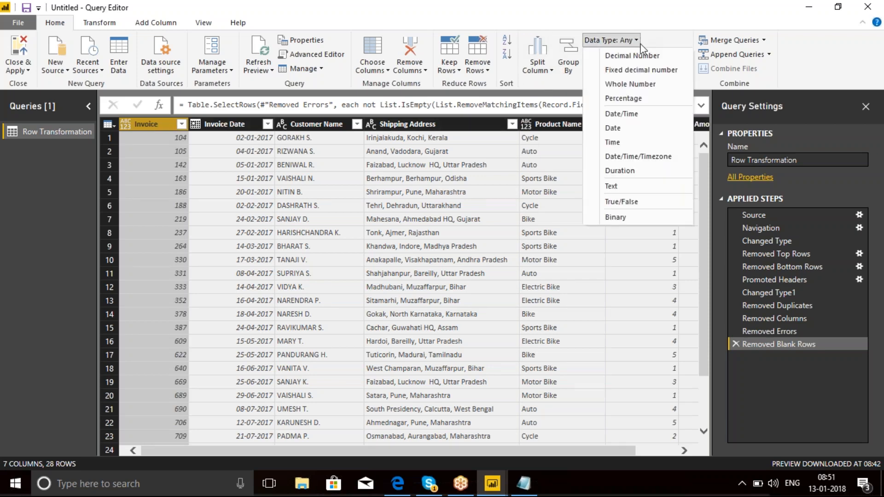
click(631, 84)
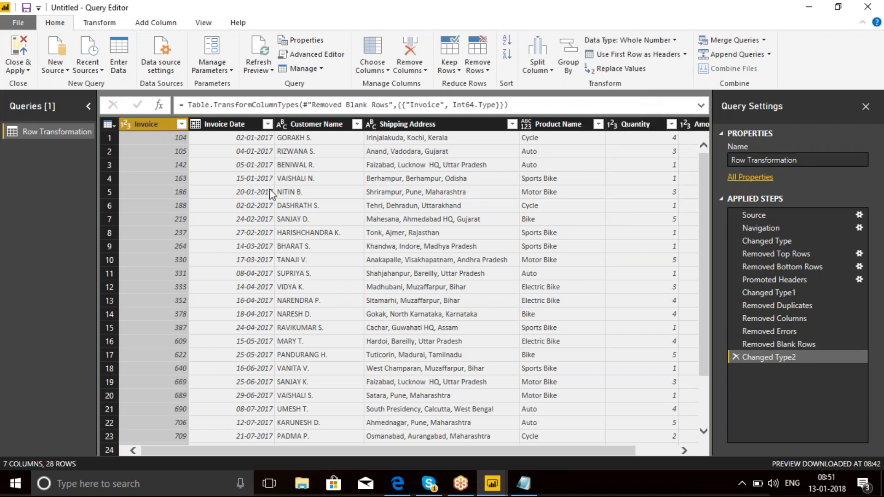
Check the data types of Invoice Date, Customer Name and Shipping Address, and set the Product Name column's data type to Text.
click(224, 125)
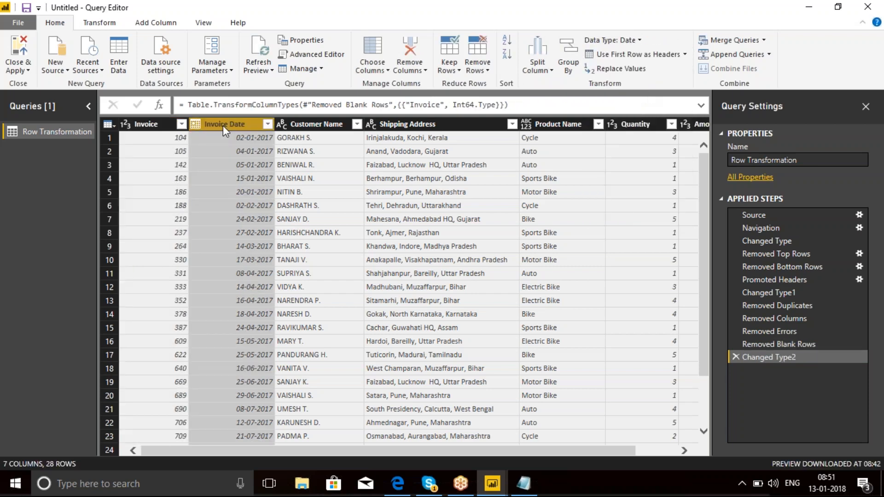
click(316, 125)
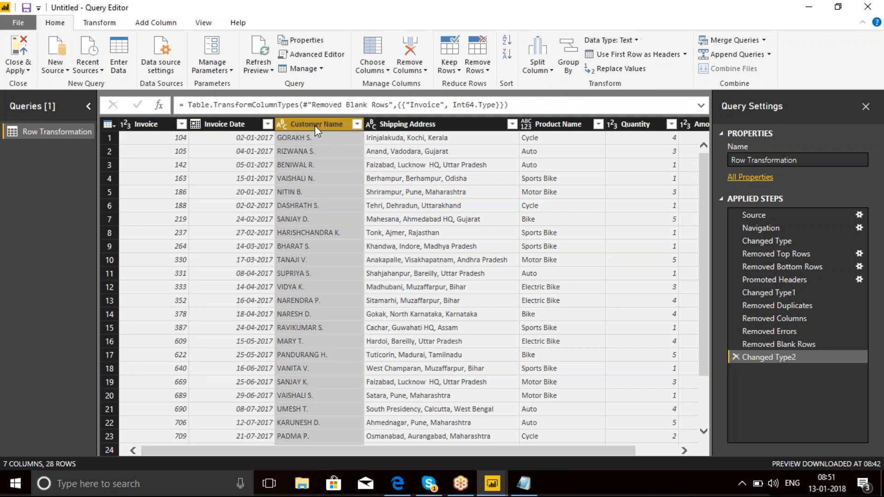
click(408, 124)
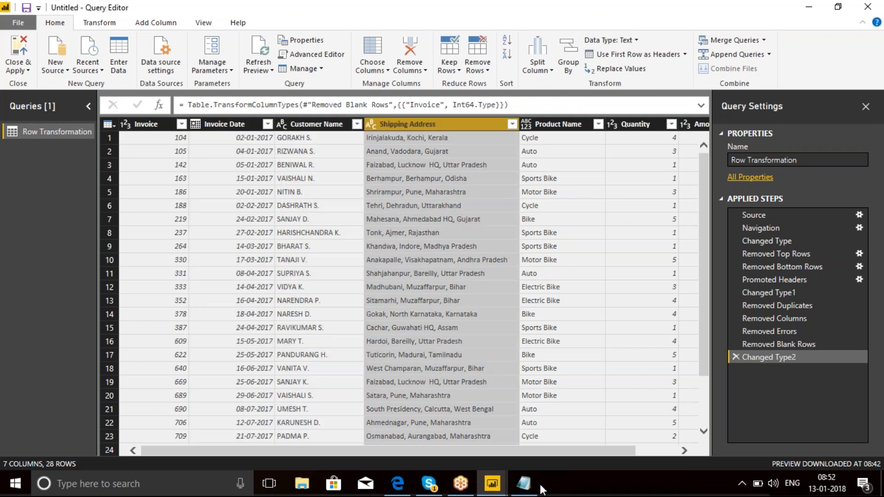
click(461, 485)
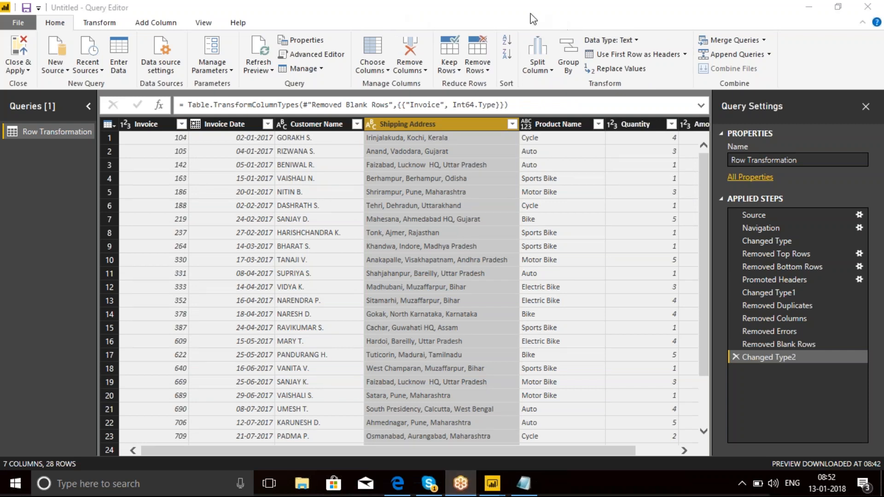
click(412, 123)
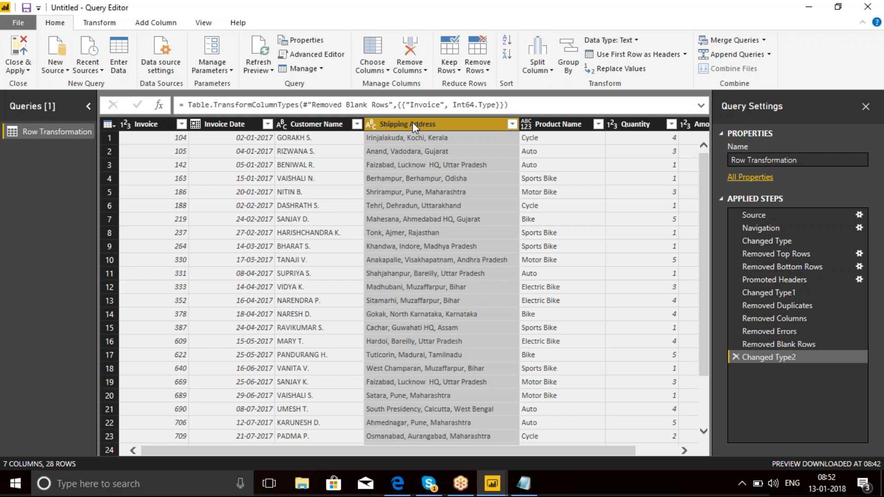
click(568, 126)
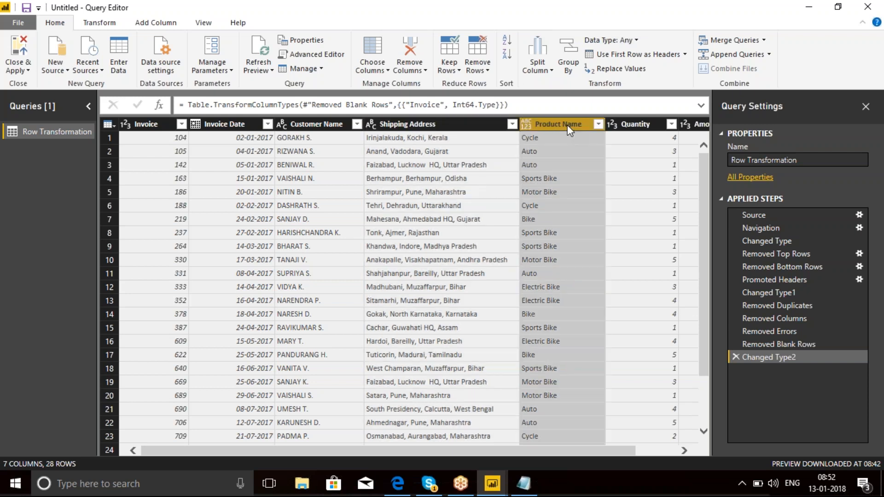
click(637, 43)
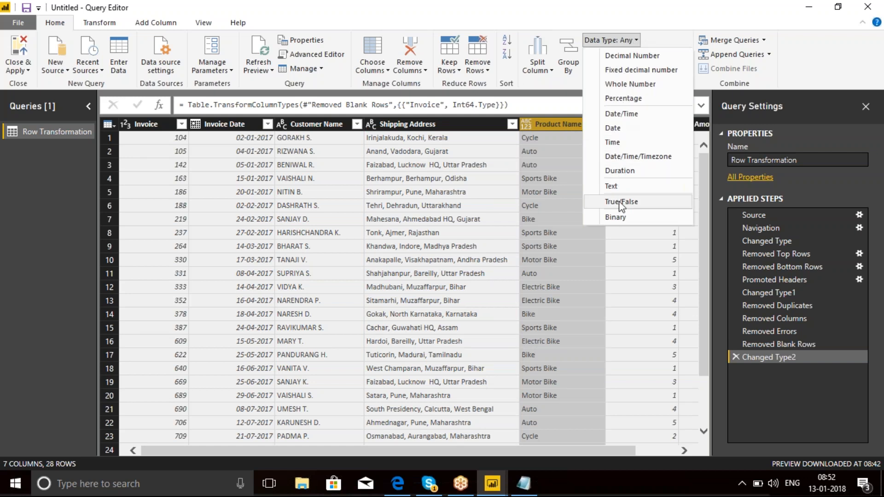
click(612, 186)
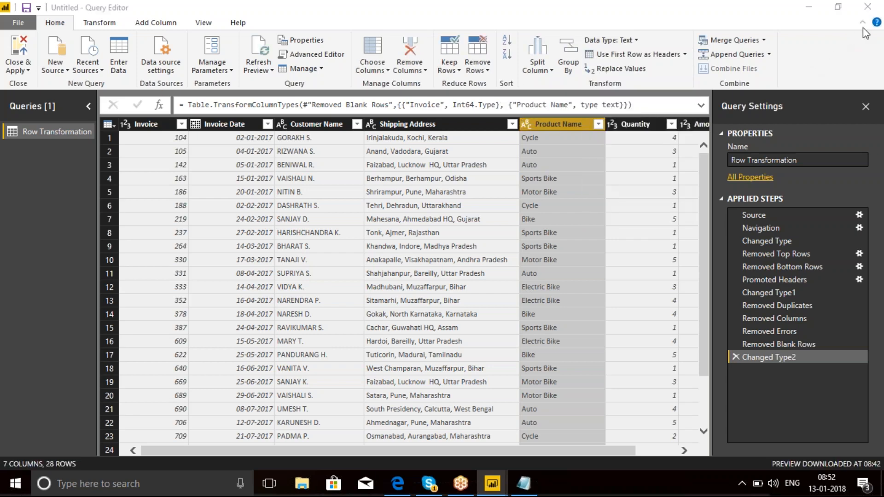
Check the data types of the Quantity and Amount columns.
click(636, 129)
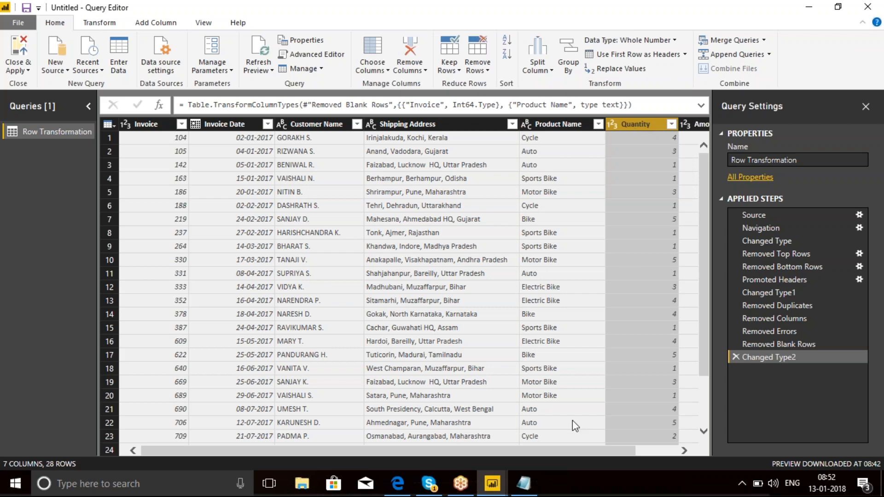
drag(510, 449, 617, 460)
click(660, 126)
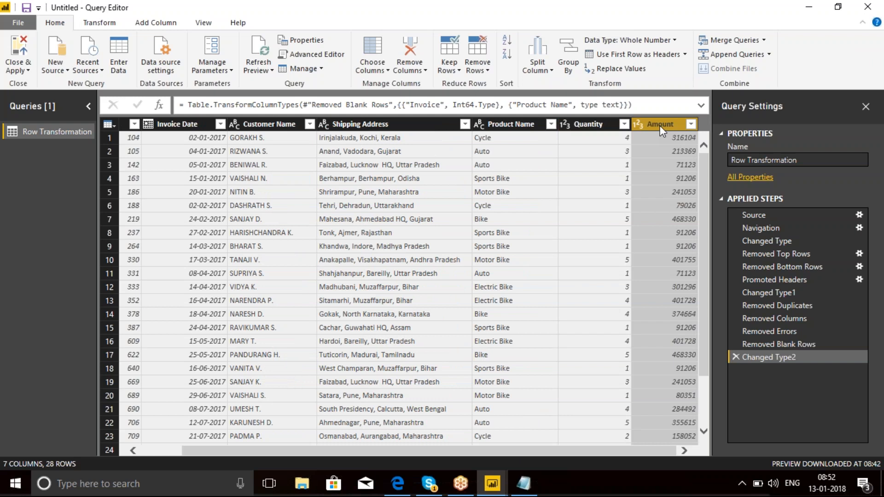
click(394, 17)
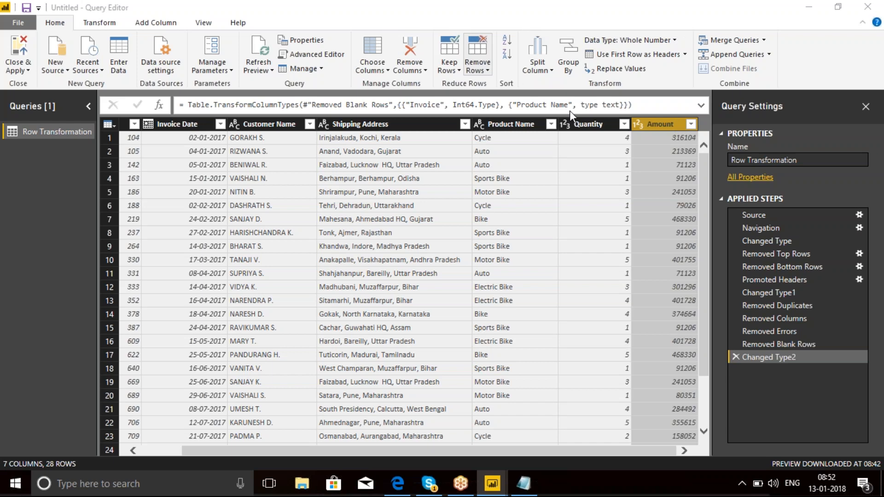
Select the Customer Name and Product Name columns and start a Group By on them.
click(242, 128)
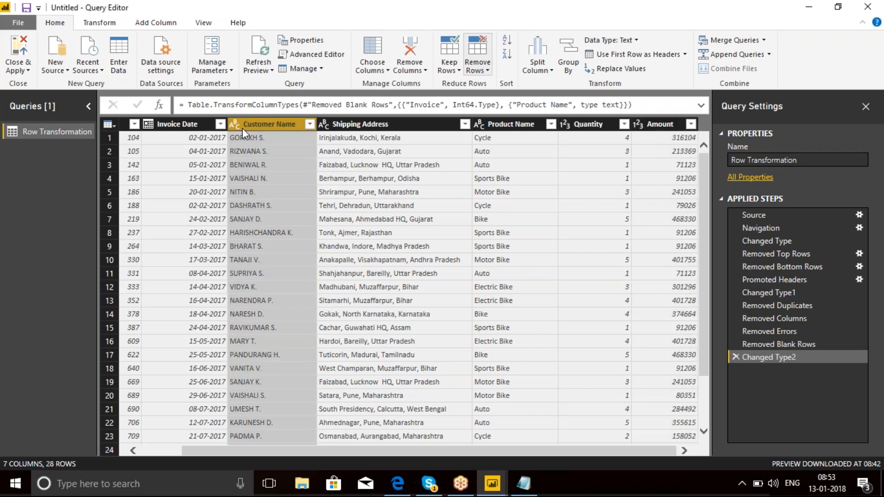
key(Left)
key(Left)
key(Left)
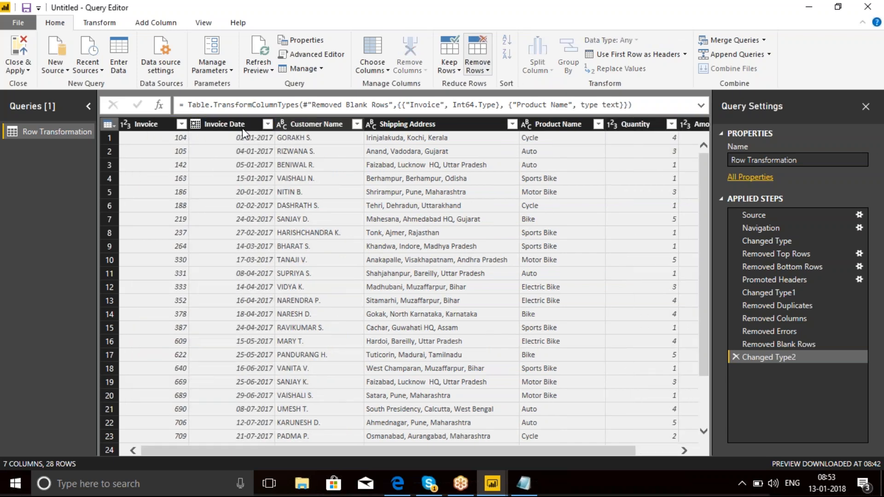
click(312, 125)
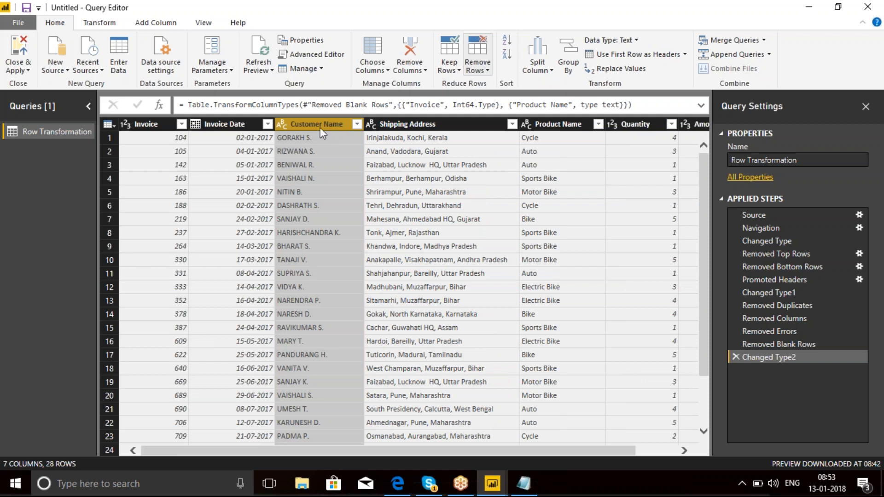
ctrl+click(551, 124)
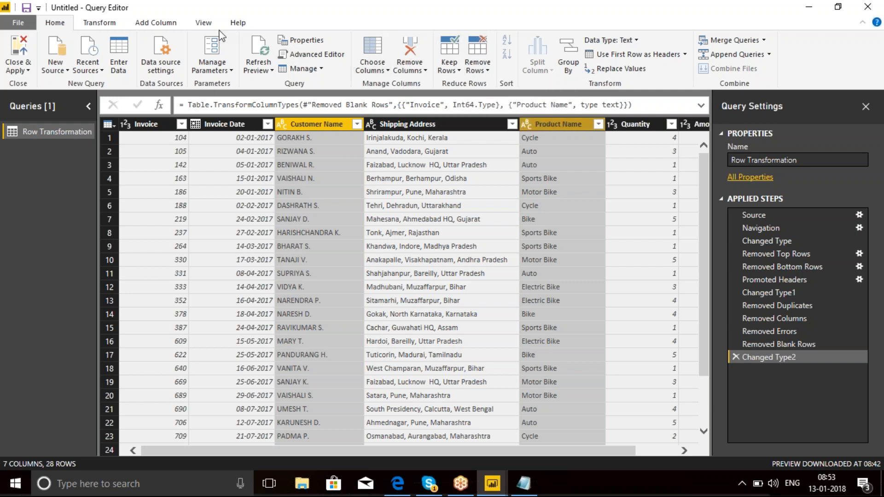
click(101, 23)
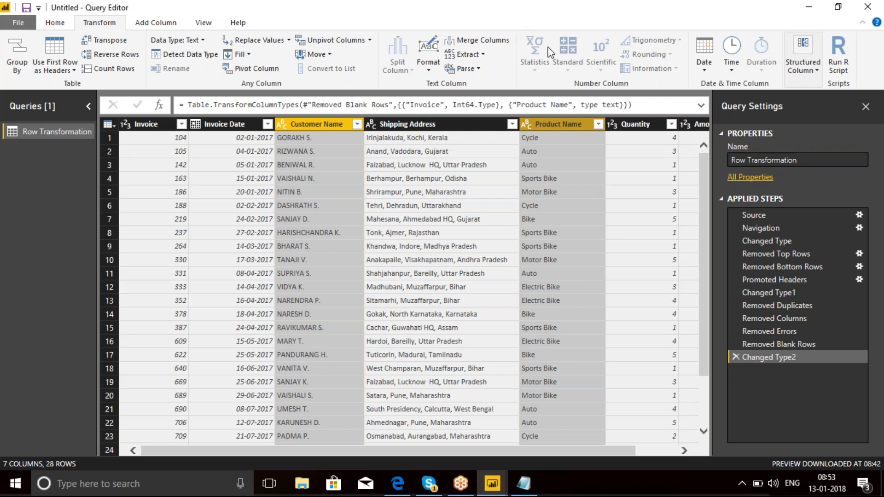
click(535, 15)
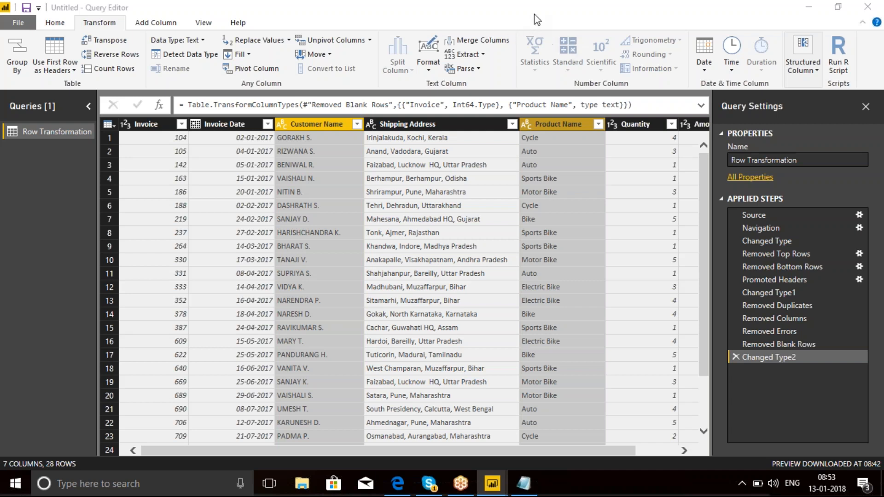
click(534, 14)
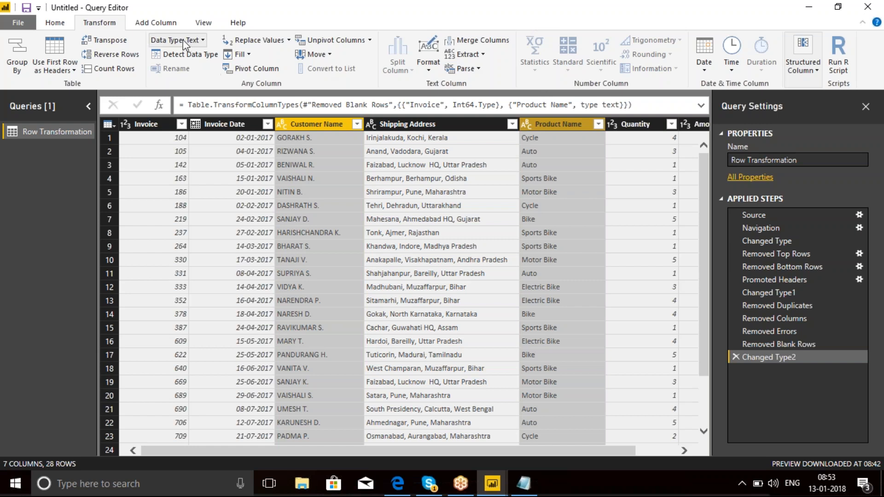
click(64, 26)
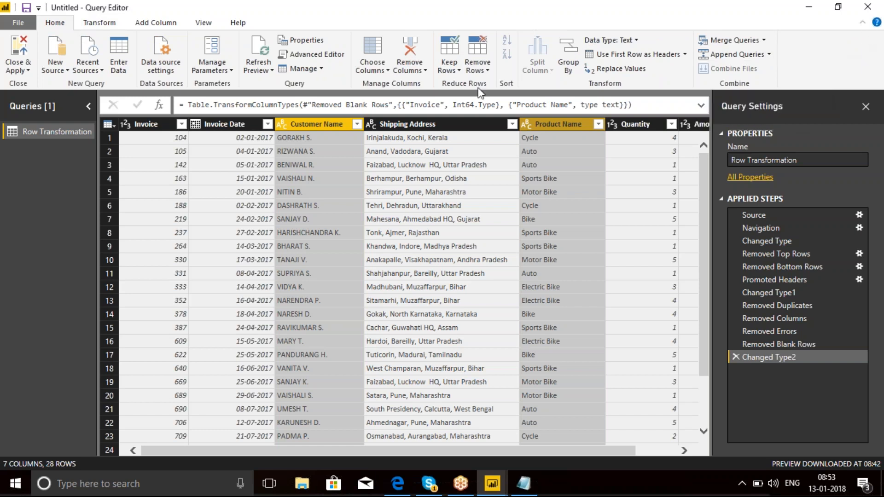
click(99, 24)
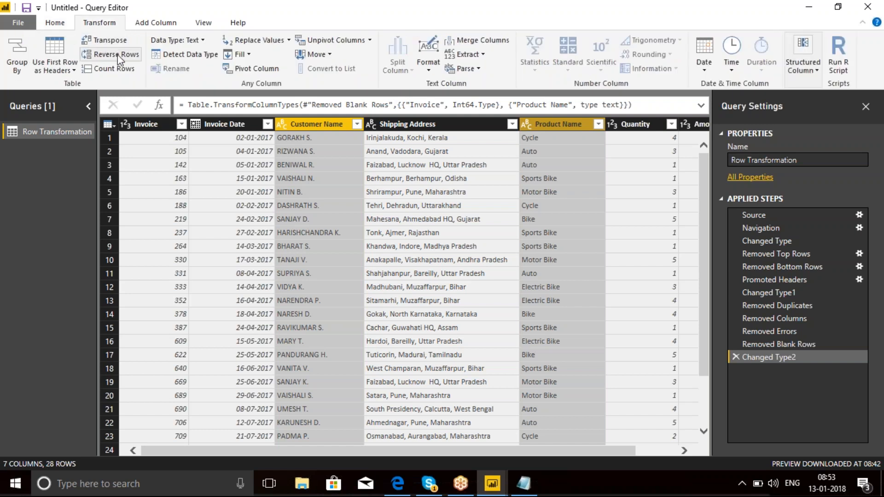
click(18, 60)
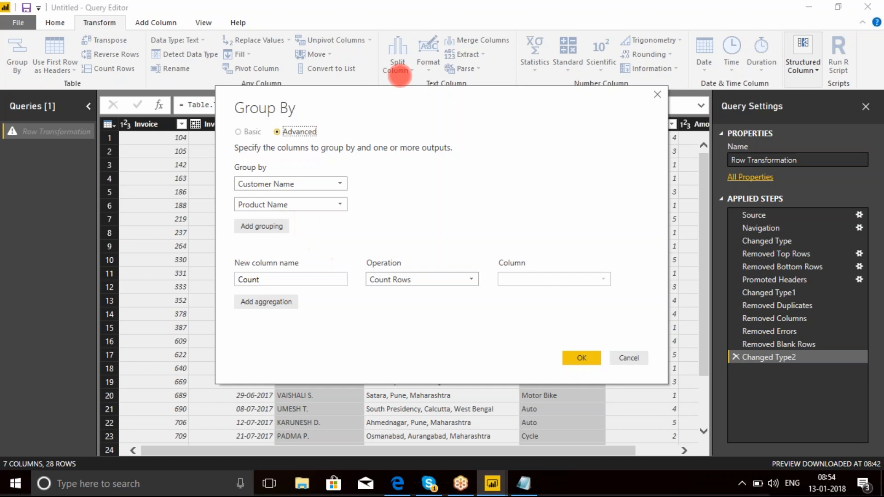
Add an aggregation named "sum of amount" that sums the Amount column, and keep Count Rows as the Count column's operation.
click(275, 302)
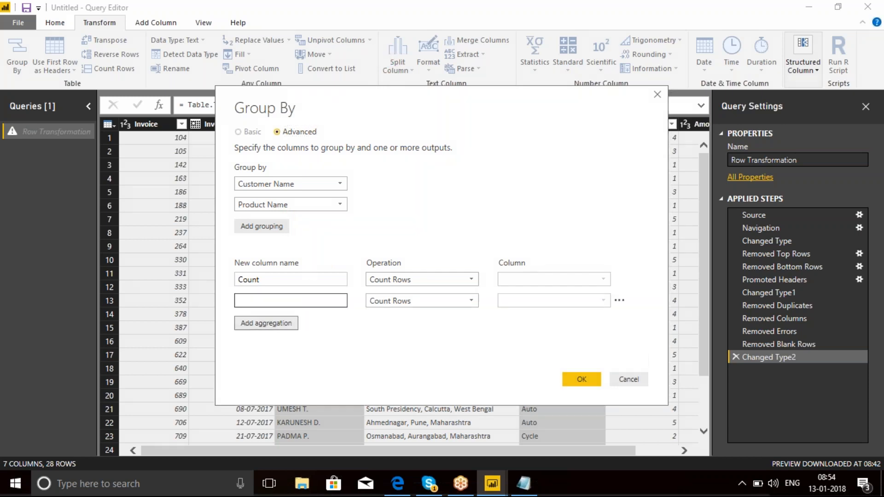
click(278, 304)
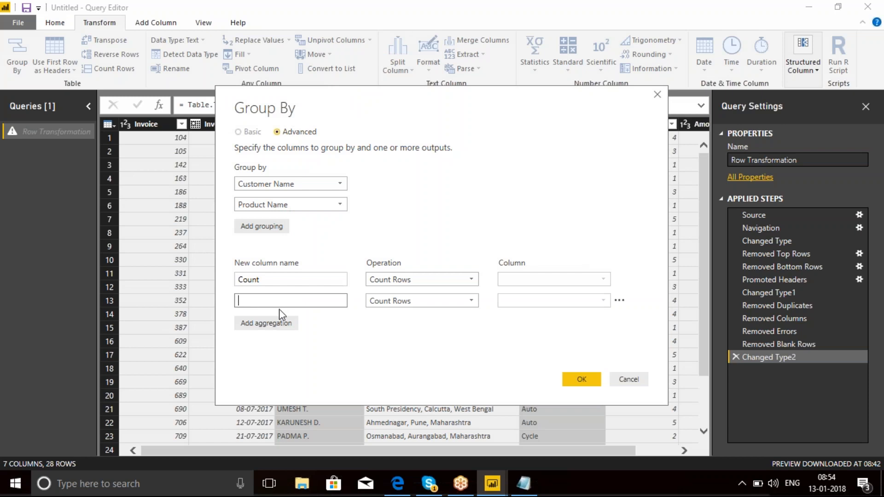
click(474, 301)
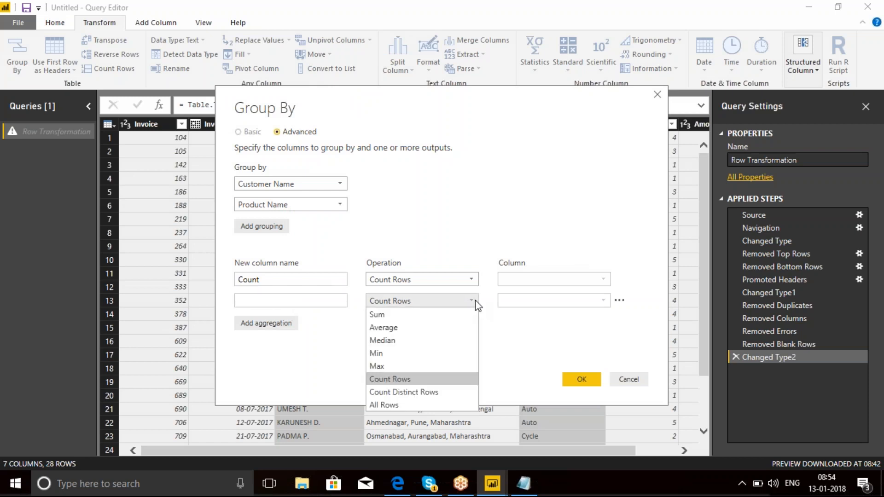
click(392, 317)
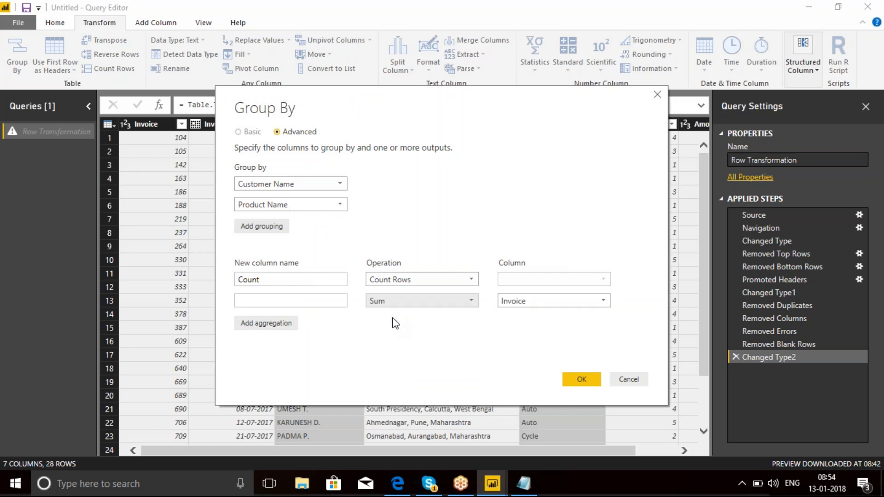
click(608, 306)
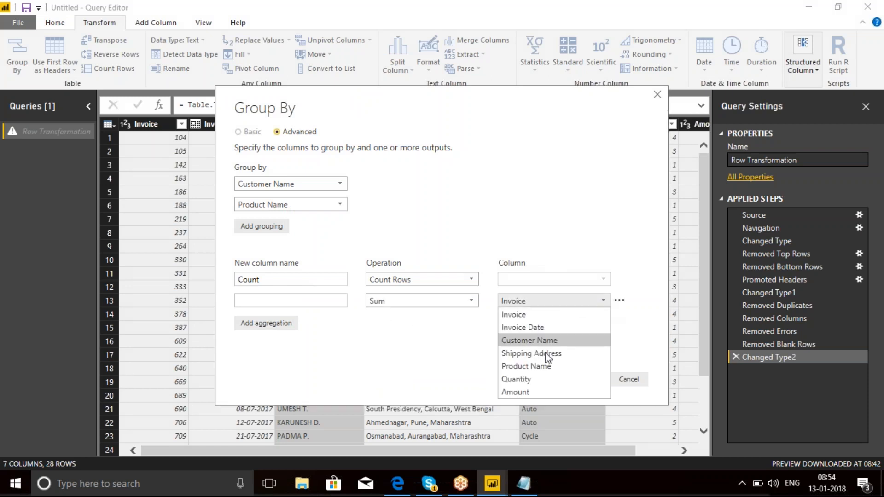
click(518, 394)
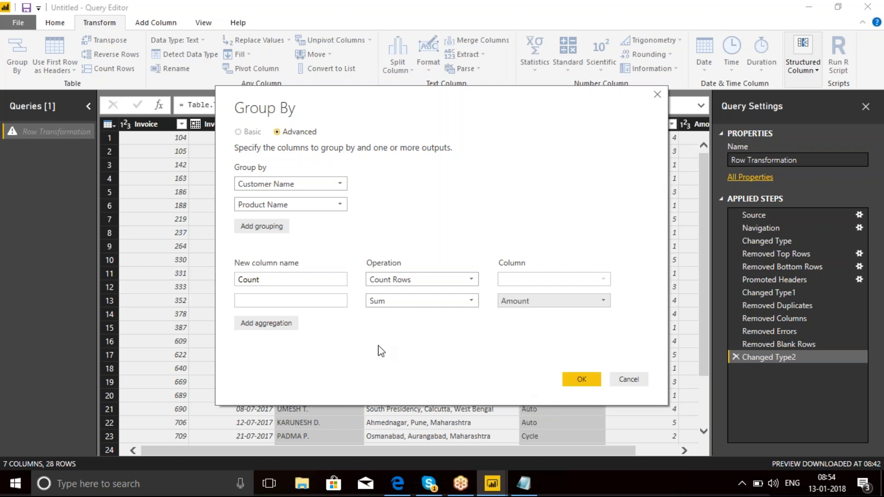
click(290, 299)
text(sum of )
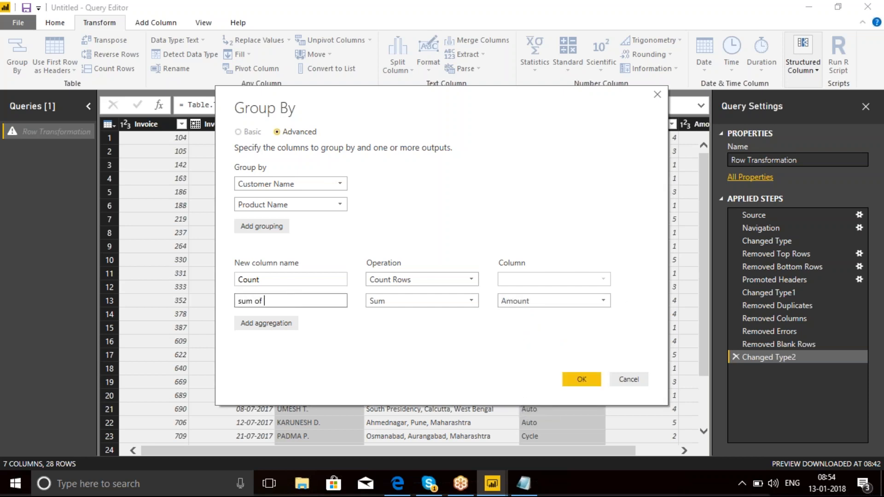
text(amount)
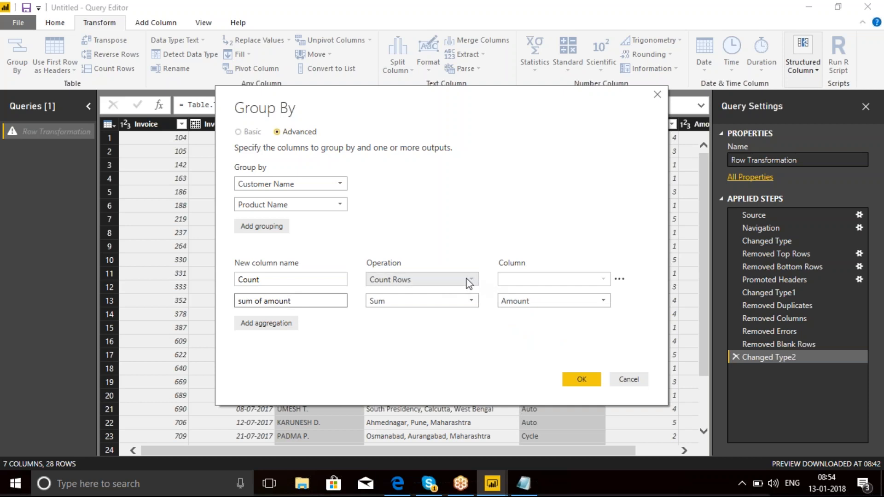
click(286, 281)
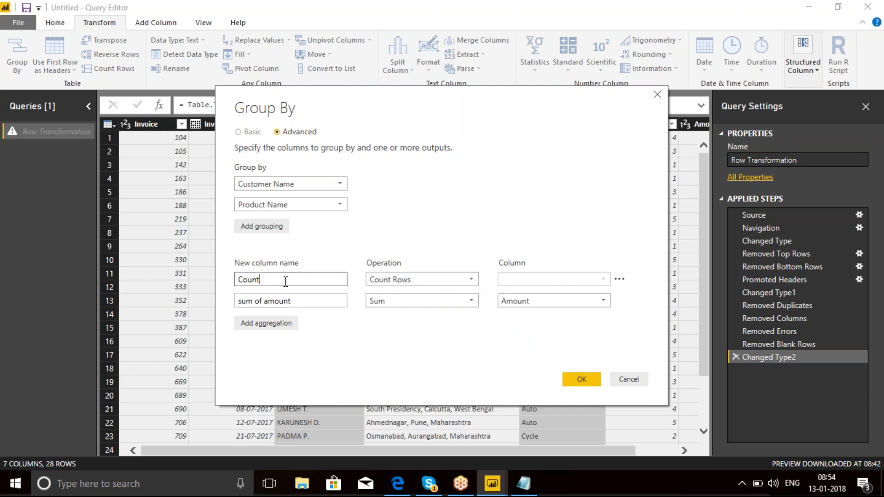
click(474, 279)
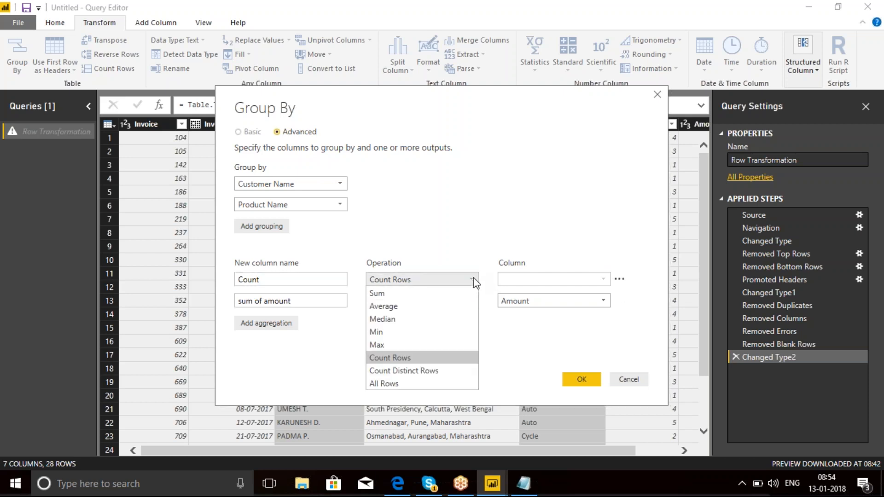
click(391, 361)
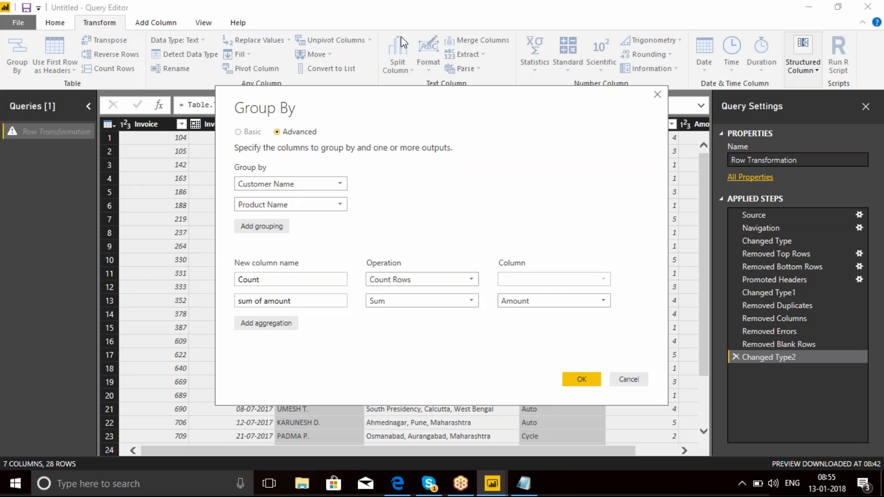
mouse_move(493, 133)
mouse_down()
mouse_move(477, 150)
mouse_move(512, 140)
mouse_move(524, 118)
mouse_move(542, 137)
mouse_up()
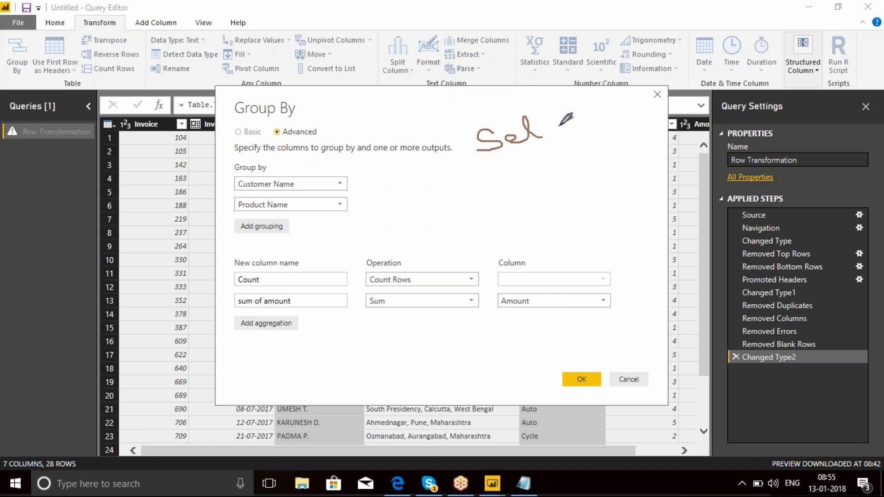
mouse_move(570, 119)
mouse_down()
mouse_move(559, 133)
mouse_move(590, 125)
mouse_move(598, 135)
mouse_move(604, 124)
mouse_move(607, 133)
mouse_move(611, 122)
mouse_move(634, 142)
mouse_move(637, 112)
mouse_move(645, 125)
mouse_move(651, 104)
mouse_move(651, 120)
mouse_move(674, 105)
mouse_move(667, 137)
mouse_up()
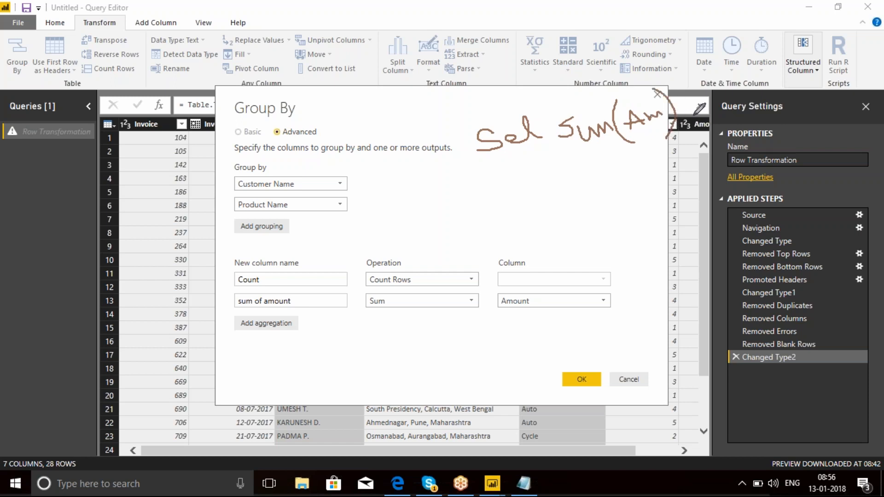
mouse_move(577, 164)
mouse_down()
mouse_move(563, 175)
mouse_move(581, 187)
mouse_move(599, 170)
mouse_move(610, 180)
mouse_move(634, 158)
mouse_move(643, 171)
mouse_move(683, 170)
mouse_up()
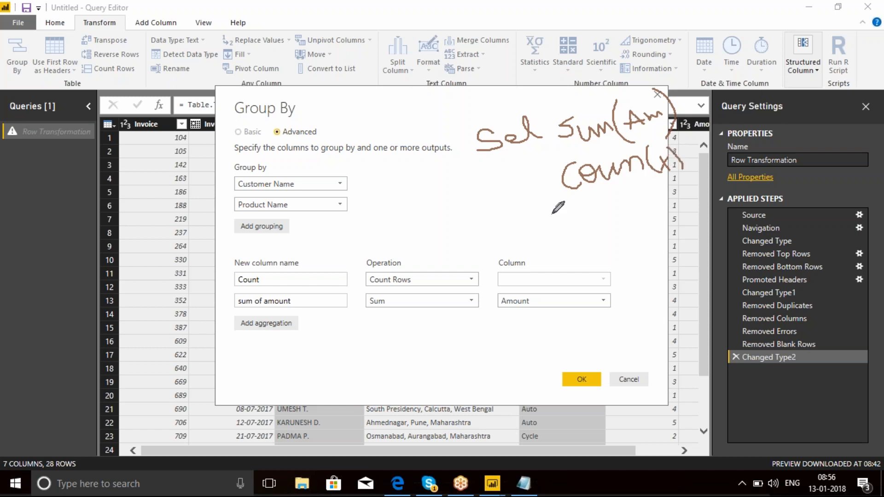
mouse_move(493, 229)
mouse_down()
mouse_move(469, 240)
mouse_move(492, 240)
mouse_move(483, 258)
mouse_move(498, 230)
mouse_move(509, 241)
mouse_move(512, 224)
mouse_move(535, 225)
mouse_move(545, 232)
mouse_move(544, 251)
mouse_move(544, 232)
mouse_up()
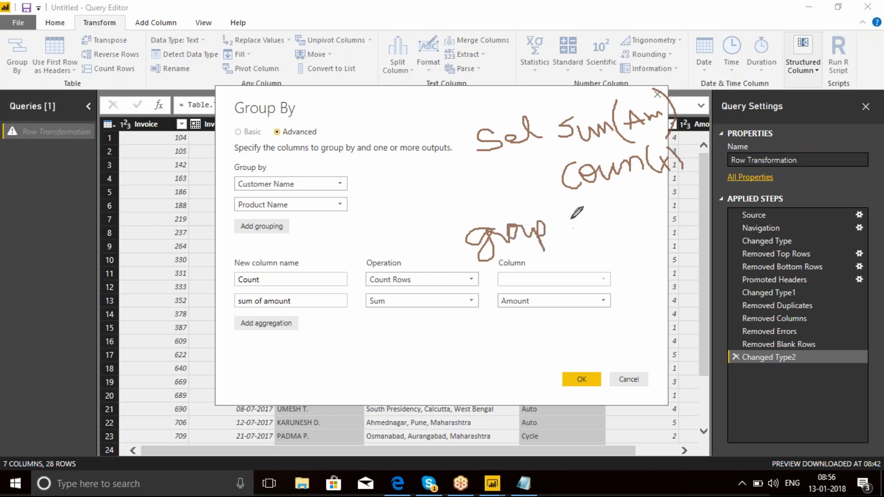
mouse_move(574, 217)
mouse_down()
mouse_move(574, 234)
mouse_move(591, 228)
mouse_move(590, 214)
mouse_move(609, 235)
mouse_move(619, 215)
mouse_move(646, 219)
mouse_move(653, 203)
mouse_up()
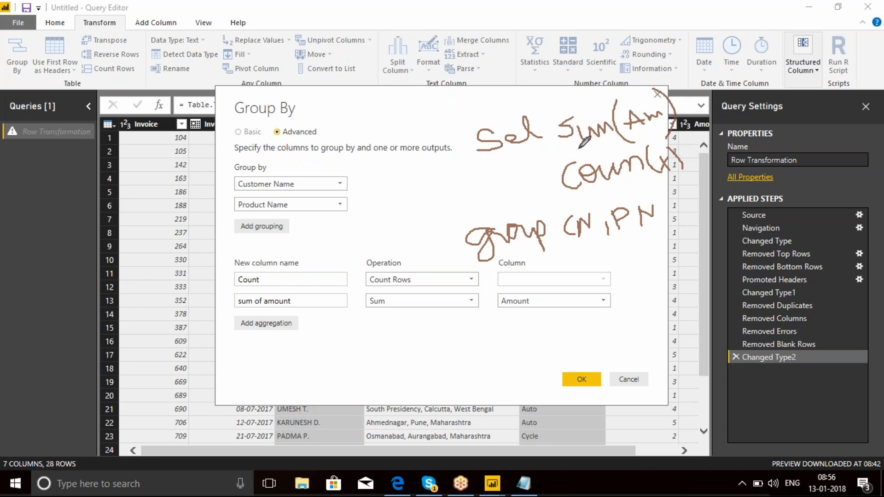
drag(581, 147, 670, 124)
click(492, 40)
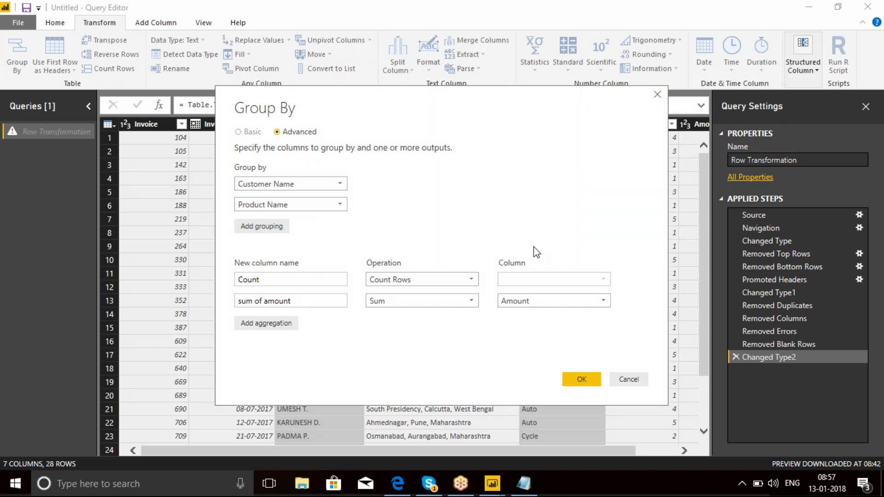
Apply the grouping to the table and delete the resulting grouping step from the query.
click(580, 380)
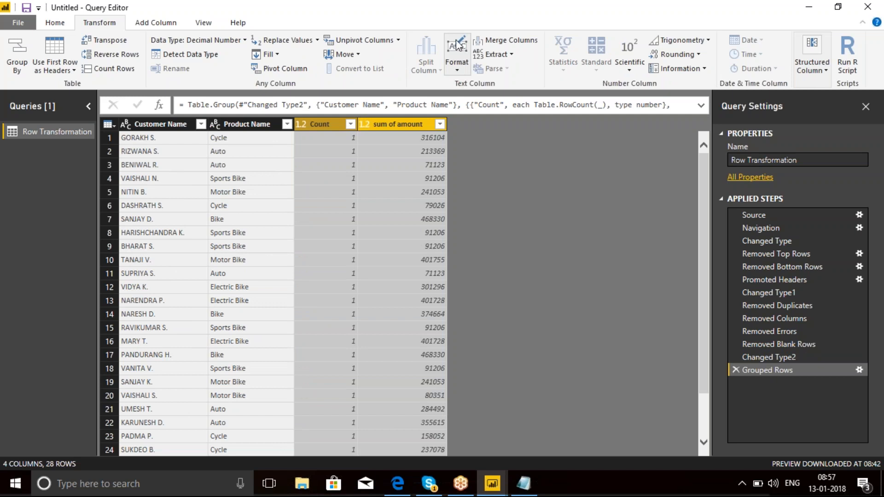
key(ctrl+2)
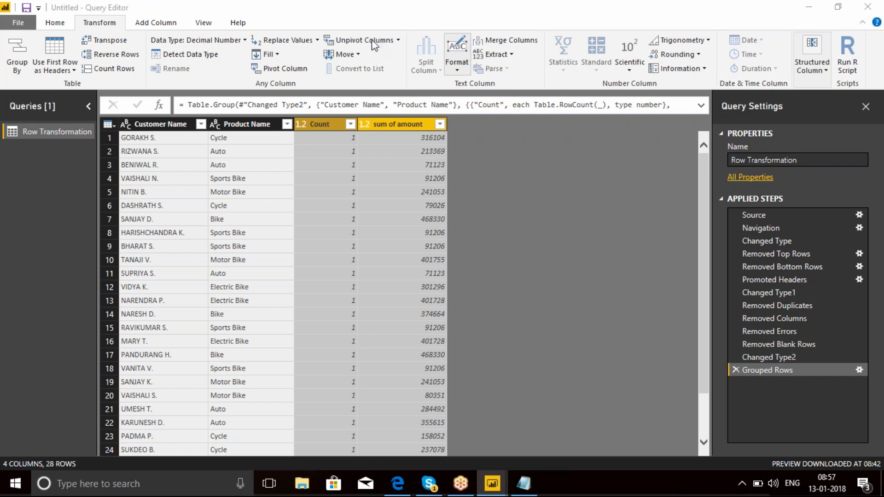
click(736, 369)
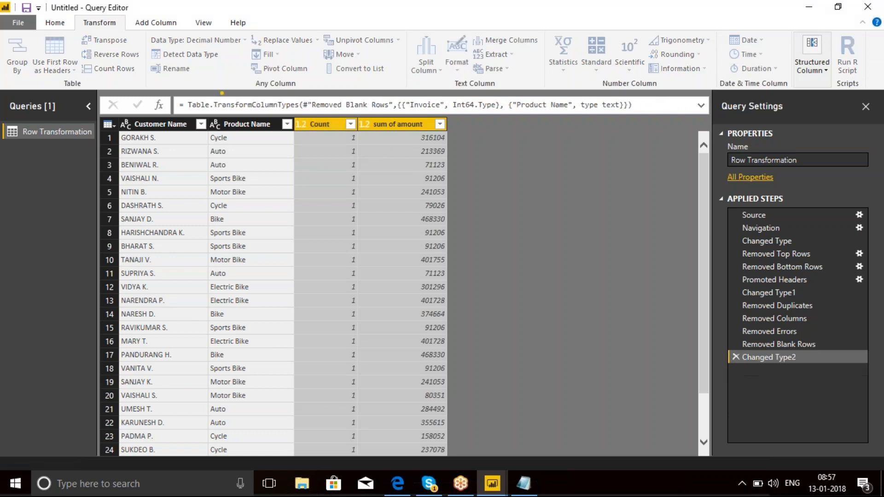
Switch to the power bi notes in Notepad and mark the "header row" and "remove rows" lines with a leading "--".
click(530, 491)
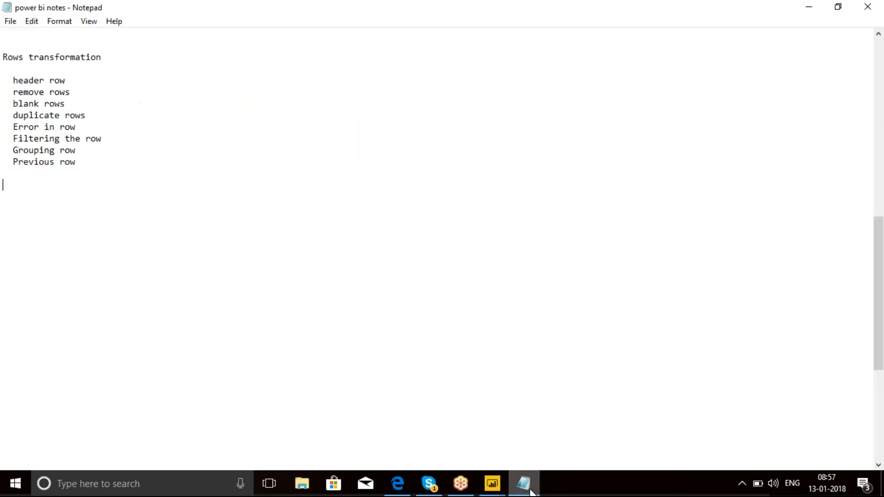
click(280, 242)
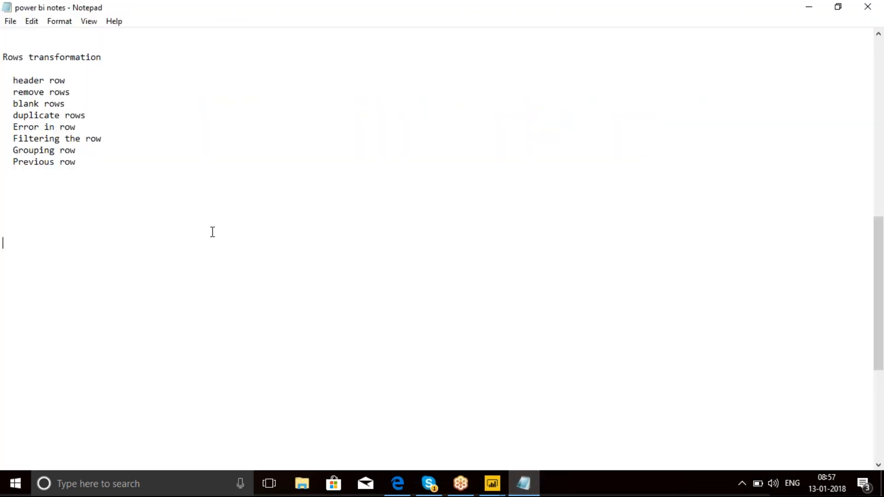
key(Up)
key(Up)
key(Up)
key(Up)
key(Up)
key(Up)
key(Up)
key(Up)
key(Up)
key(Up)
key(Up)
key(Up)
key(Up)
key(Up)
text(--)
key(Left)
key(Left)
text(--)
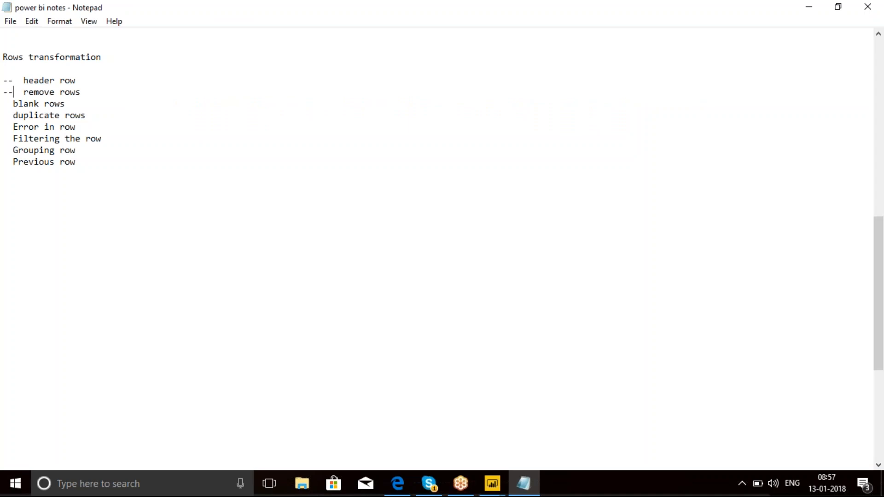
Mark the "blank rows", "duplicate rows" and "Error in row" lines with a leading "--".
key(Left)
key(Left)
text(--)
key(Left)
text(--)
key(BackSpace)
key(BackSpace)
key(Right)
text(--)
key(Home)
text(--)
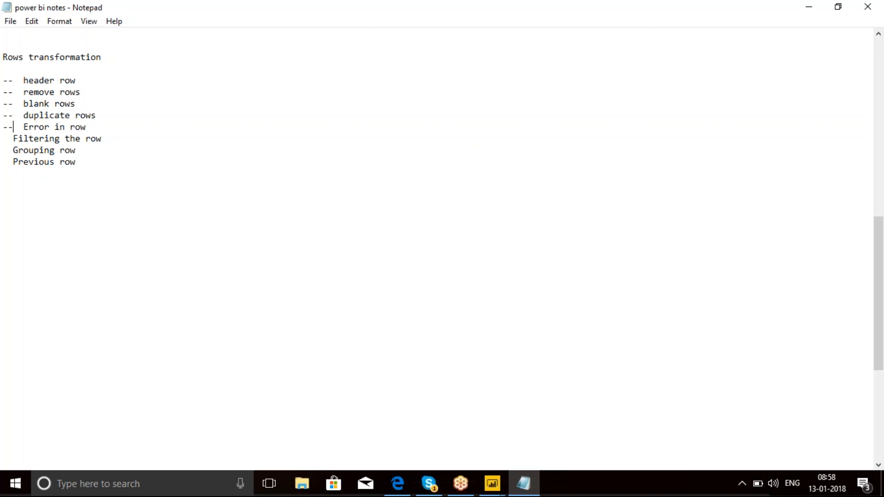
Add the heading "Filtering selected rows in power query" below the row transformation list in the notes, followed by a blank line.
key(Down)
key(Down)
key(Down)
key(Down)
key(Down)
key(Down)
key(Return)
text(Filtering selected)
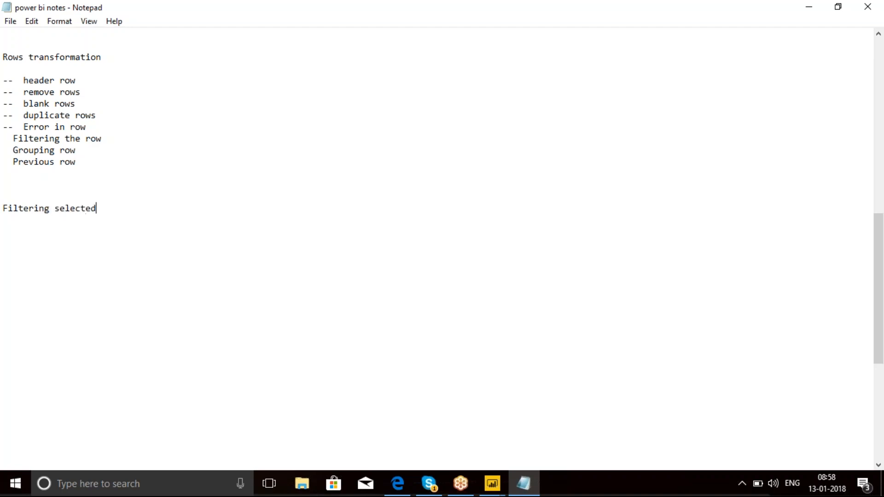
text( rows in power query)
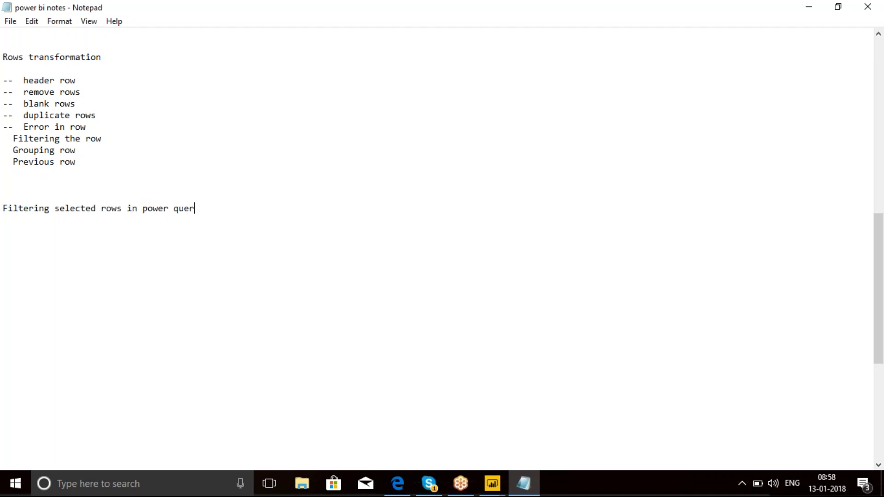
key(Return)
key(Return)
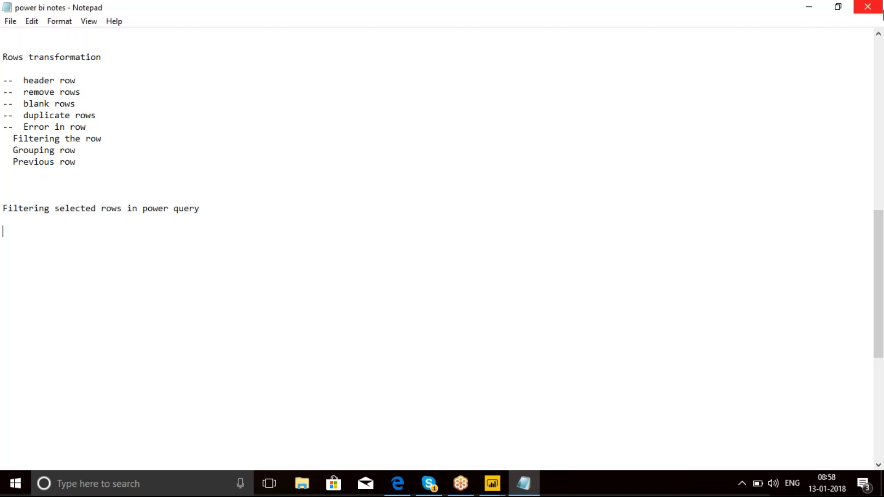
Switch back to the Query Editor and look through the commands available for the Shipping Address column, such as the Transform options.
click(808, 7)
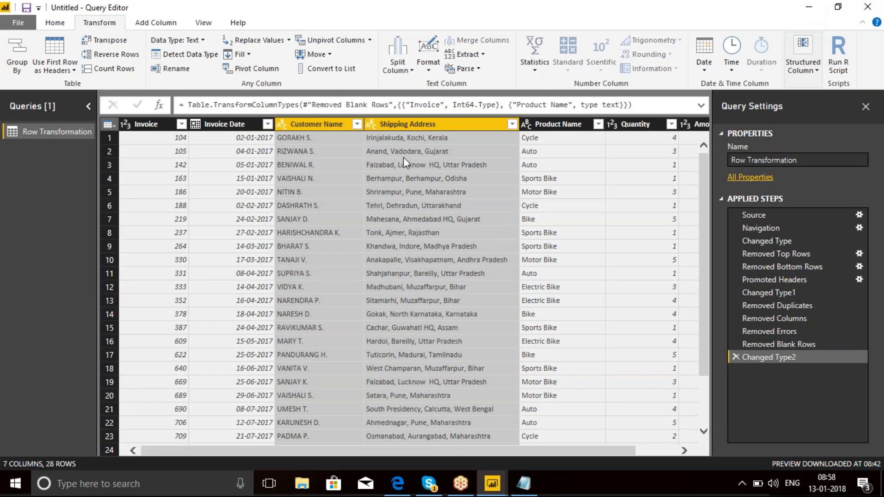
click(403, 156)
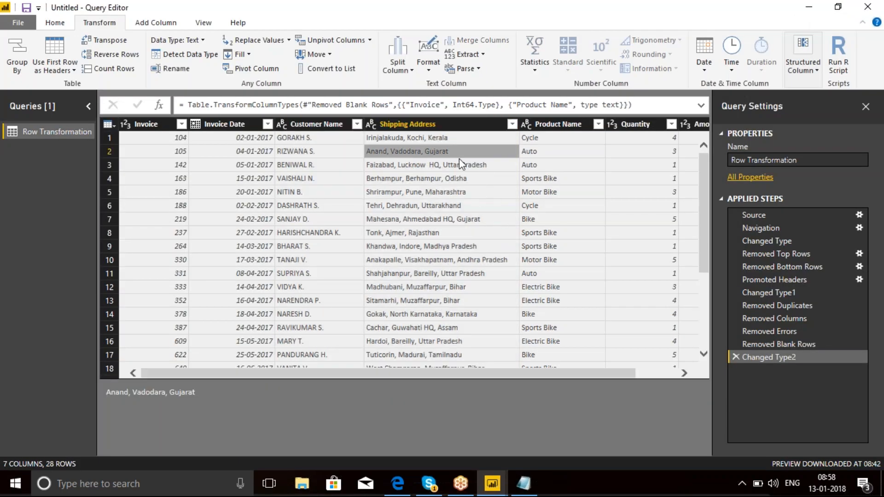
click(409, 123)
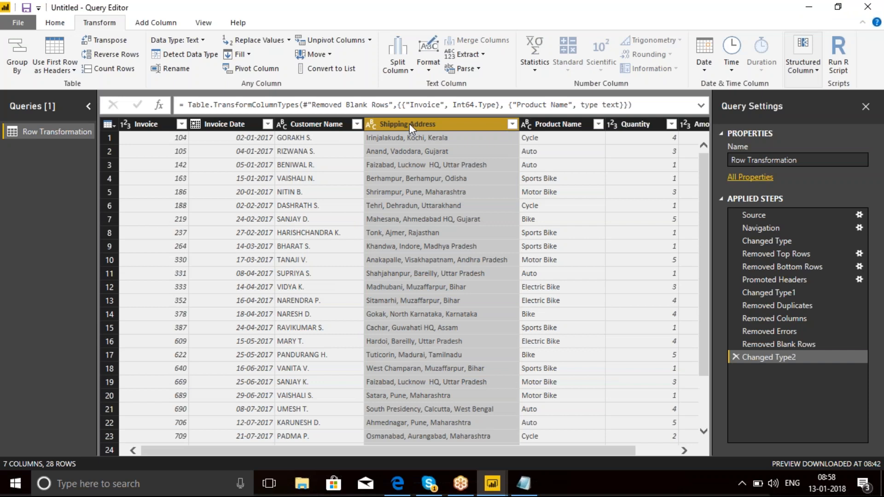
right_click(410, 123)
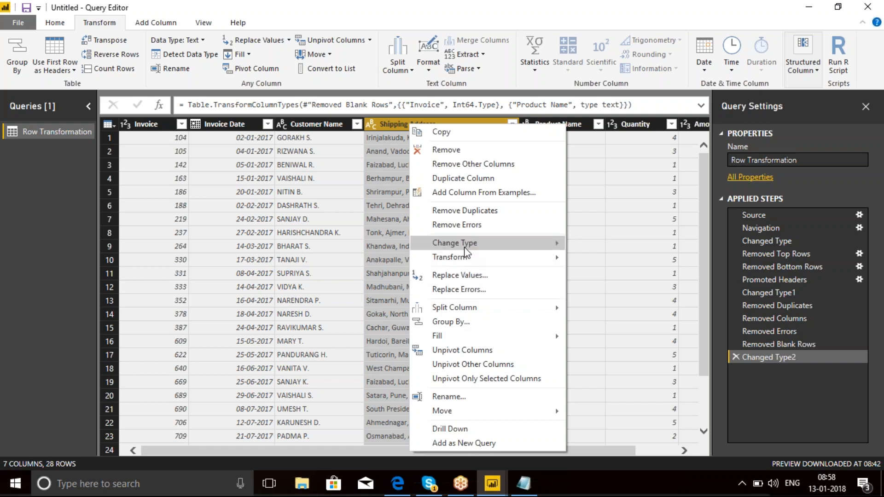
mouse_move(466, 249)
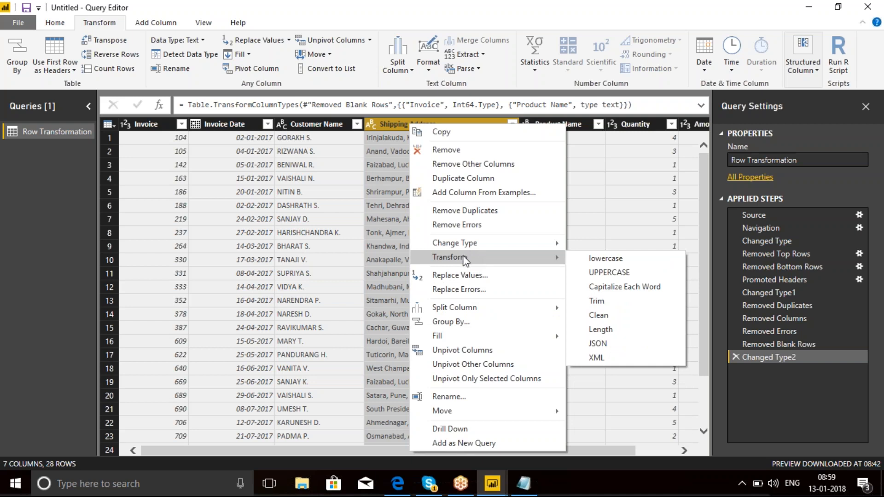
mouse_move(469, 343)
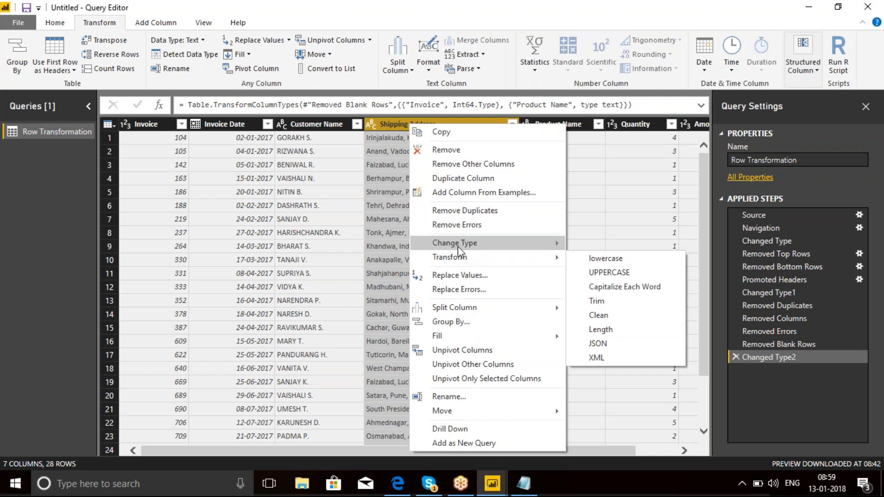
click(380, 168)
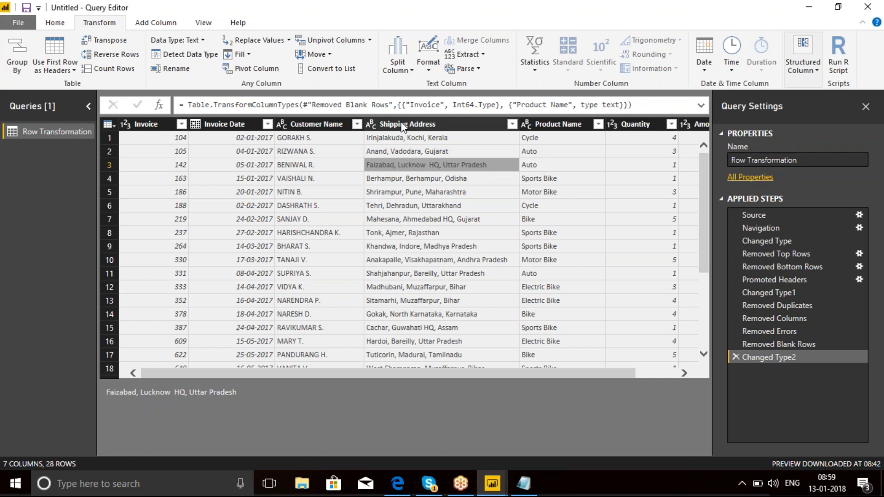
click(515, 127)
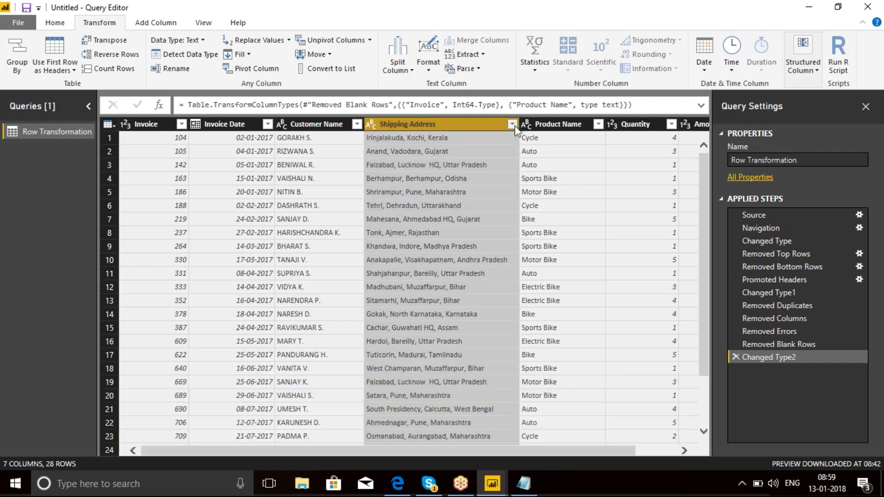
click(513, 125)
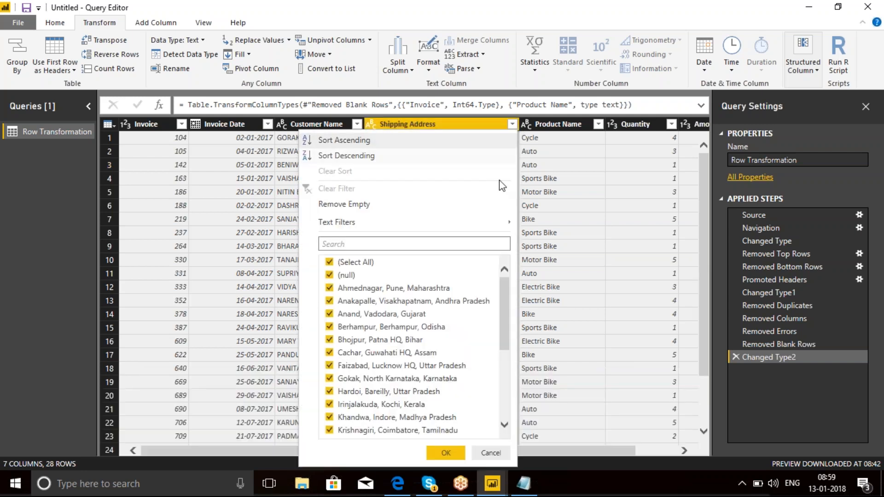
mouse_move(507, 227)
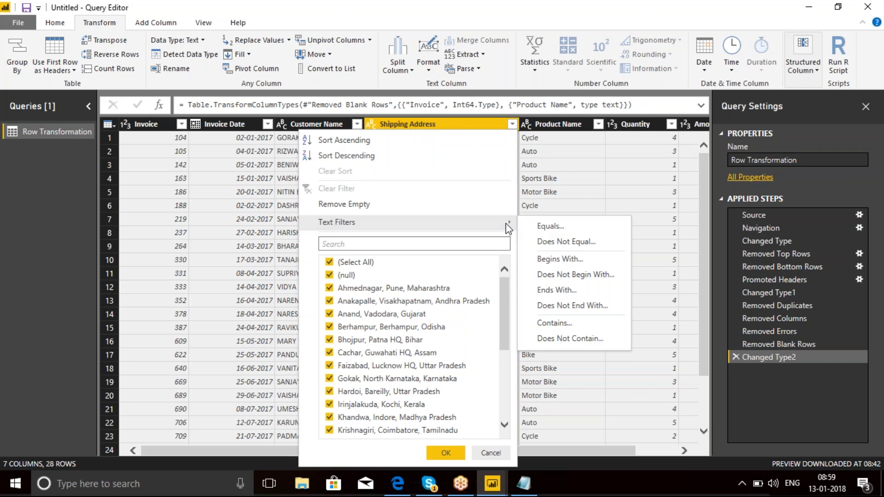
click(550, 230)
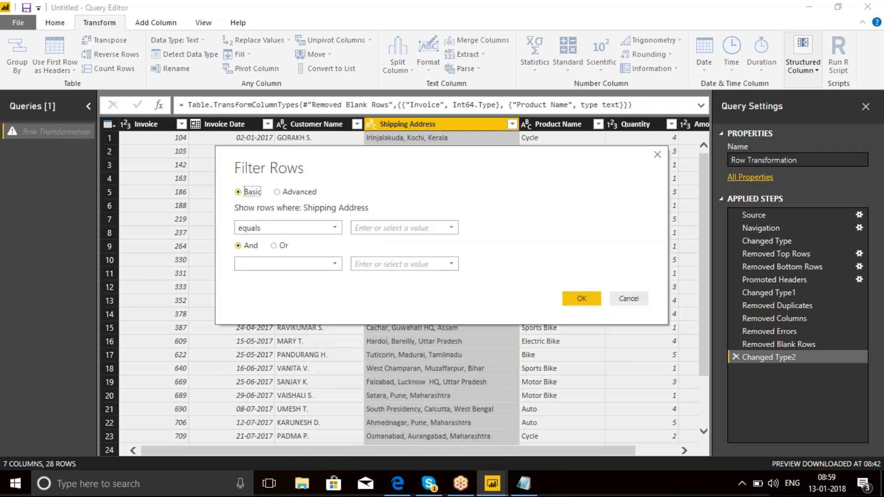
click(634, 299)
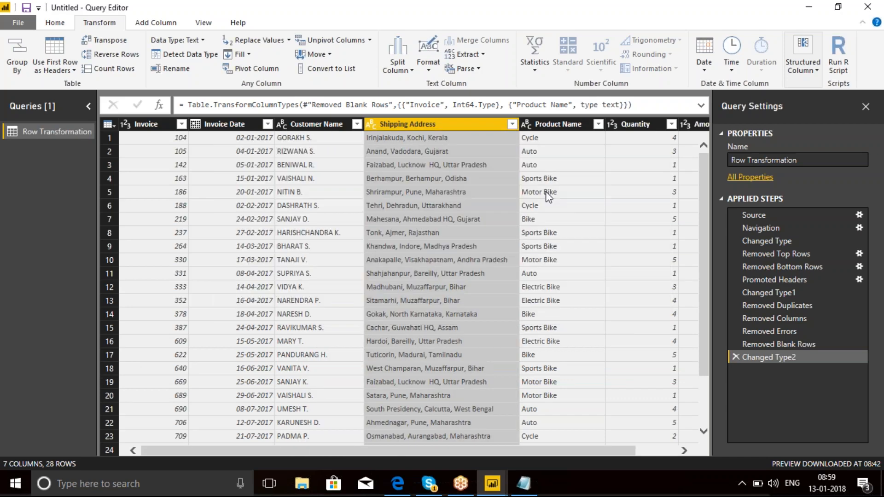
Start a text filter on the Shipping Address column with a first condition of contains "Pune".
click(512, 124)
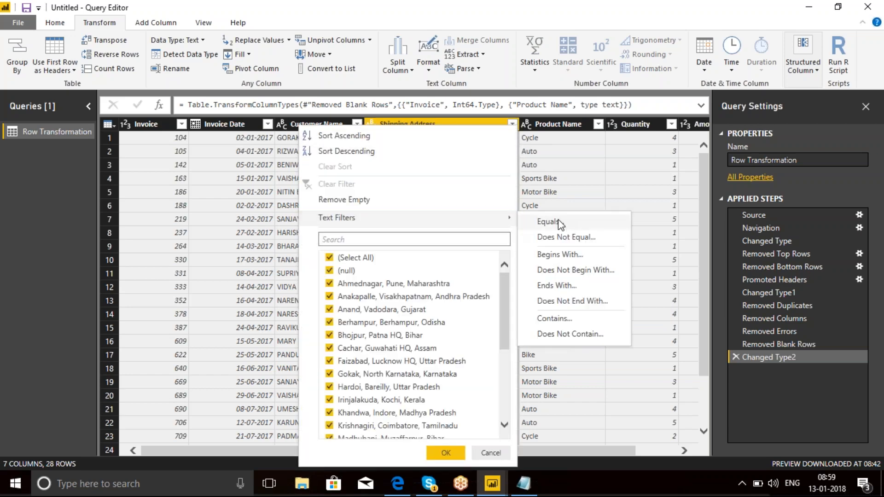
click(555, 319)
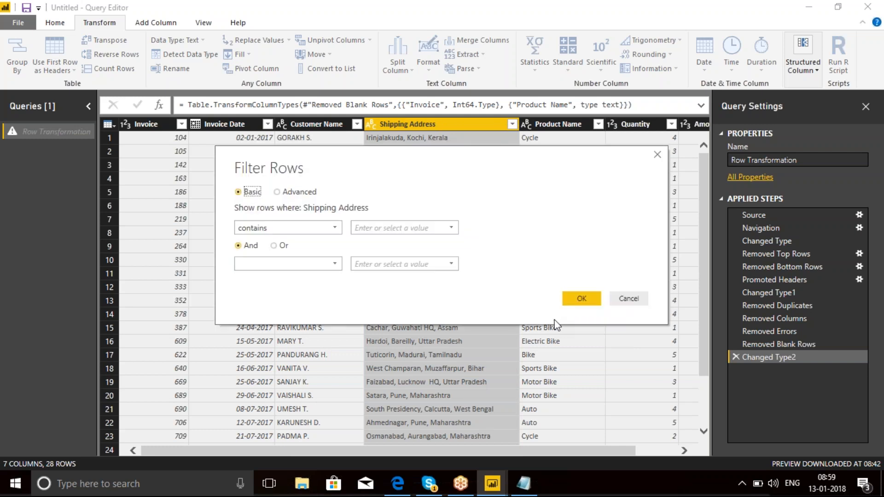
click(377, 229)
click(377, 230)
text(Pune)
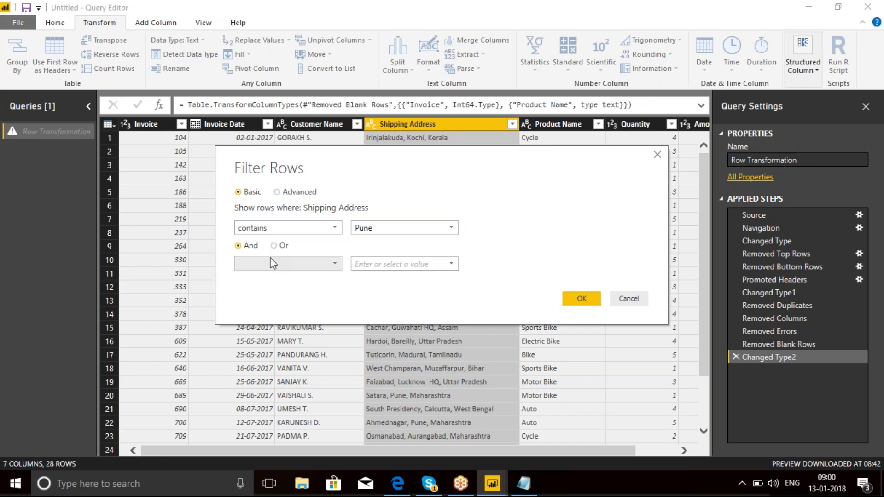
Apply the row filter with an additional And condition of contains "Calcutta", and delete the resulting filter step from the query.
click(329, 269)
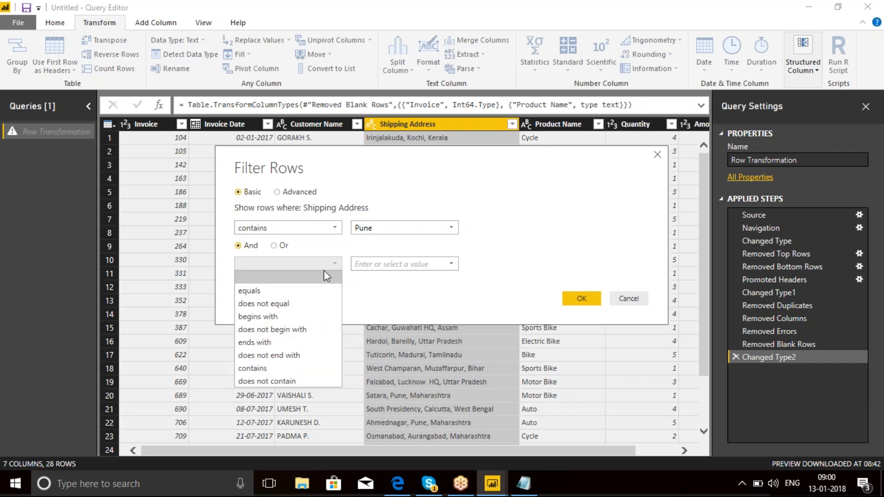
click(262, 369)
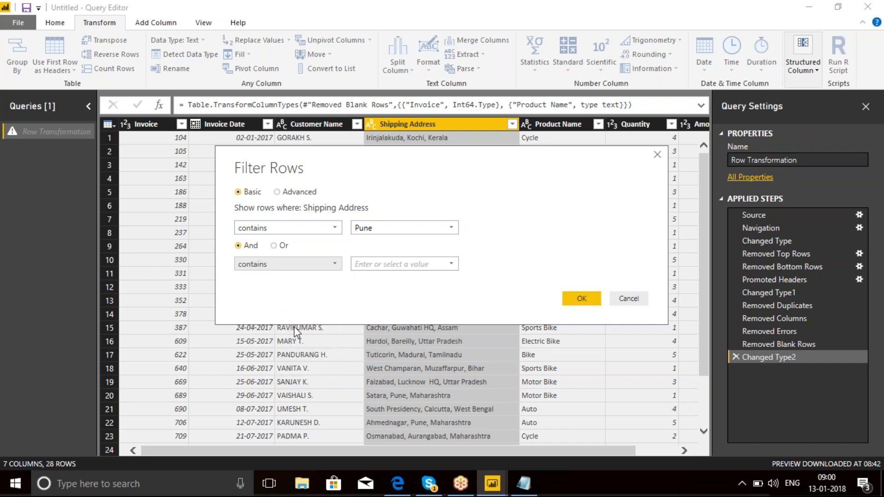
click(376, 262)
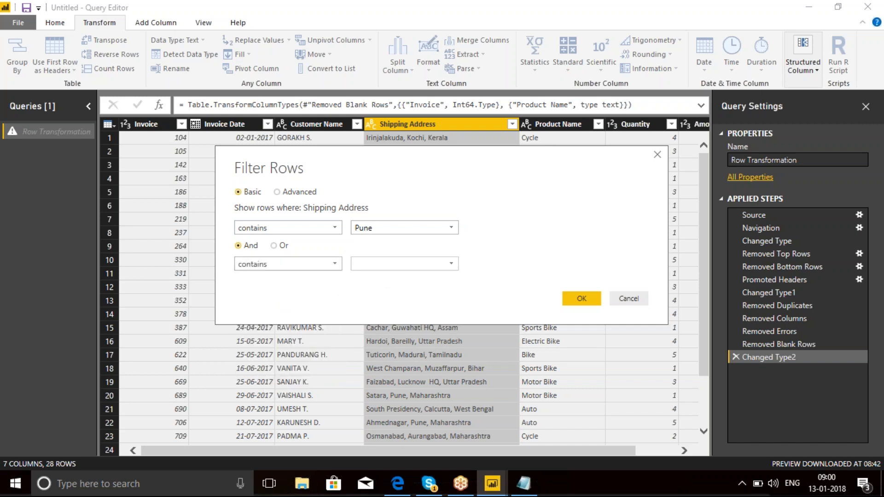
text(Calcutta)
click(590, 302)
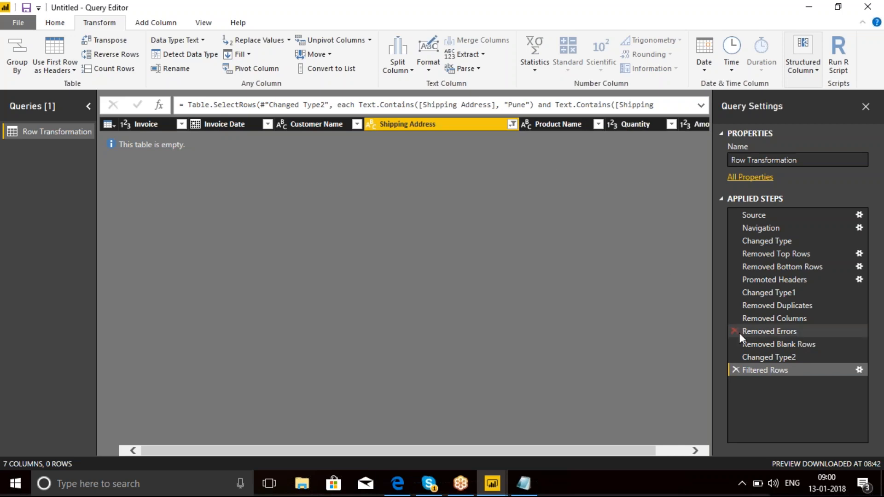
click(736, 370)
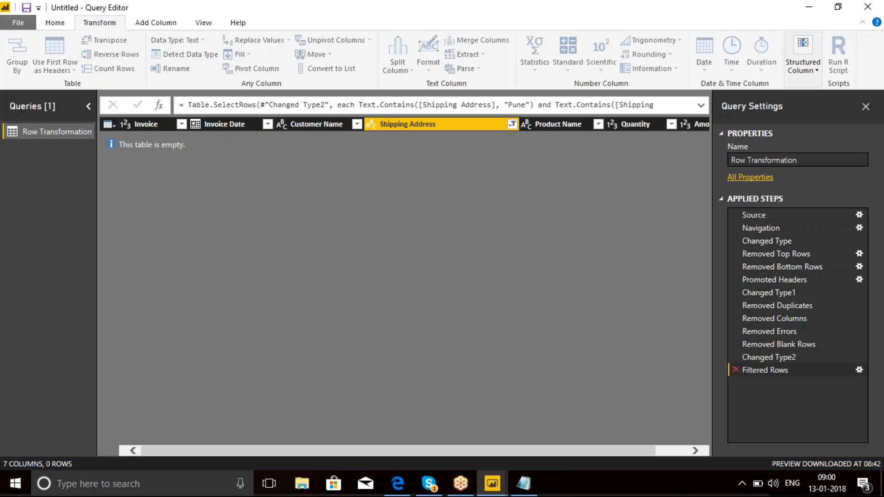
Start another Shipping Address text filter that combines its conditions with Or, with a first condition of contains "Pune".
click(512, 124)
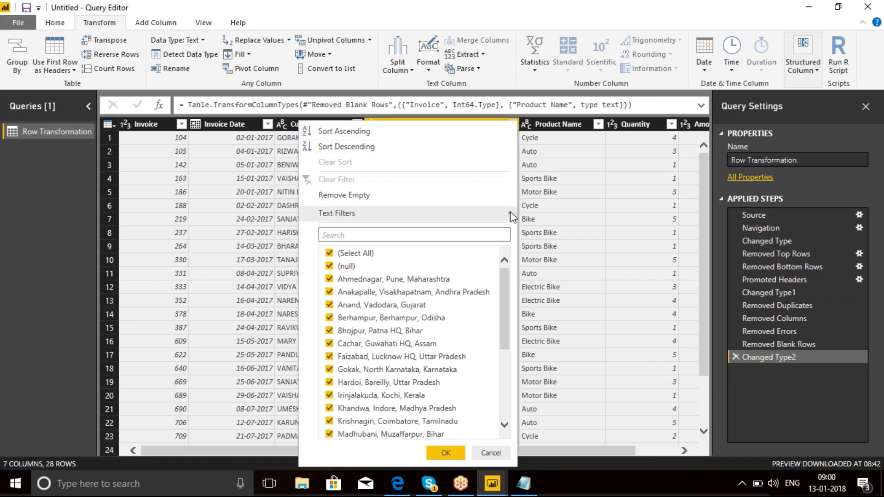
mouse_move(510, 213)
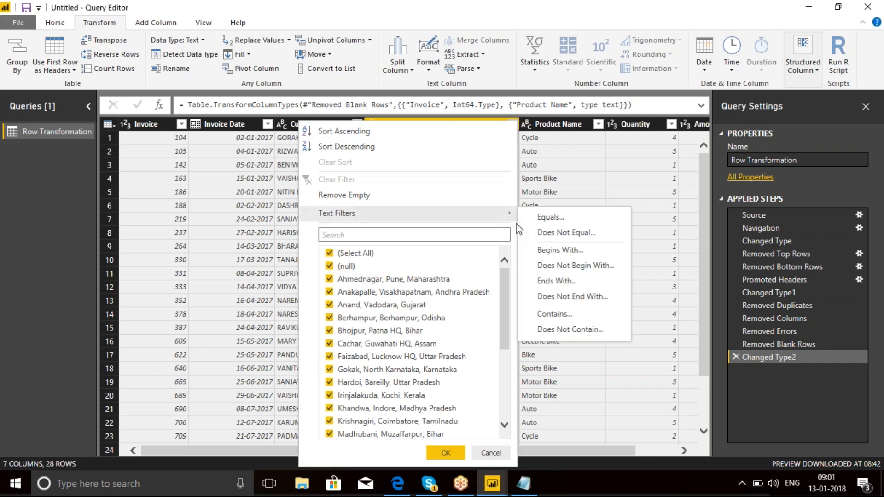
click(556, 317)
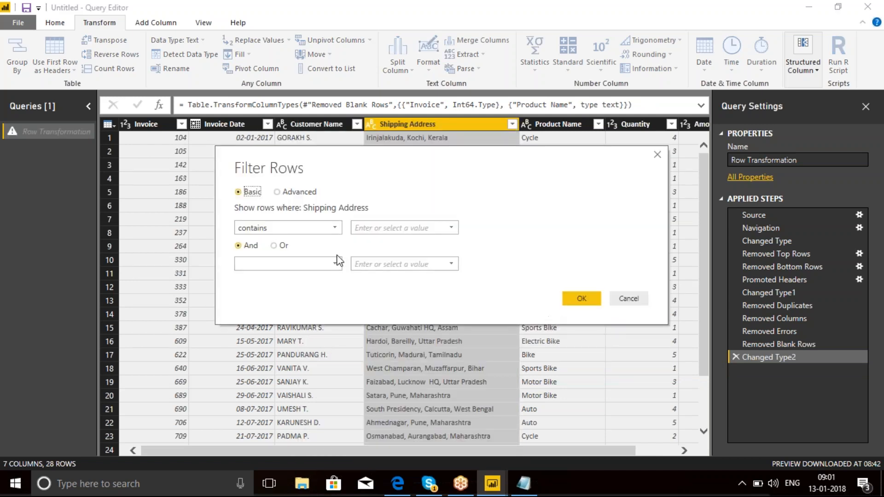
click(275, 246)
click(383, 227)
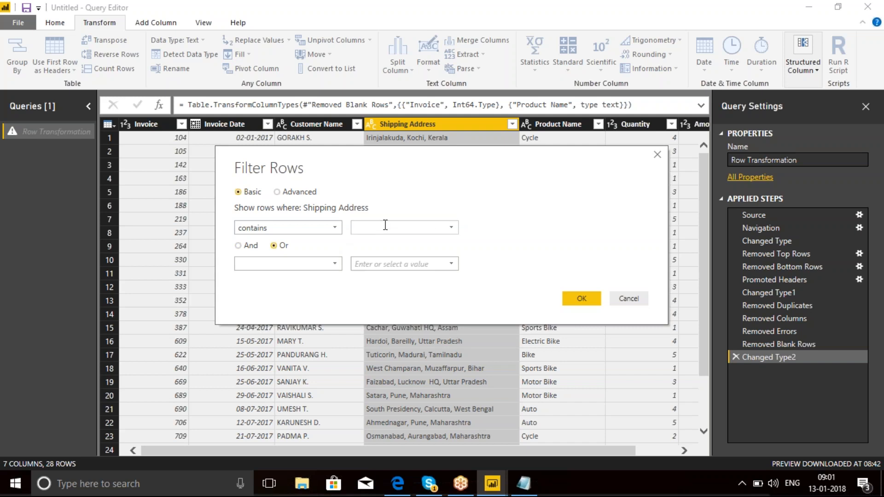
text(Pune)
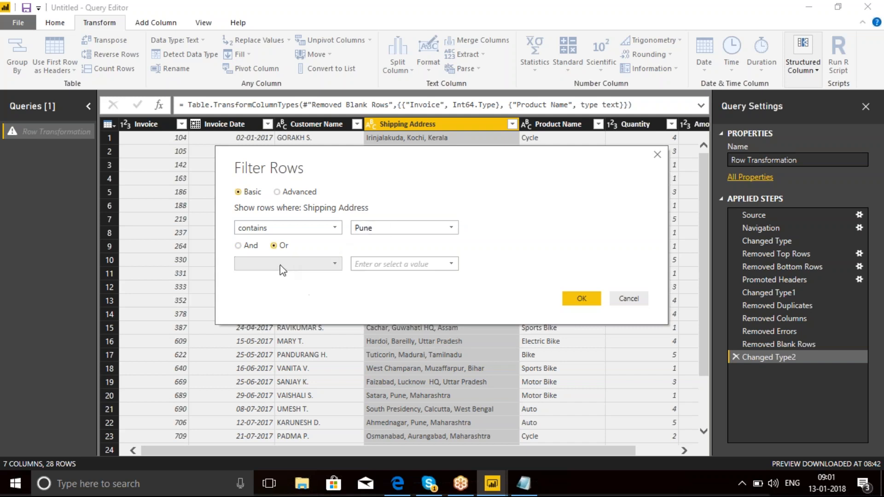
Apply the Or filter with a second condition of contains "Calcutta", and remove that filter step from the applied steps.
click(335, 268)
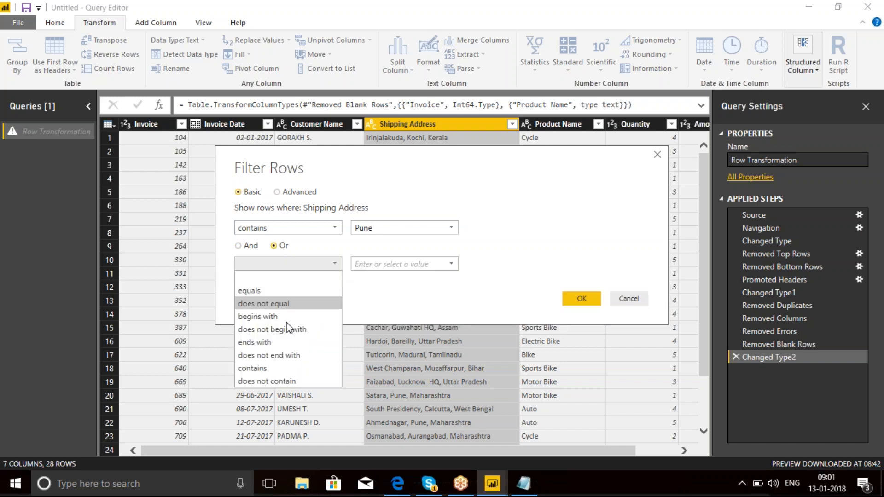
click(260, 366)
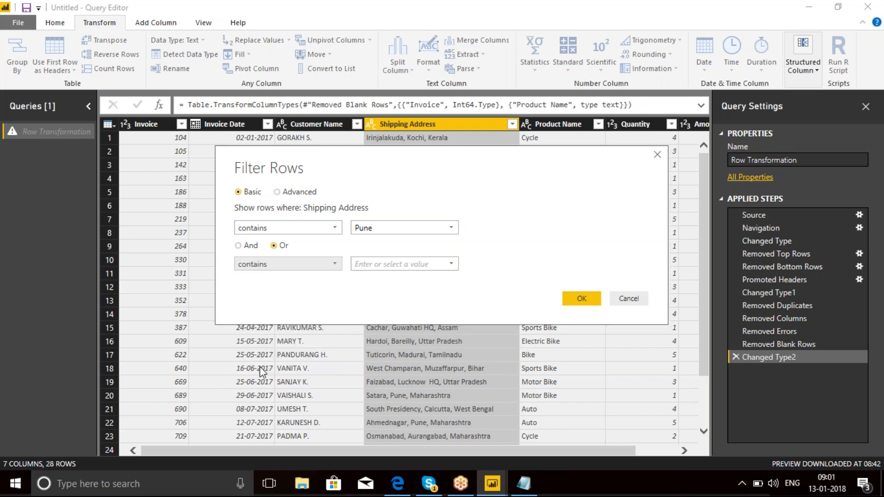
click(393, 265)
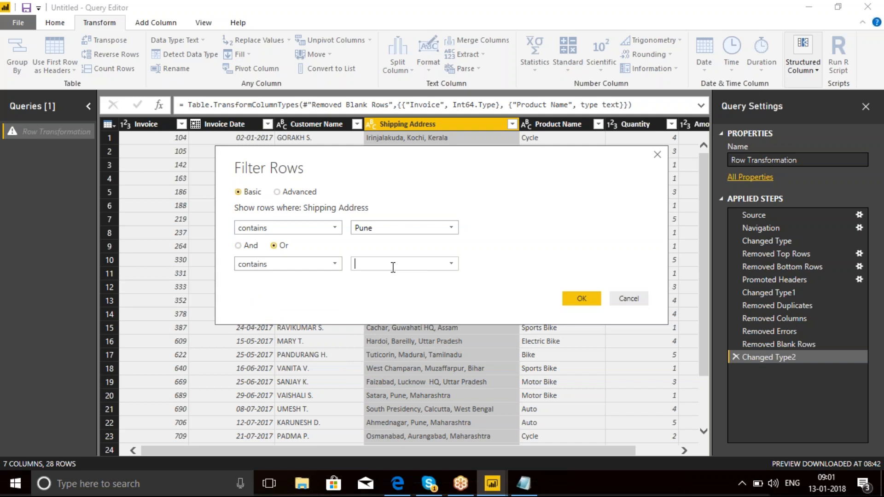
text(Calcutta)
click(581, 299)
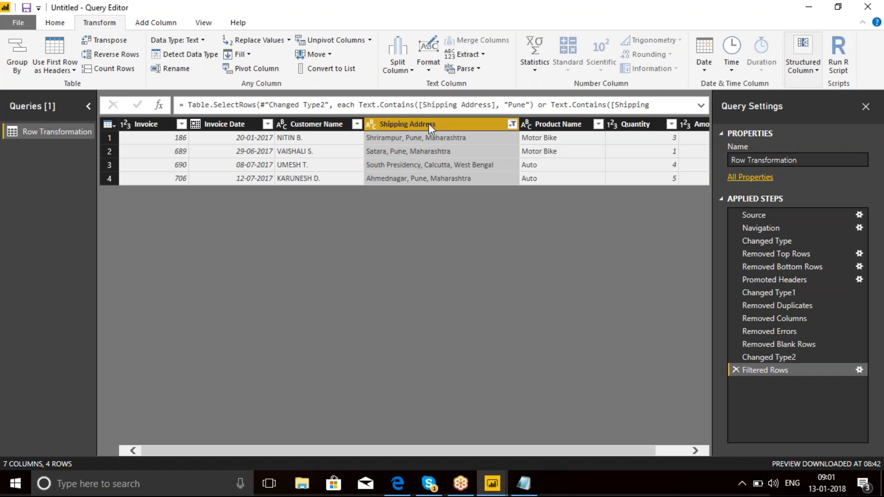
click(735, 370)
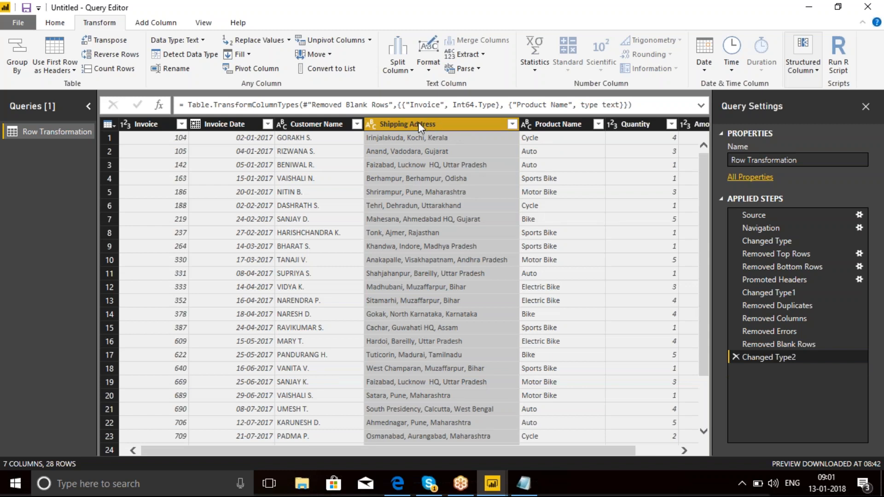
Start an advanced row filter on the Shipping Address column with a first clause of contains "Kerala".
click(511, 124)
mouse_move(501, 214)
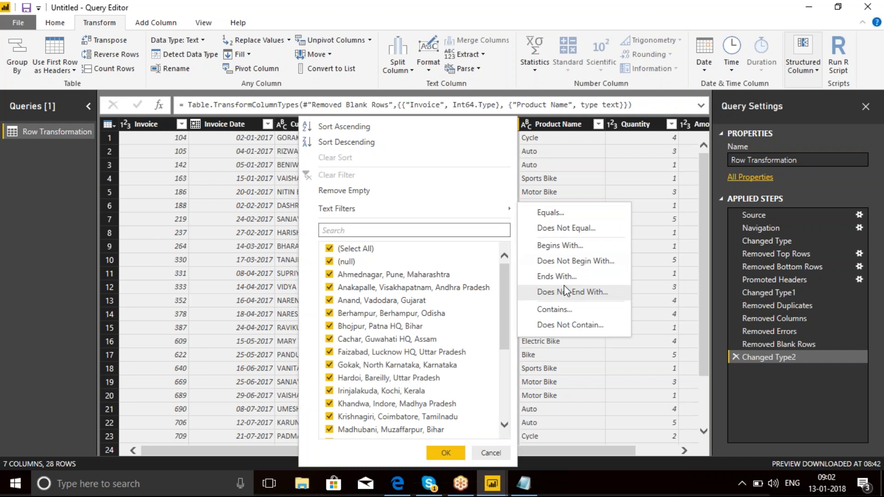
click(553, 309)
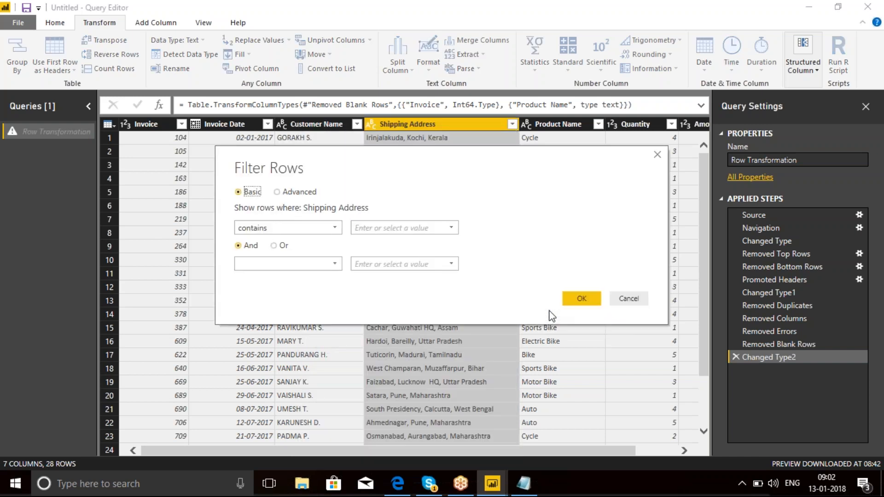
click(276, 192)
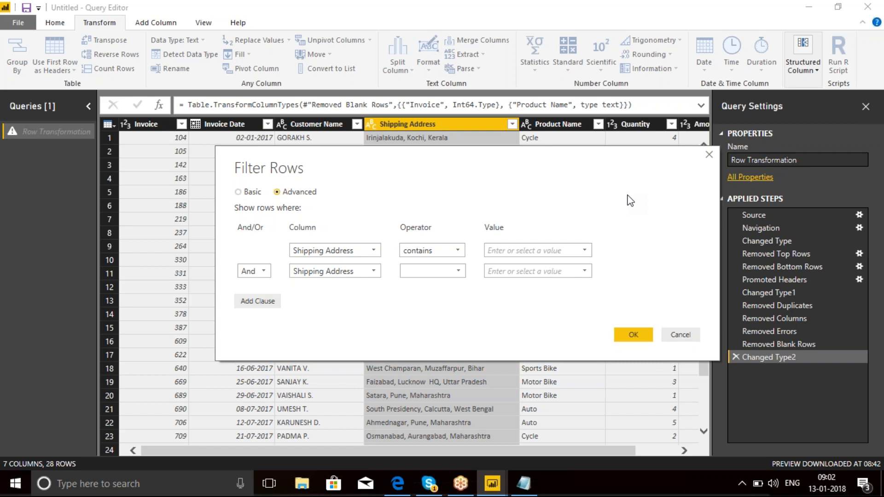
click(499, 252)
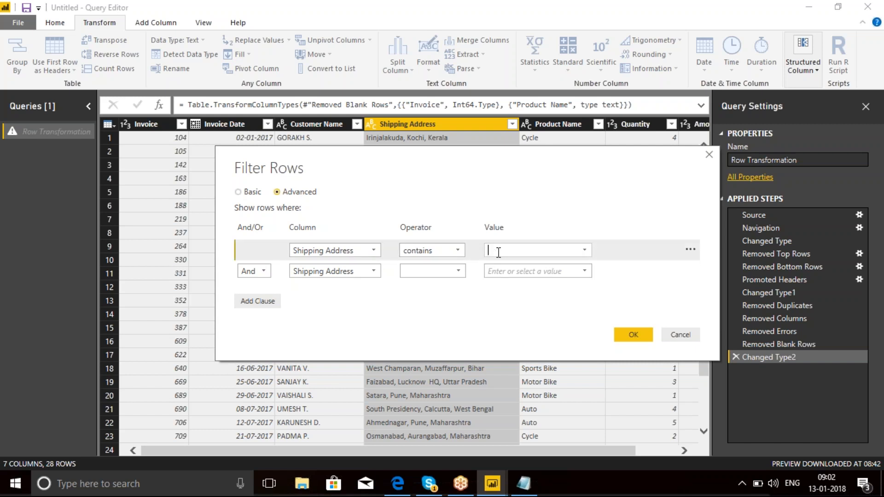
text(K)
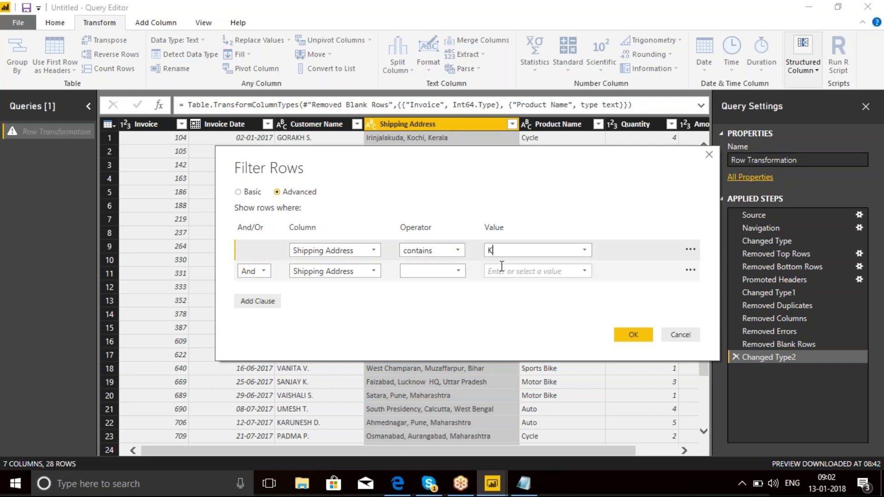
text(erala)
Set the second filter clause to Product Name contains "Bike" and combine it with Or.
click(372, 272)
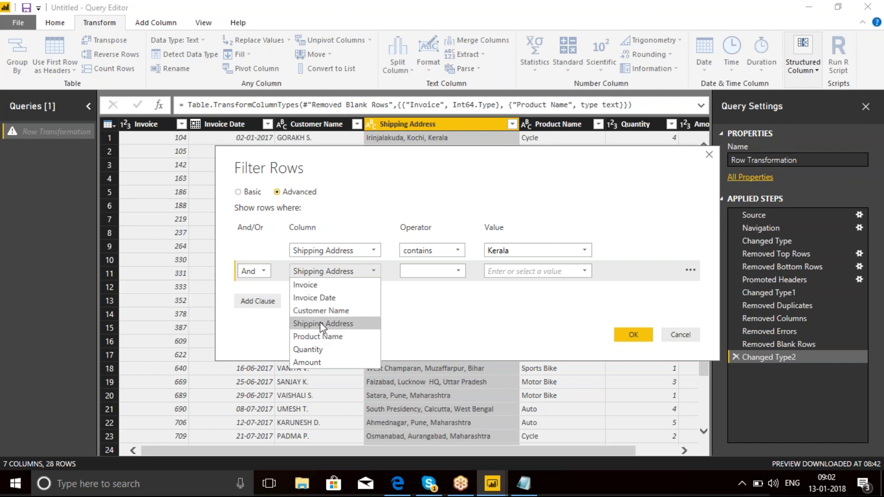
click(316, 338)
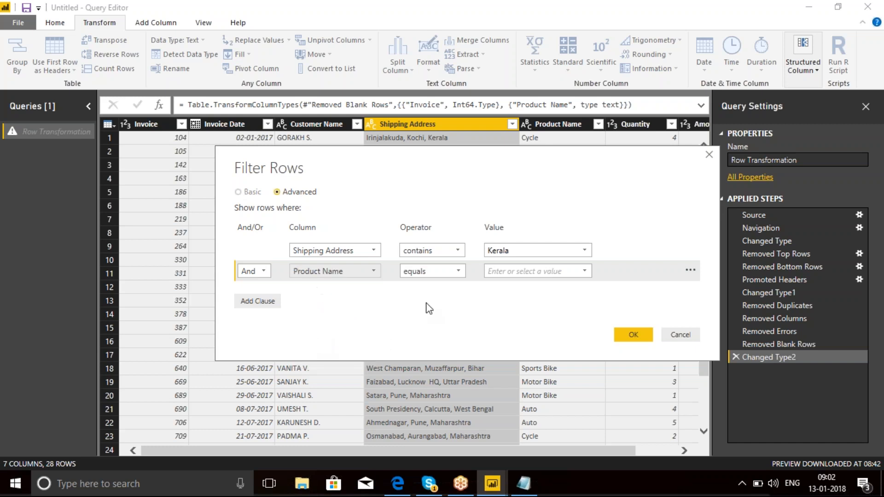
click(459, 272)
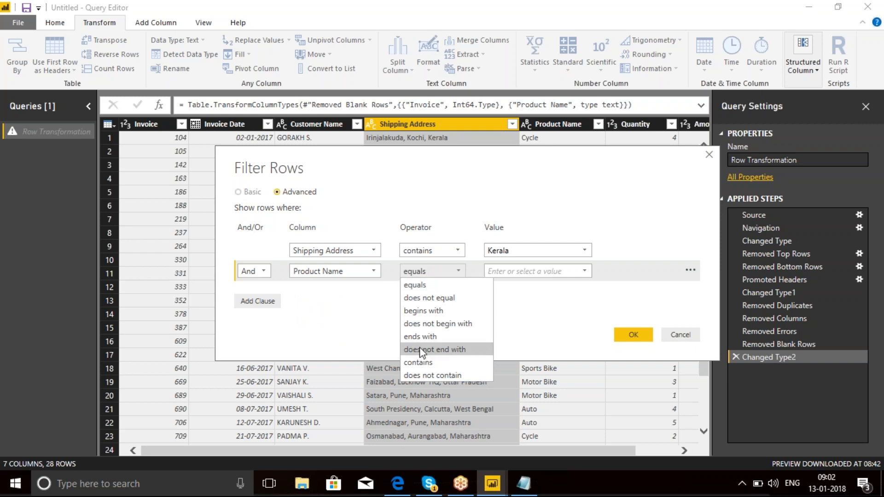
click(423, 362)
click(505, 271)
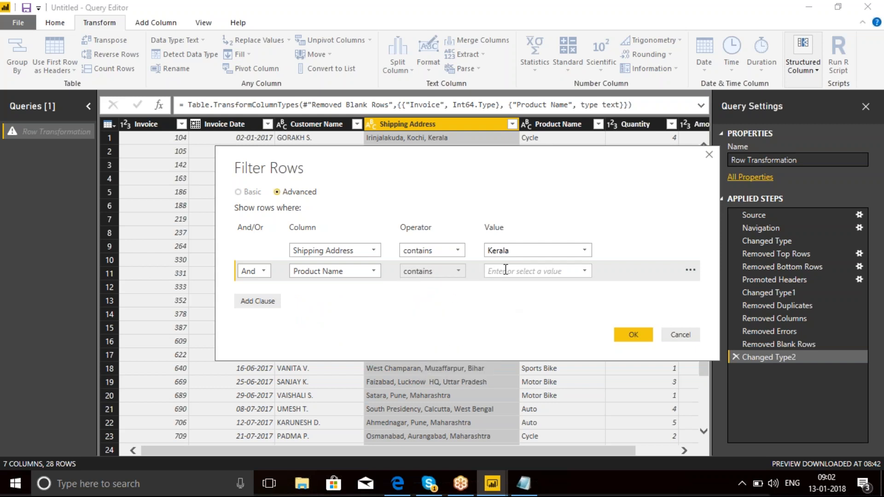
text(Bike)
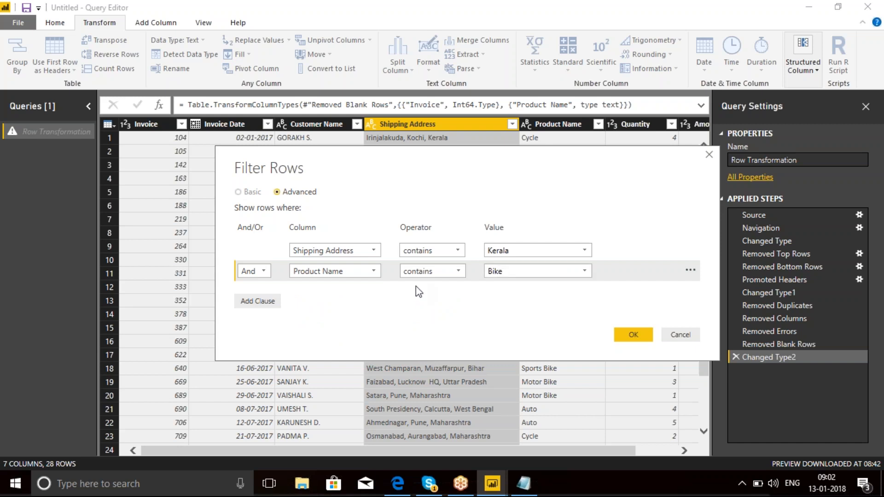
click(262, 272)
click(246, 299)
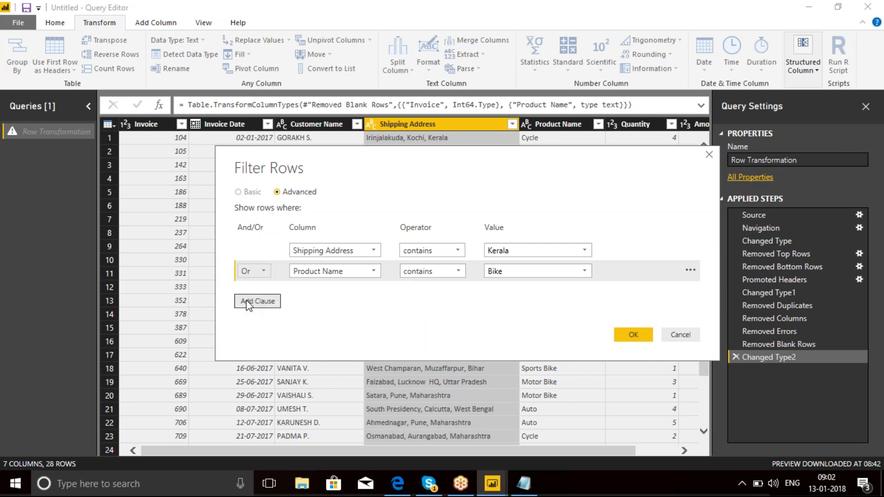
Add a third filter clause requiring Customer Name to contain the first customer's partial name.
click(266, 303)
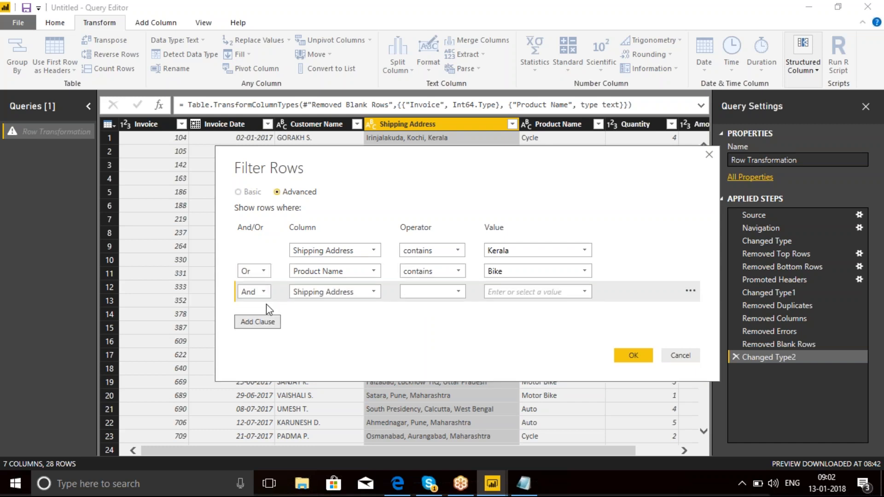
click(374, 295)
click(374, 297)
click(374, 297)
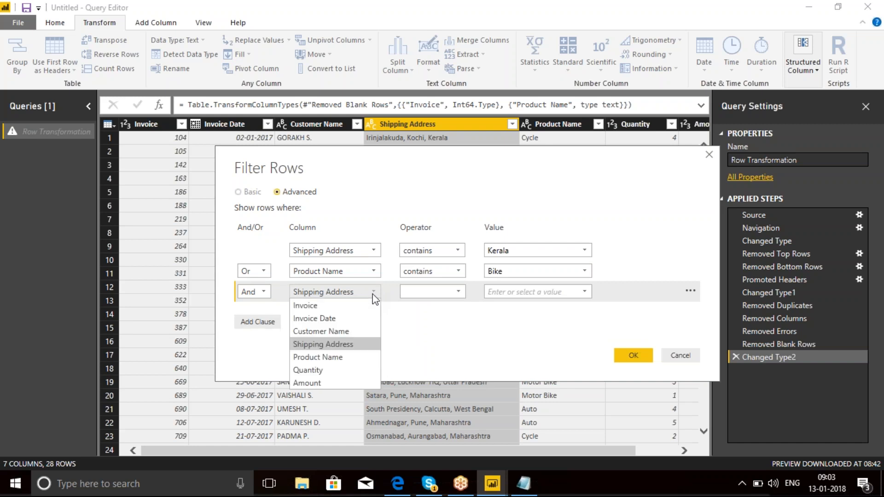
click(321, 332)
click(457, 292)
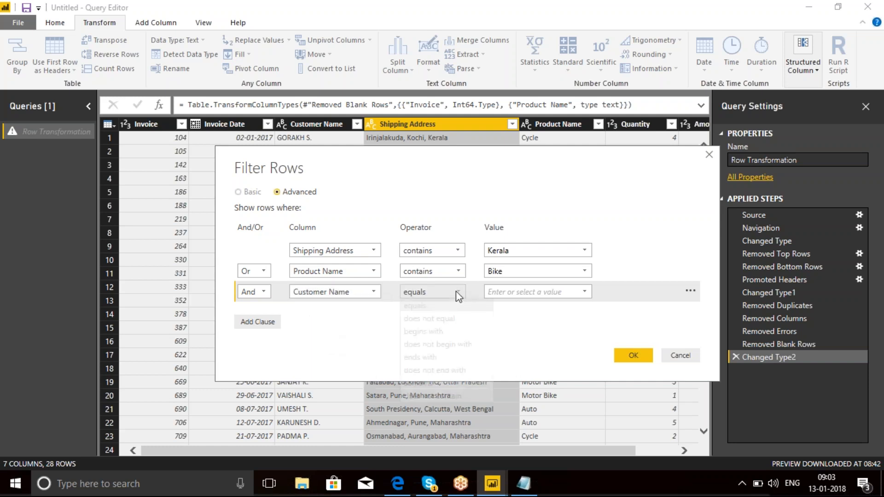
click(423, 384)
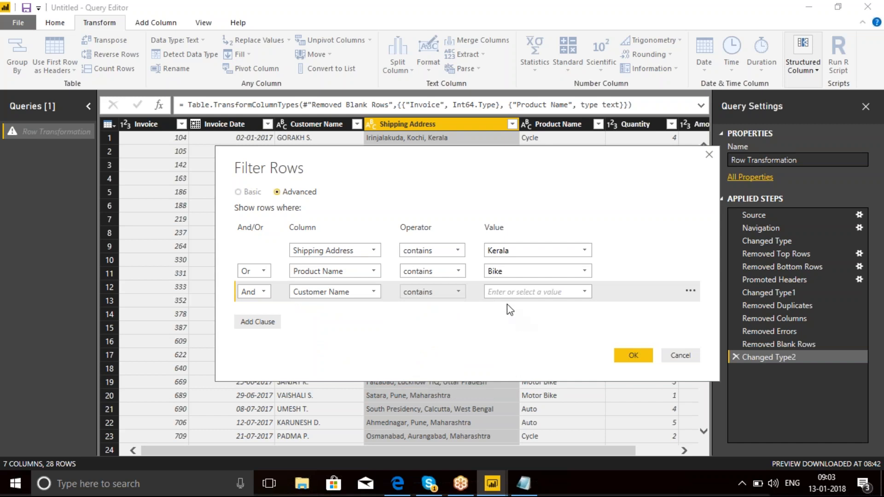
click(501, 288)
text(GORAK)
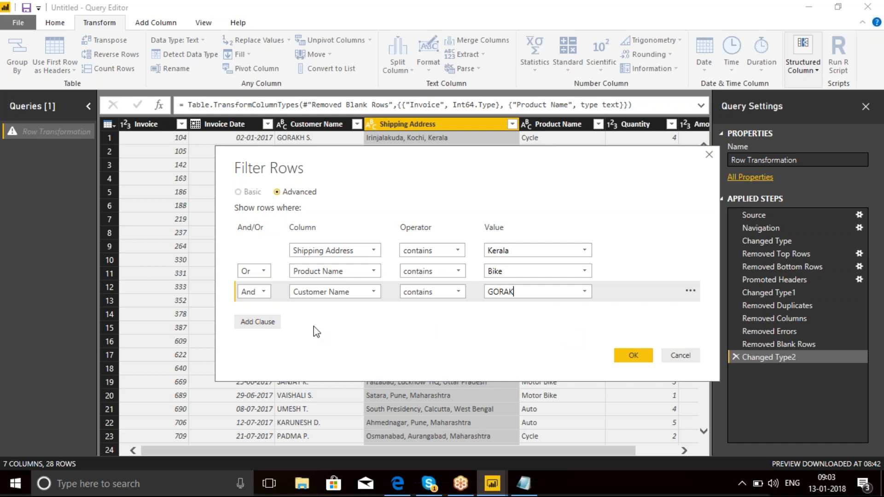
Combine the Customer Name clause with Or and apply the three-clause row filter.
click(264, 292)
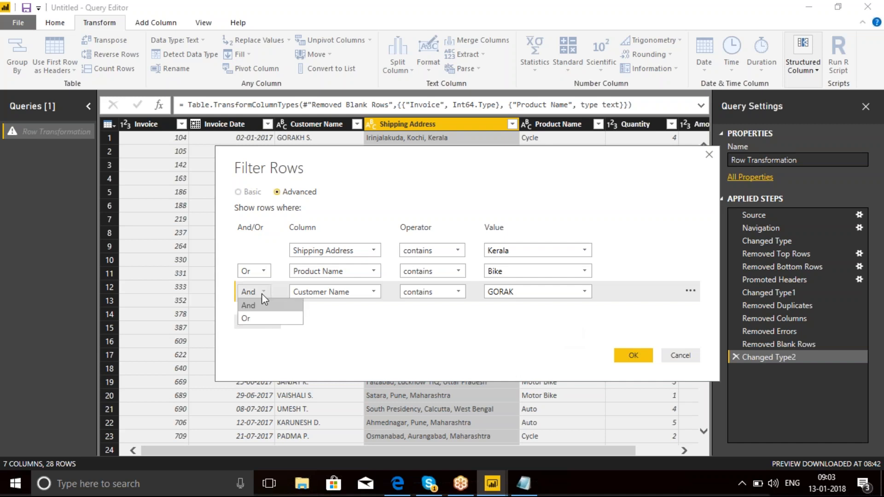
click(244, 318)
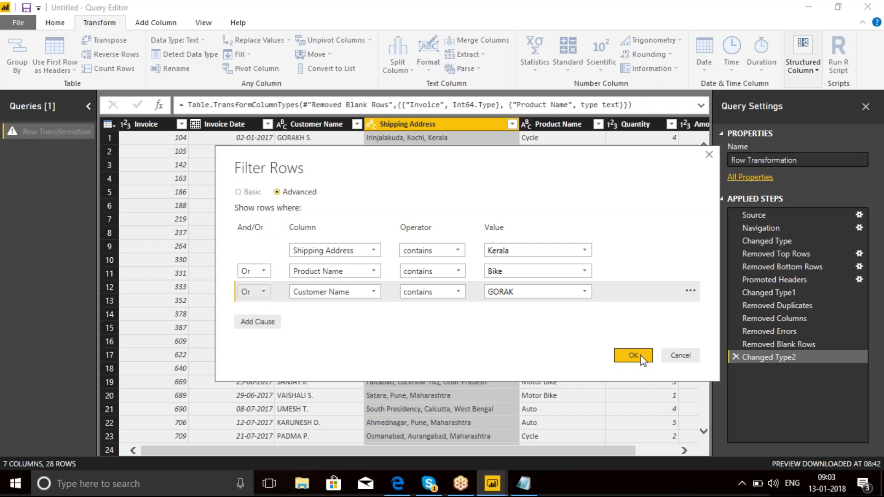
click(641, 356)
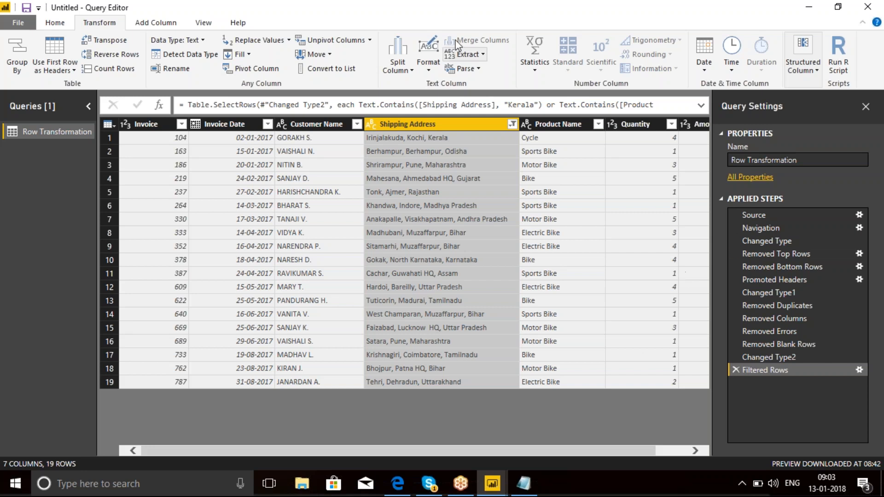
Show the sorting and date filter options of the Invoice Date column.
click(399, 76)
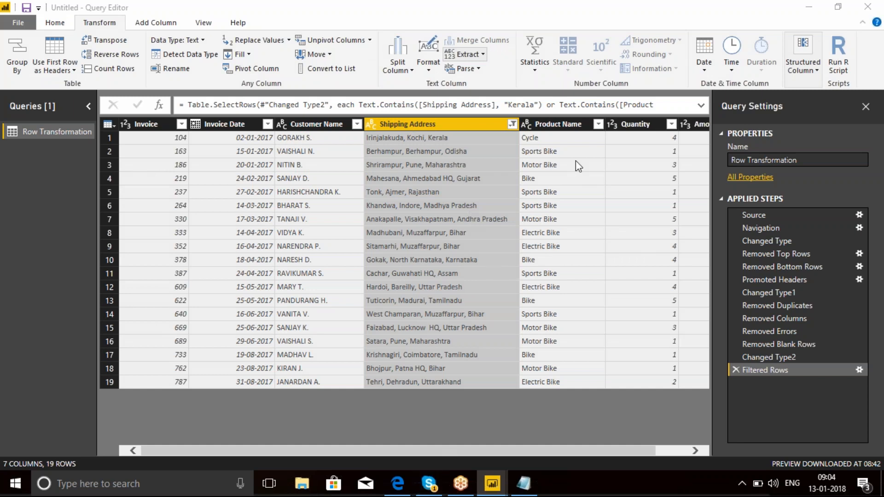
click(238, 122)
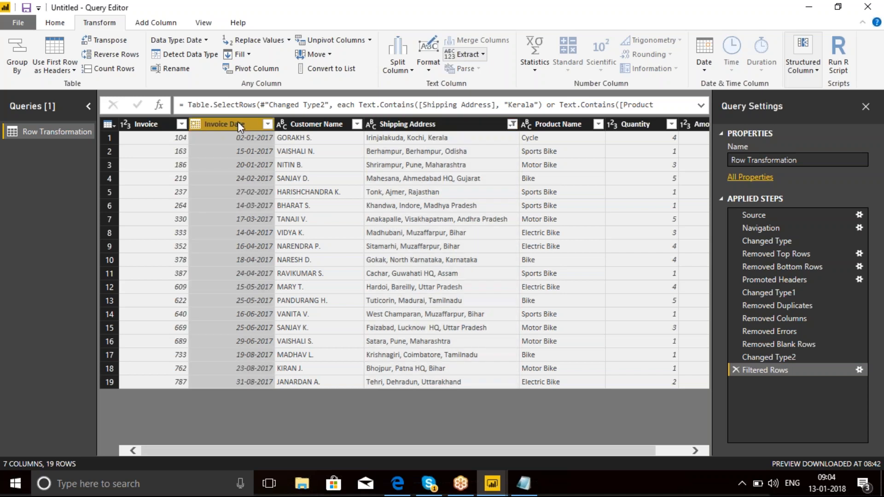
click(267, 124)
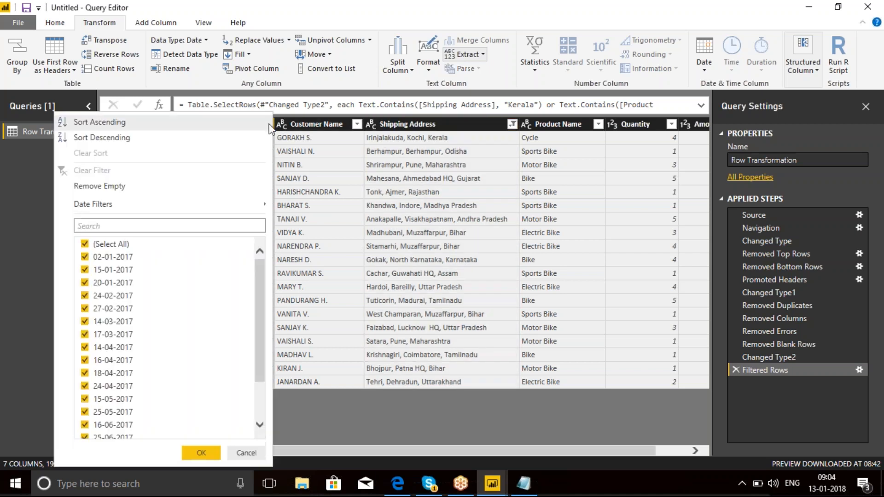
mouse_move(261, 204)
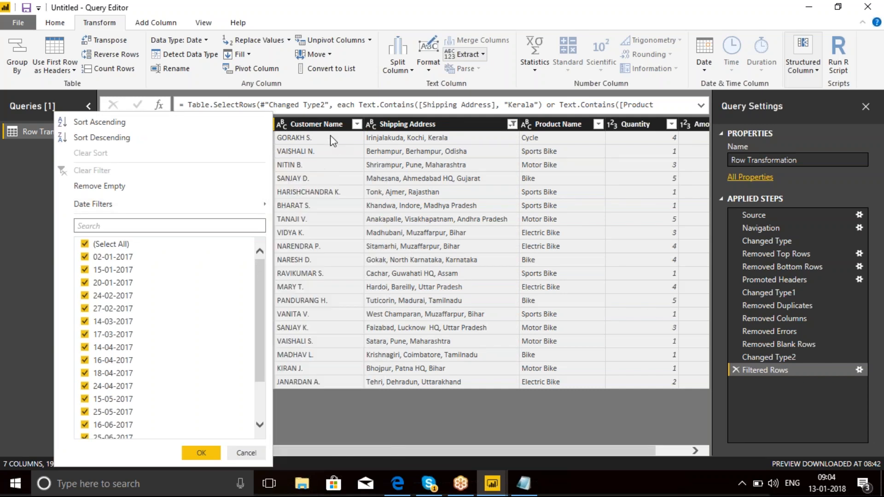
Switch to the Notepad notes and add the line "Built in transform functions : text, date, conditional" below the filtering heading.
click(524, 484)
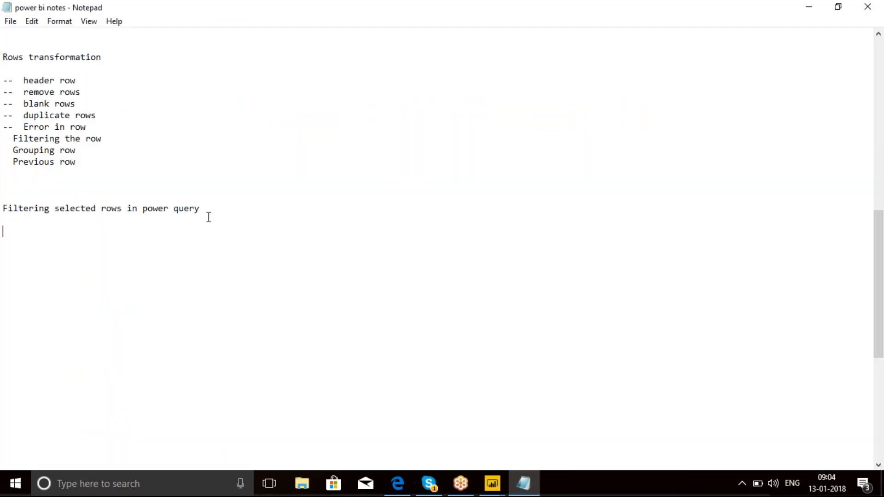
key(Return)
text(Built in transf)
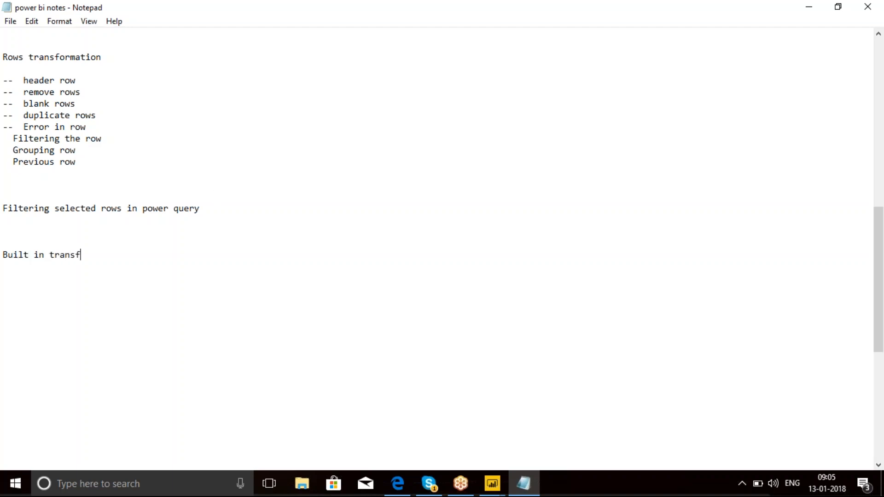
text(orm functions :   text)
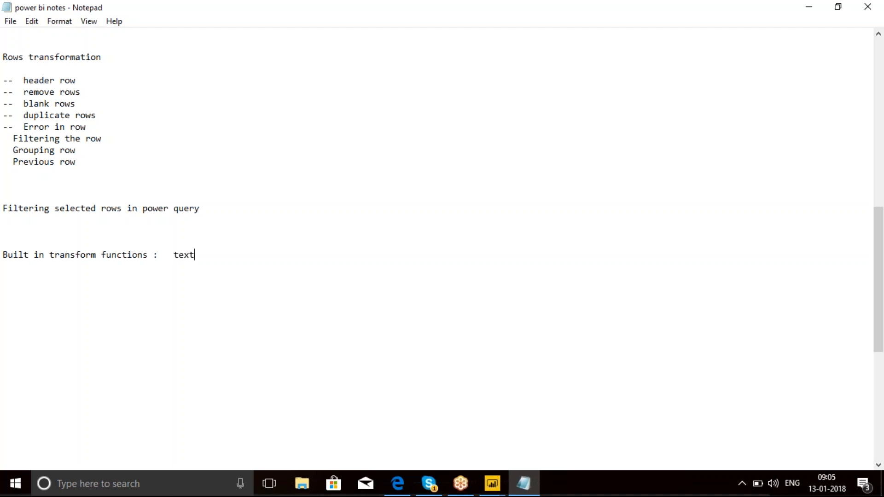
text(, date , conditional)
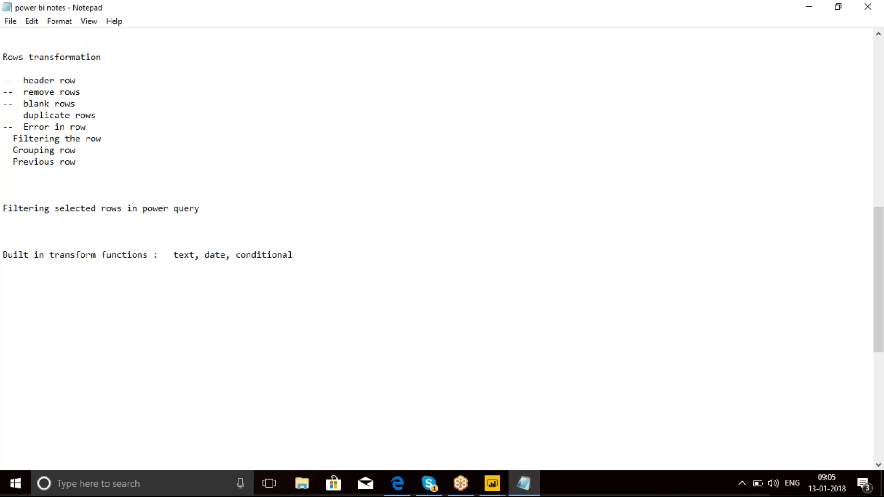
Return to the Query Editor and delete the Filtered Rows step from the query.
click(809, 9)
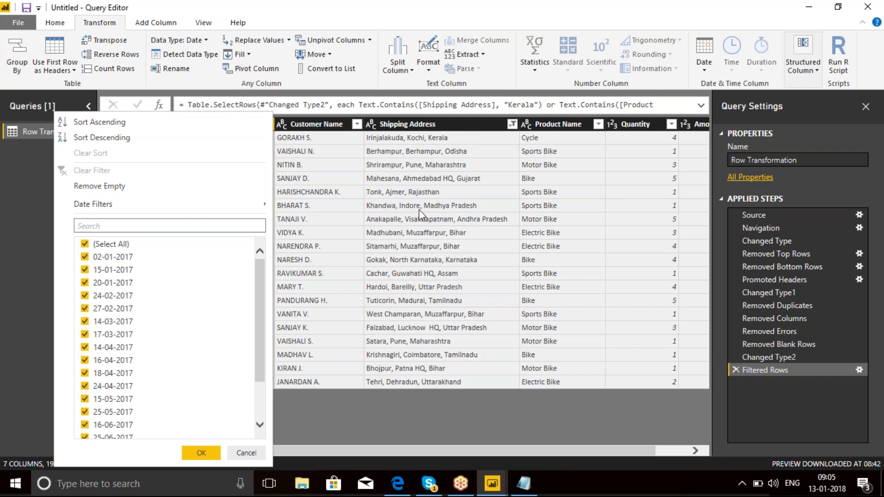
click(432, 223)
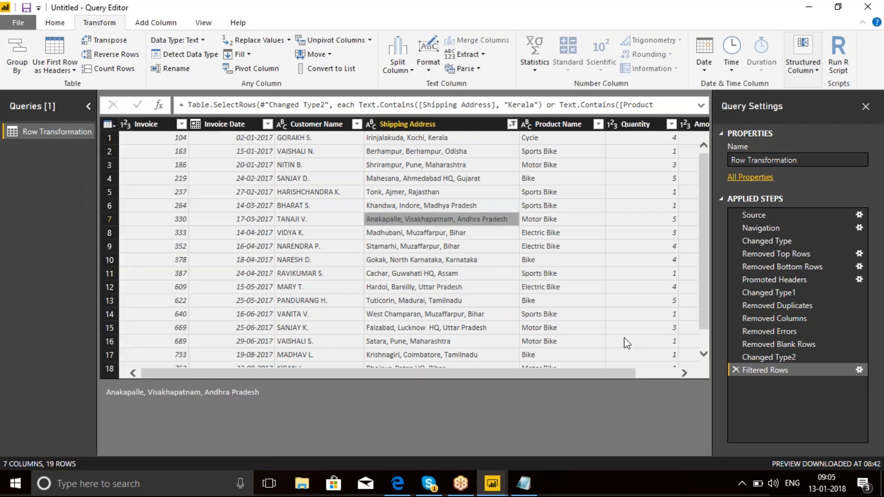
click(737, 371)
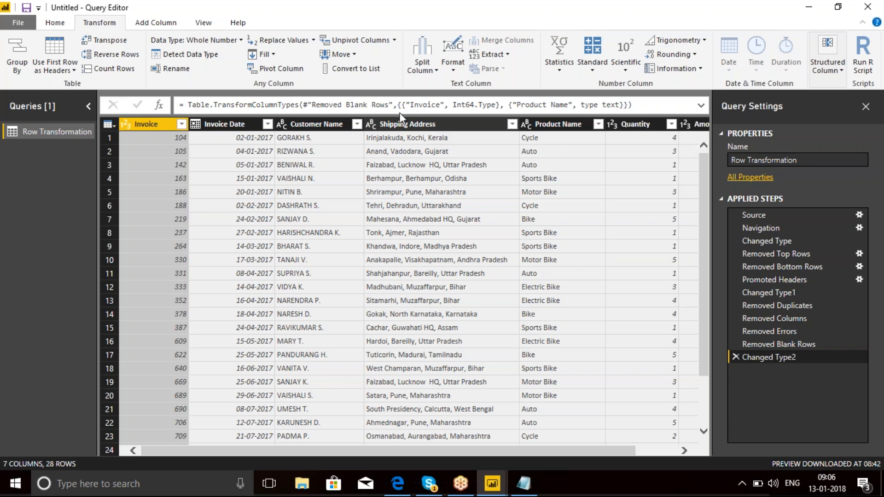
Compare the commands for adding new columns with those for transforming existing ones, using the Customer Name column.
click(167, 29)
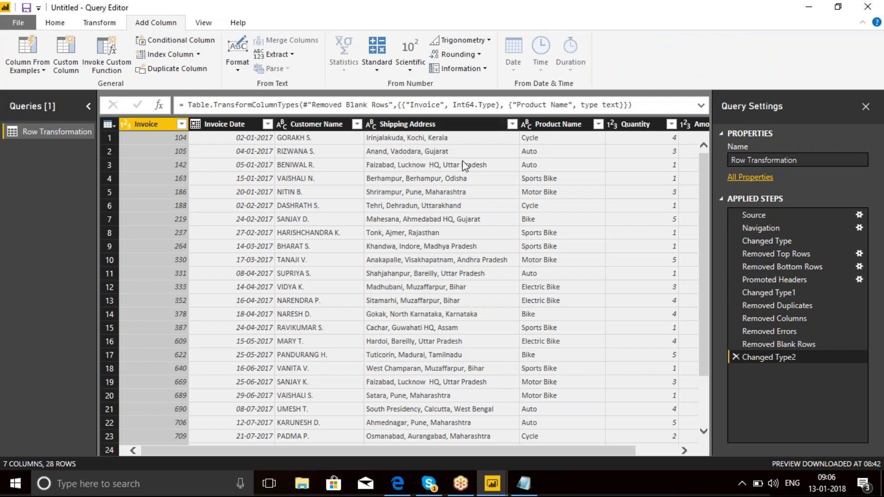
click(300, 122)
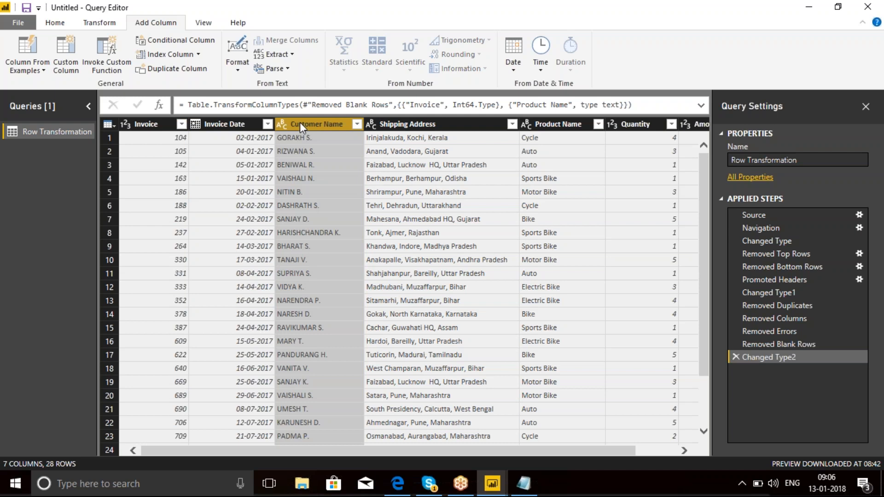
click(104, 24)
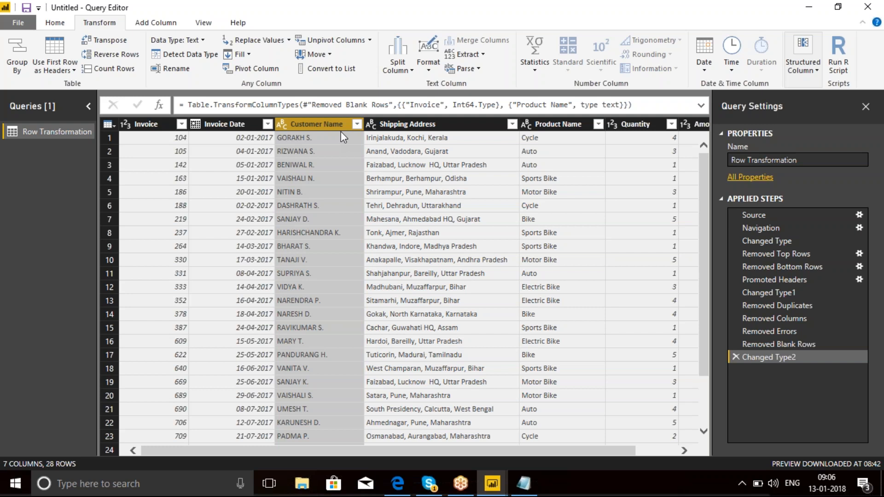
click(153, 25)
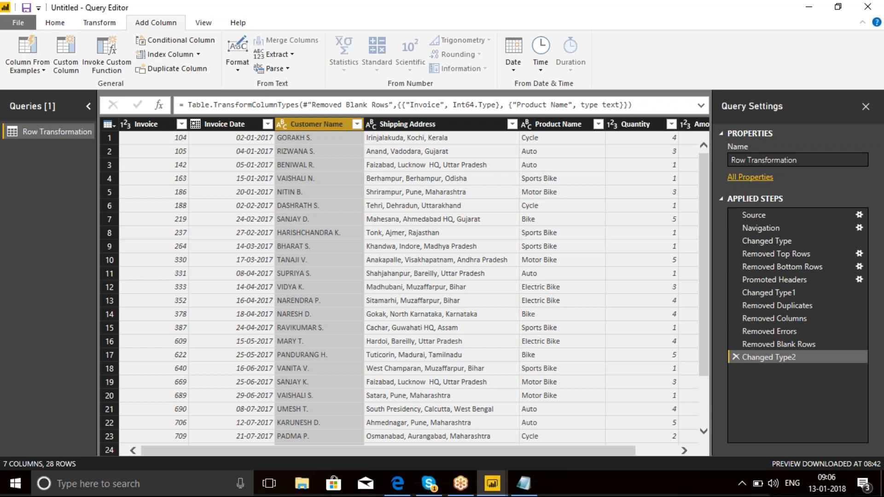
click(99, 25)
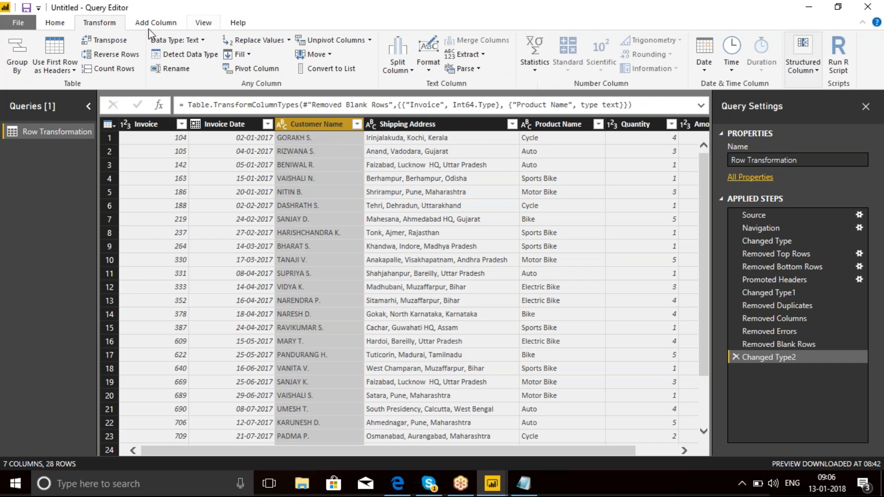
Transform the Customer Name column's text to lowercase.
click(55, 25)
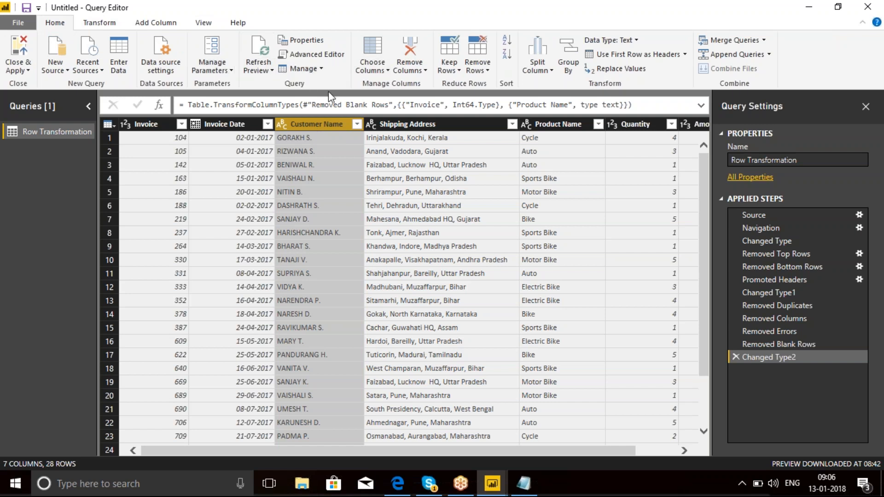
right_click(311, 125)
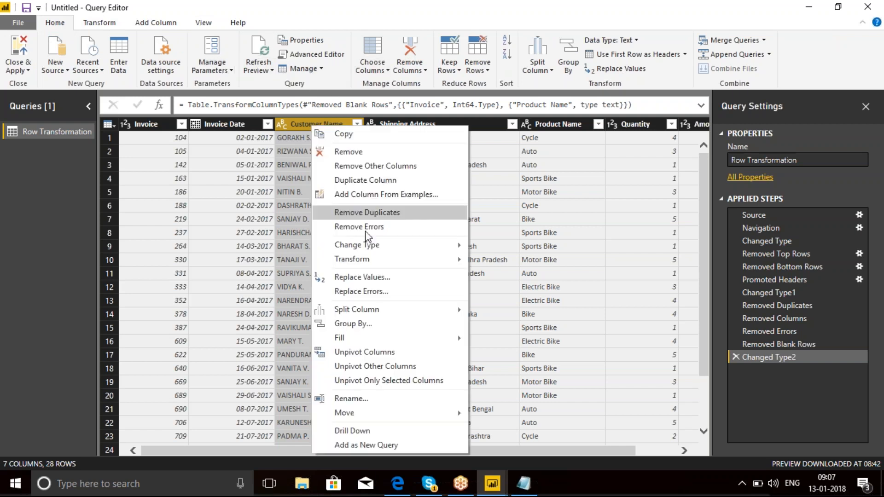
mouse_move(370, 261)
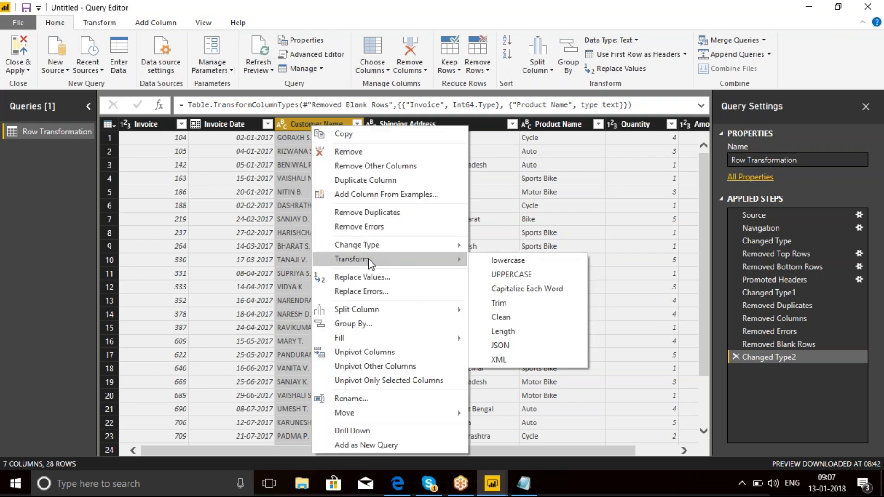
click(501, 264)
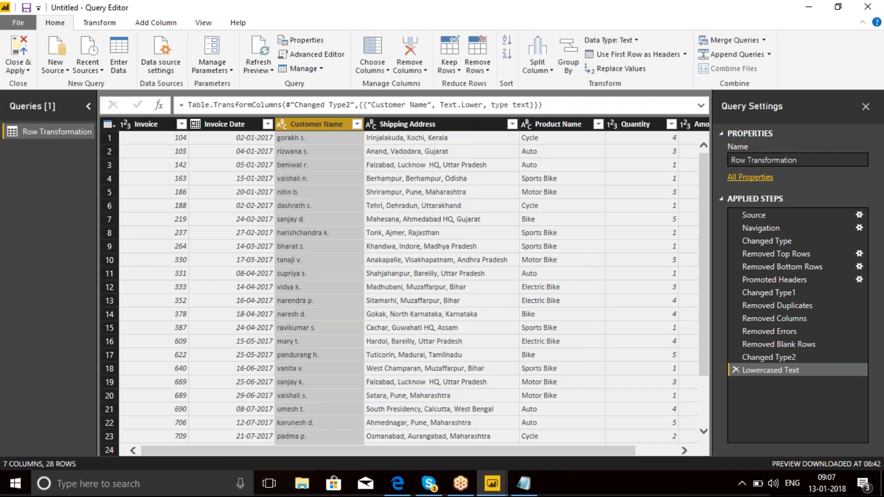
Start a custom column whose formula references the Customer Name column.
click(152, 25)
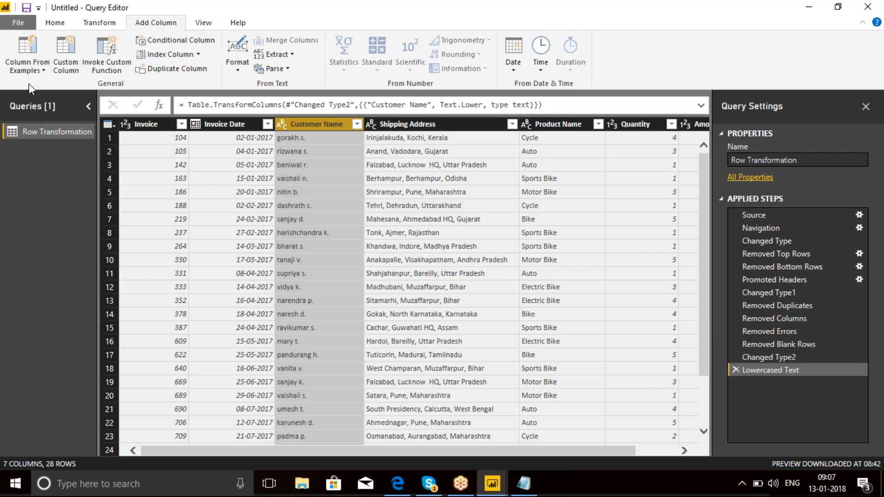
click(66, 63)
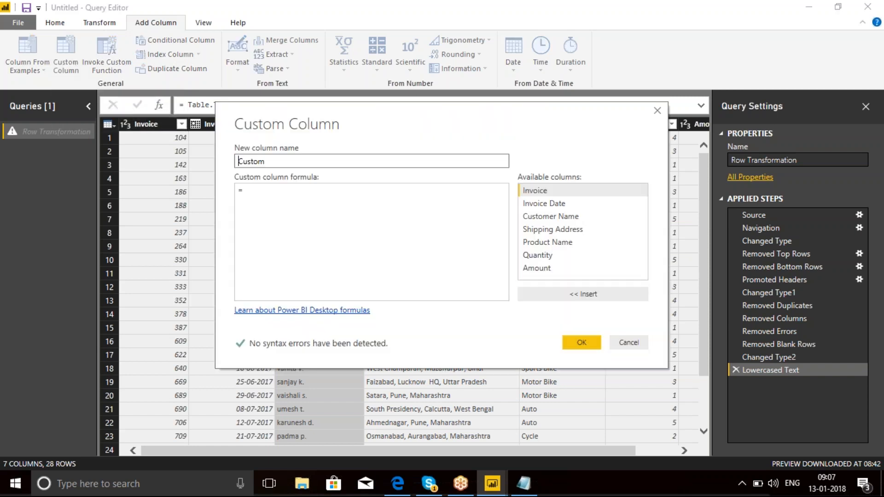
click(343, 187)
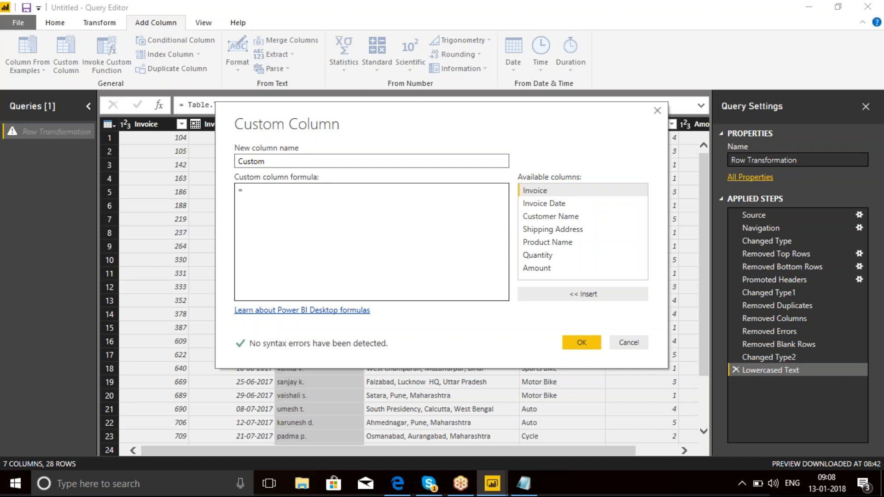
click(330, 200)
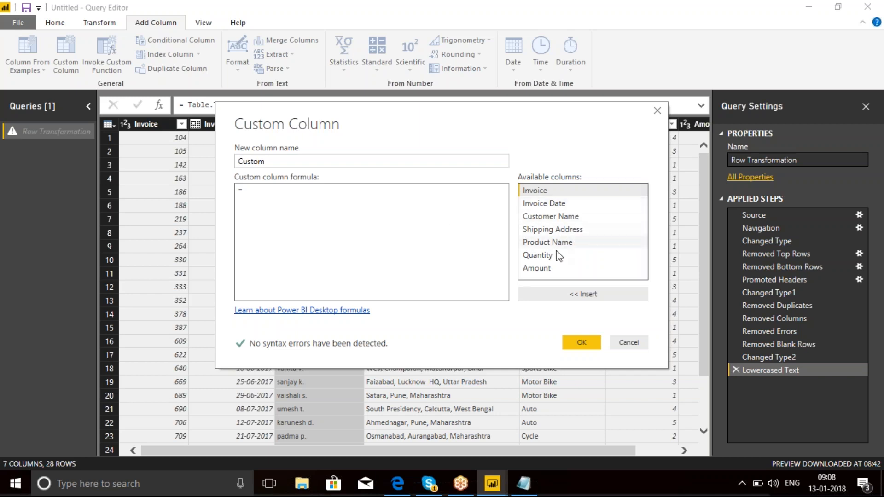
click(558, 217)
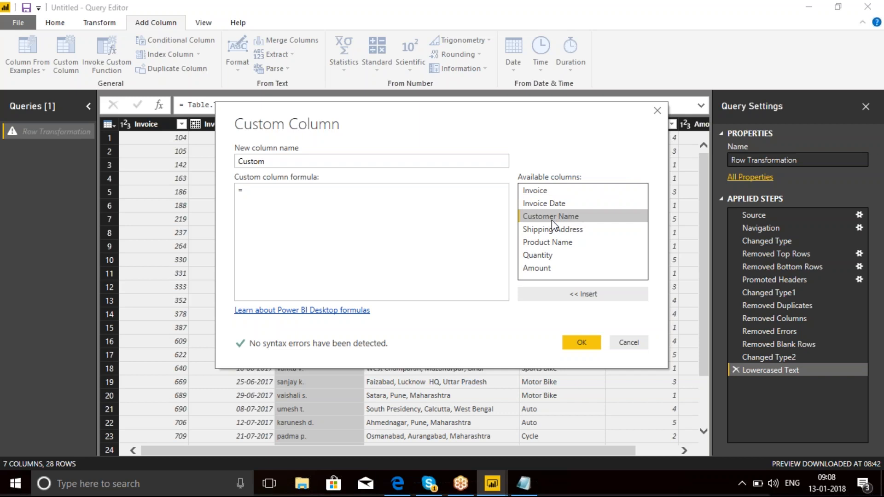
double_click(552, 220)
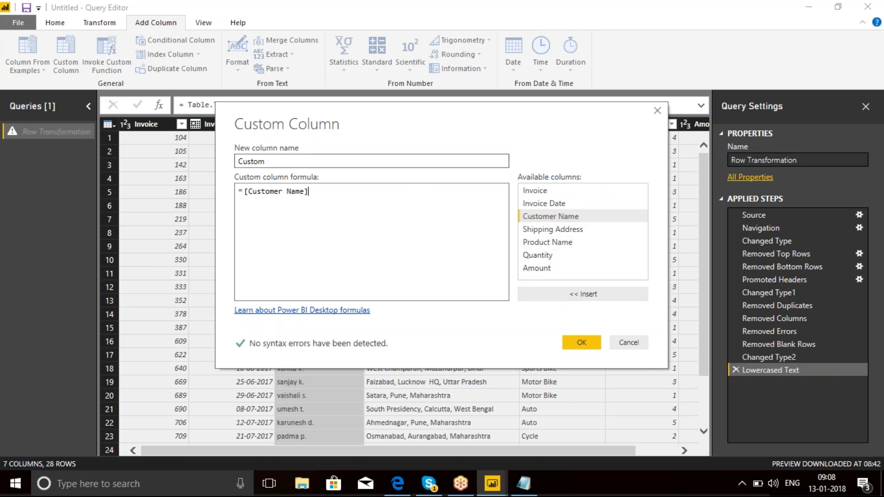
Name the custom column "Customername" and add it to the query.
click(309, 162)
key(BackSpace)
key(BackSpace)
key(BackSpace)
key(BackSpace)
key(BackSpace)
key(BackSpace)
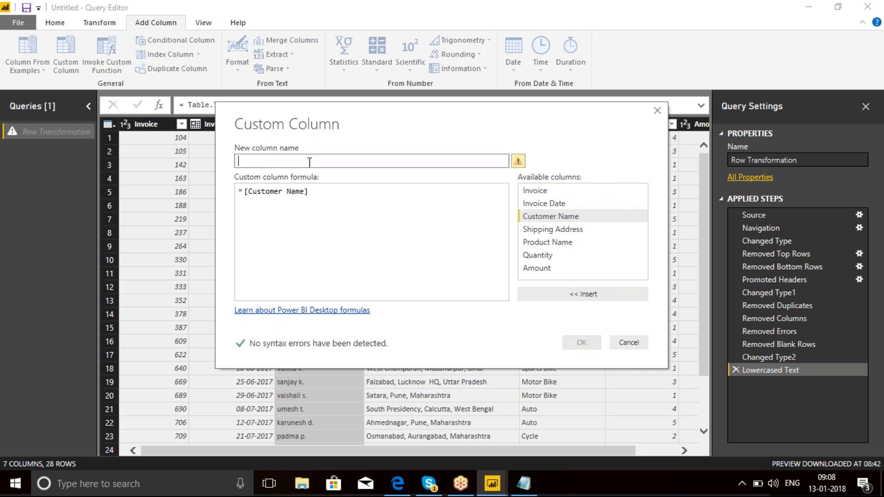
text(C)
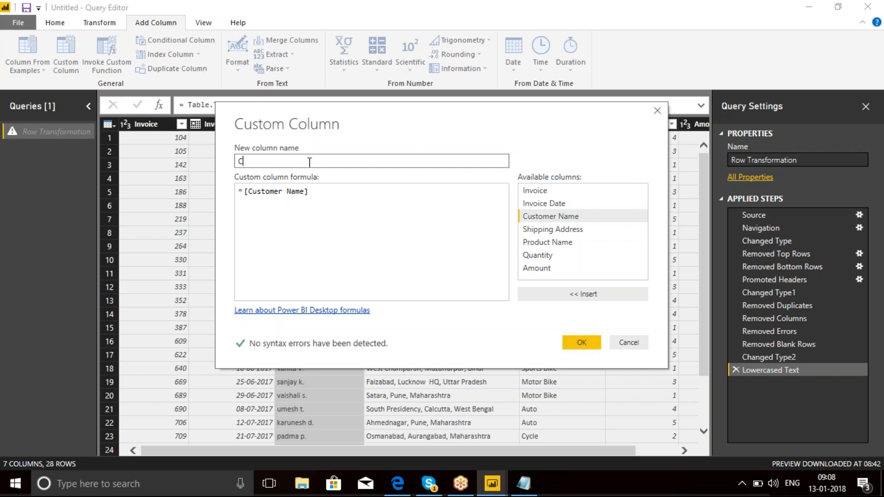
text(ustomername)
click(581, 343)
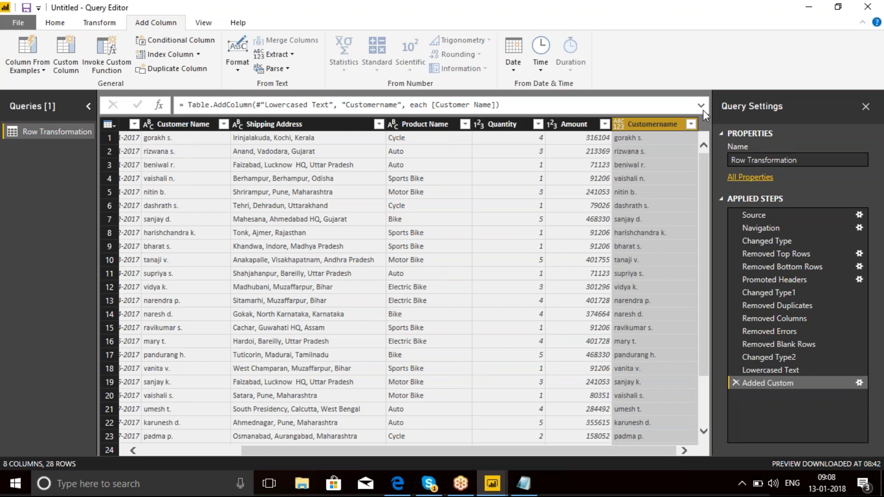
right_click(647, 123)
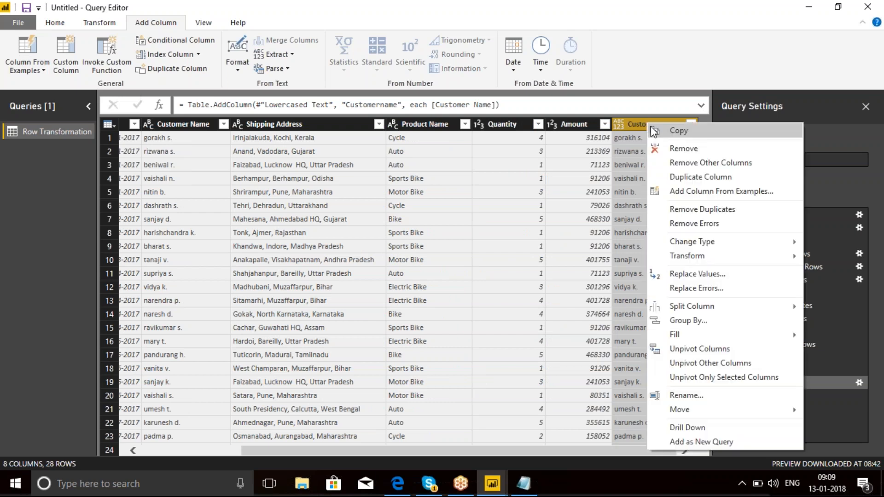
click(705, 193)
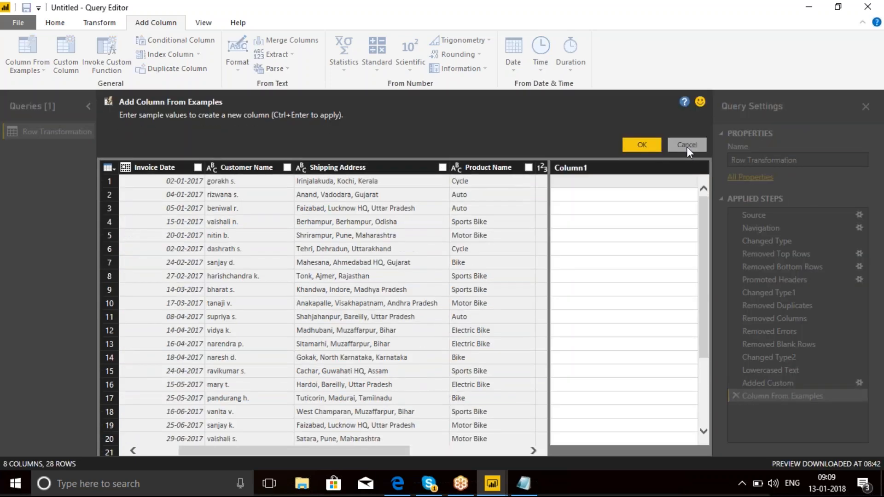
click(687, 145)
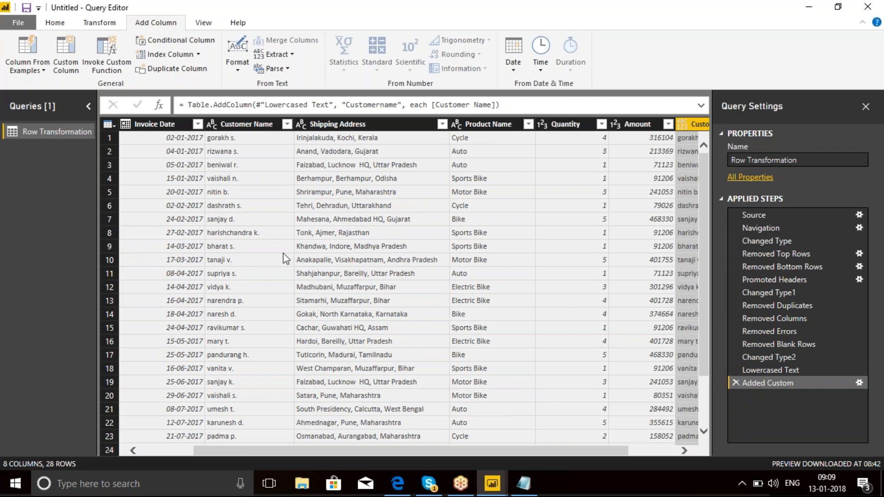
Transform the text of the original Customer Name column to uppercase.
drag(386, 452, 211, 440)
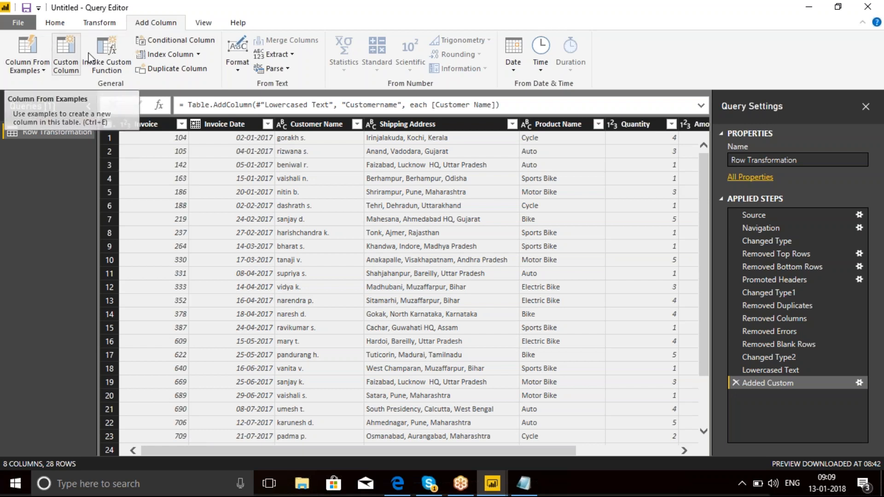
click(98, 24)
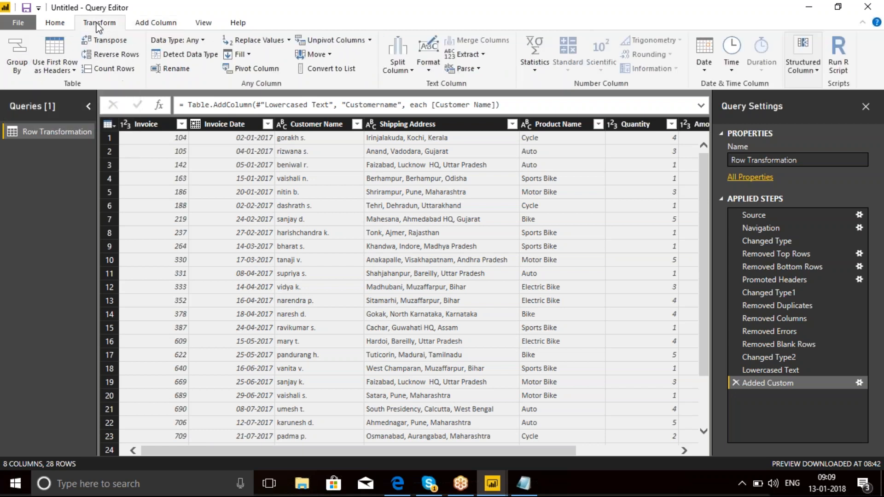
click(332, 122)
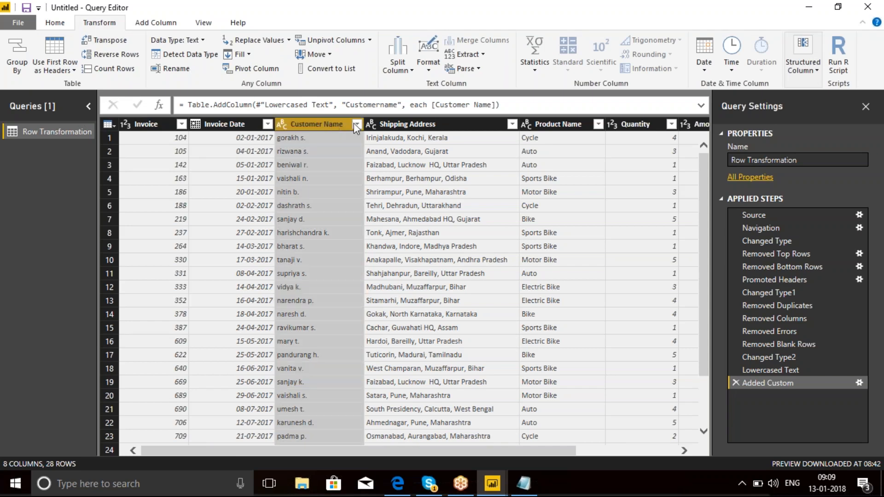
right_click(329, 123)
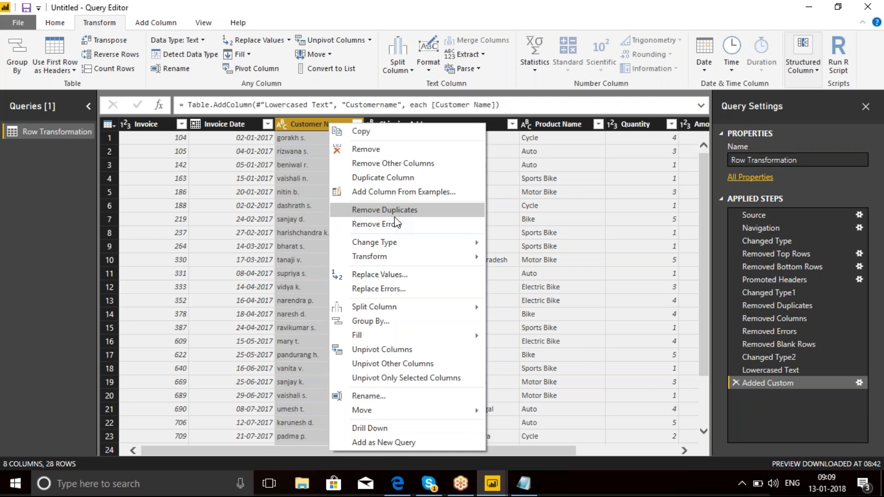
mouse_move(395, 260)
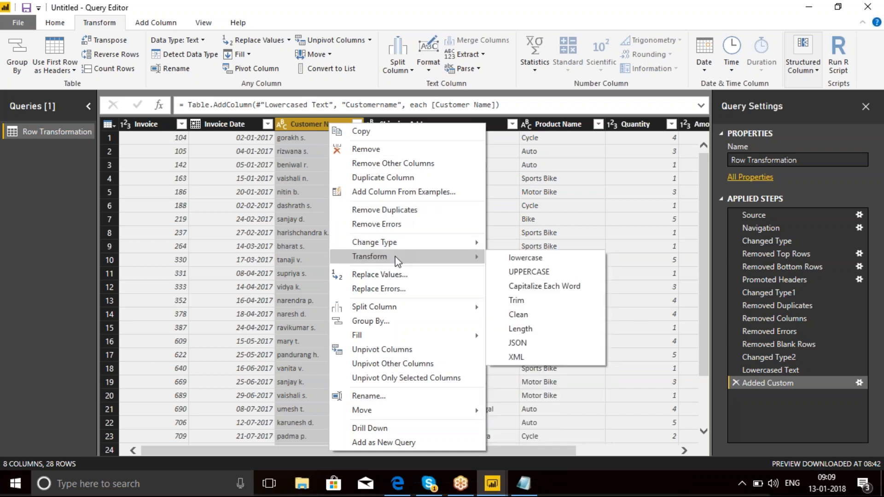
click(528, 272)
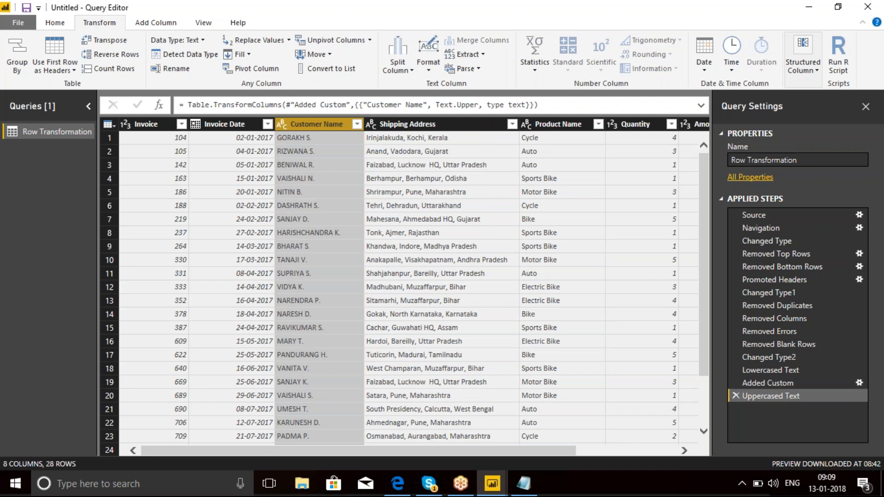
Transform the Customer Name column into the text length of each name.
right_click(305, 125)
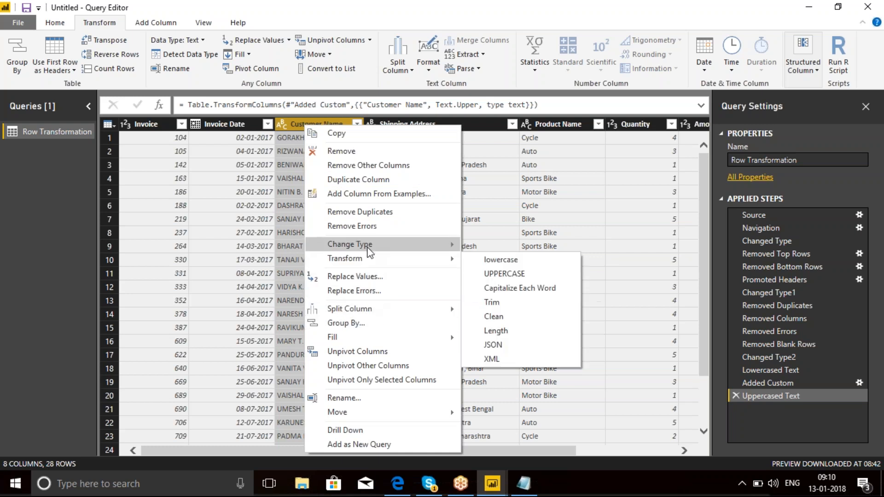
mouse_move(370, 265)
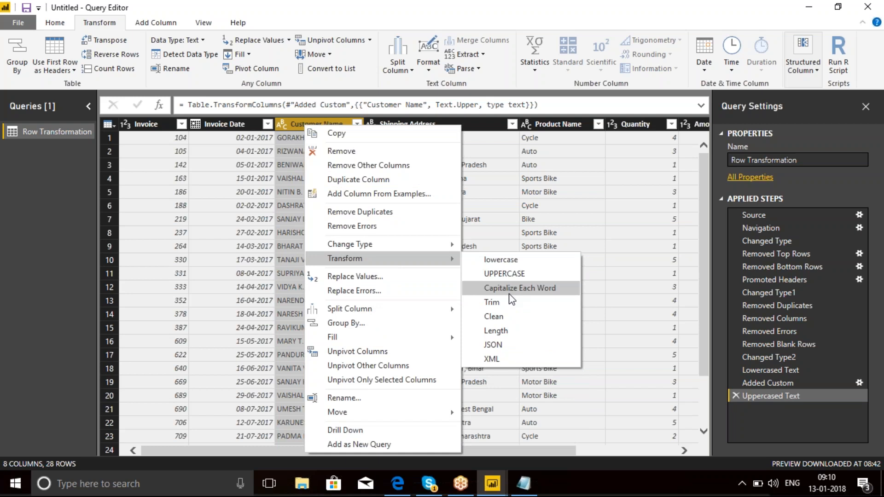
click(504, 335)
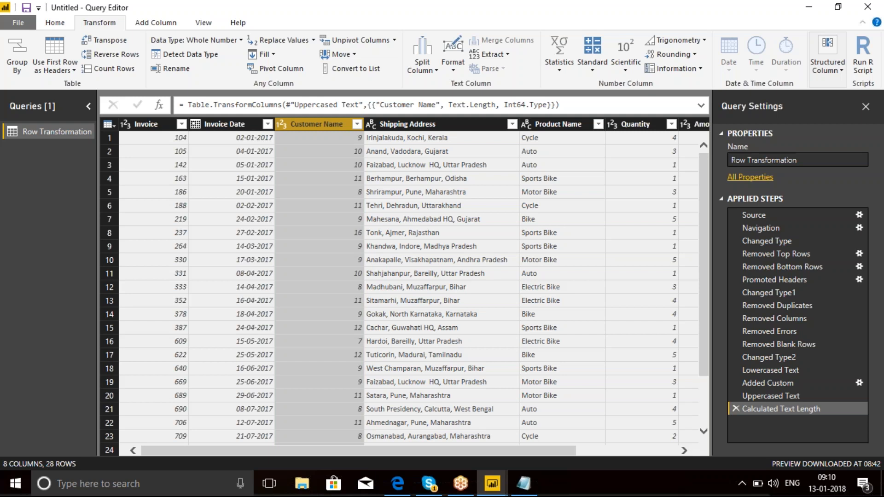
Delete the Calculated Text Length step and bring up the Customer Name column's text transform options again.
right_click(311, 127)
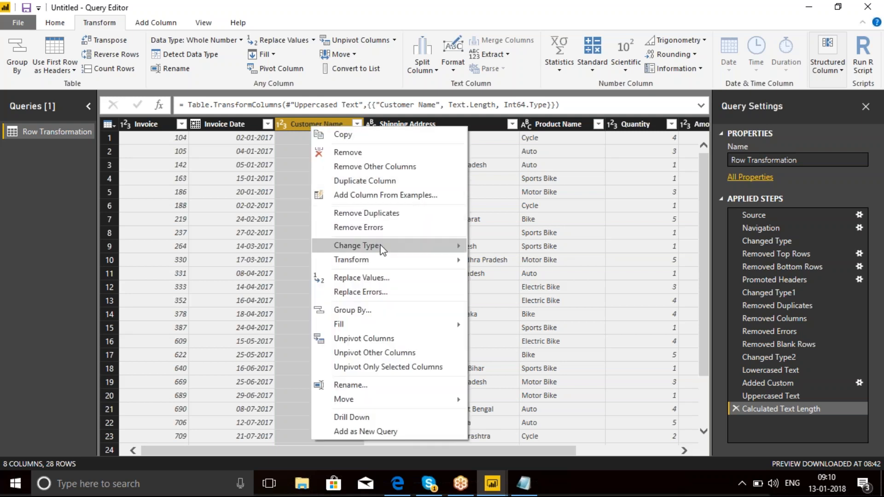
mouse_move(380, 249)
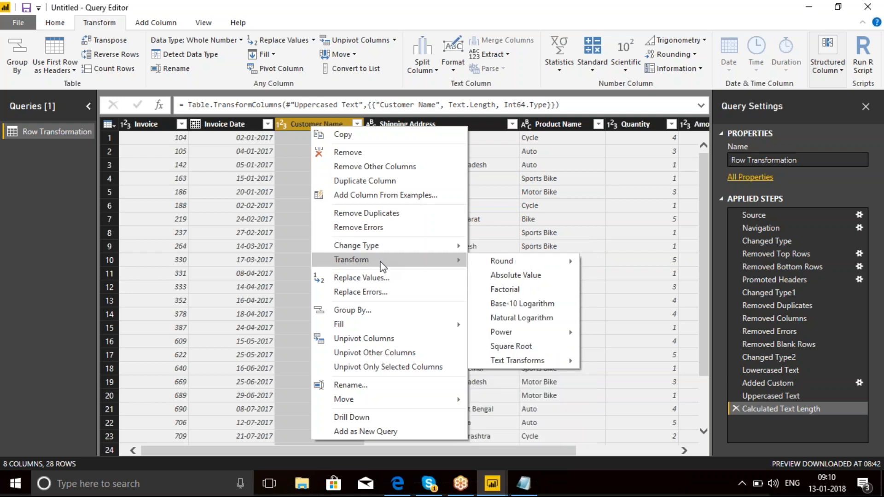
click(736, 408)
click(735, 407)
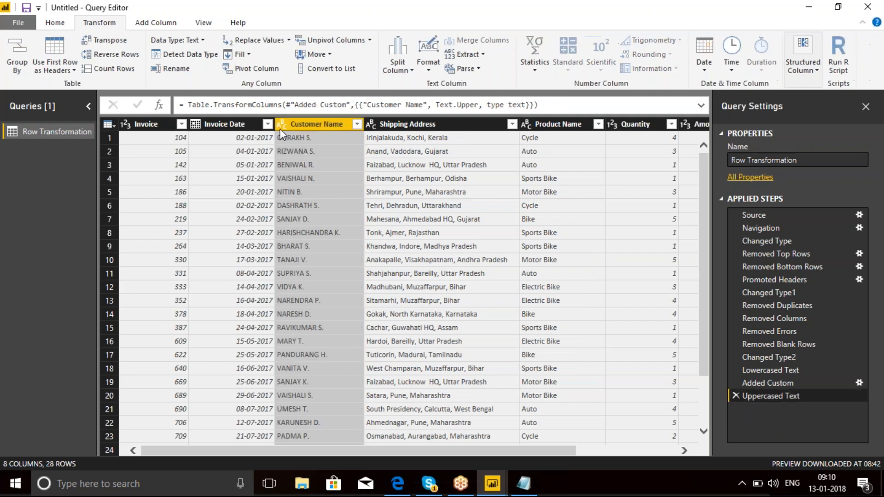
right_click(305, 123)
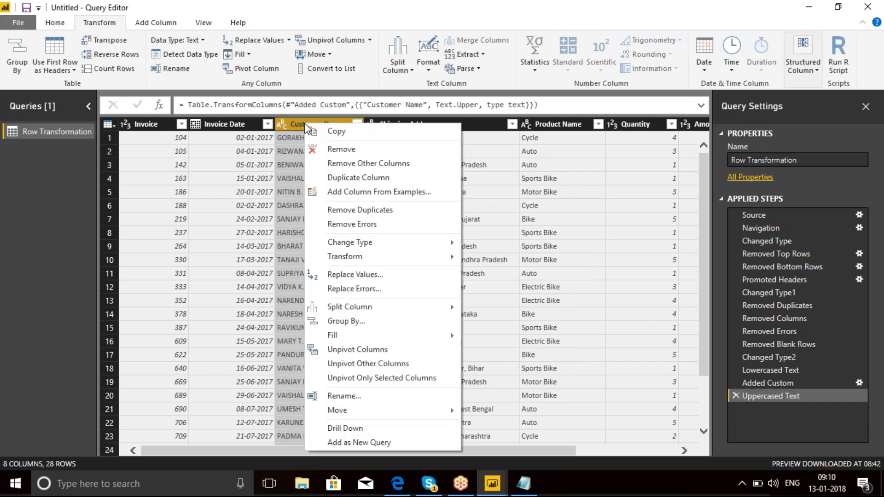
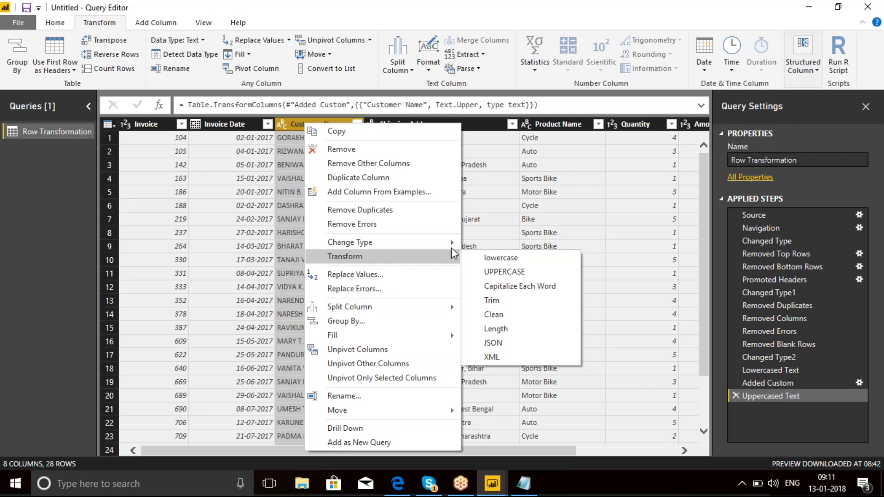
Switch to the Notepad notes and add the lines "text" and "date" below the built-in transform functions line.
click(524, 483)
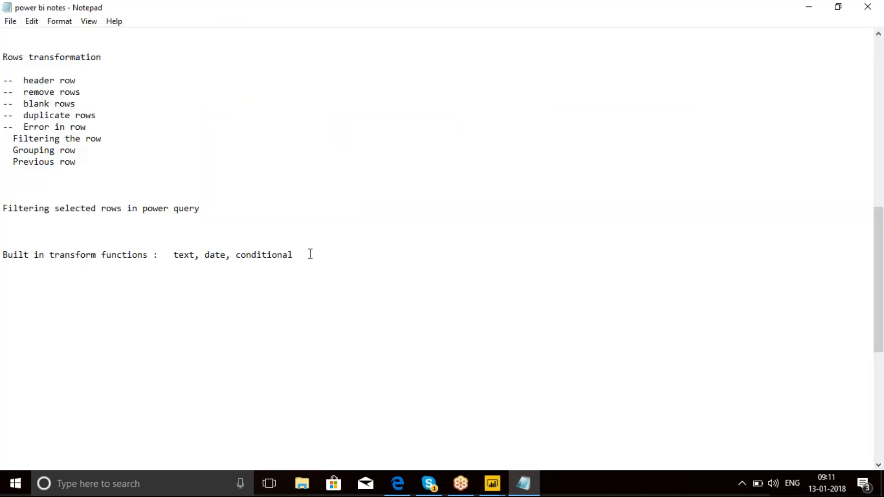
key(Return)
key(Return)
text(text)
key(Return)
text(date)
key(Return)
key(Return)
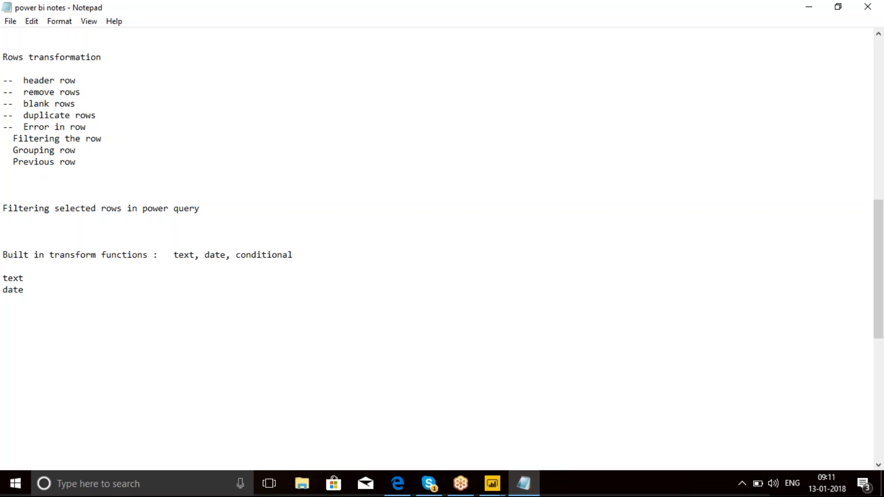
Switch back to the Query Editor and remove all columns except Invoice Date.
click(493, 484)
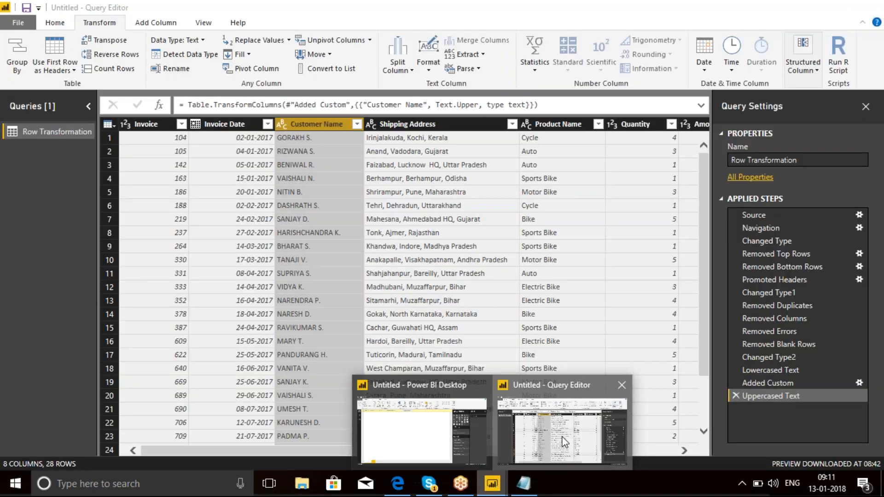
click(565, 442)
click(233, 126)
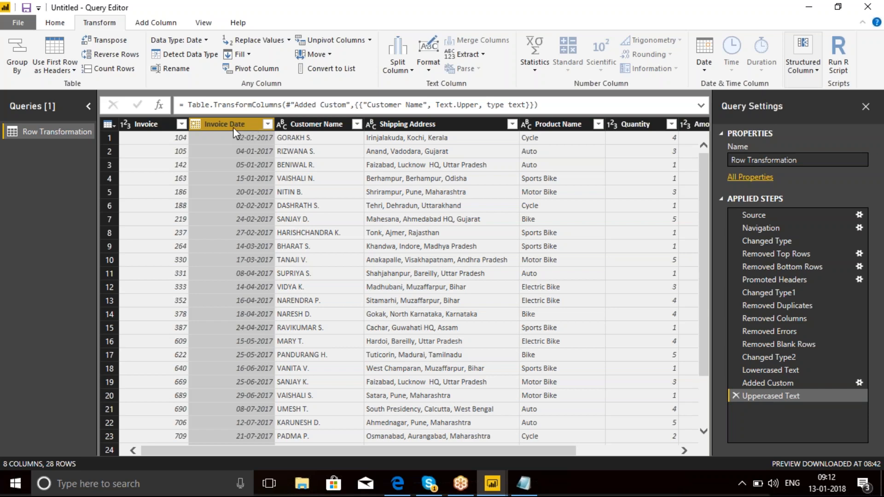
right_click(232, 123)
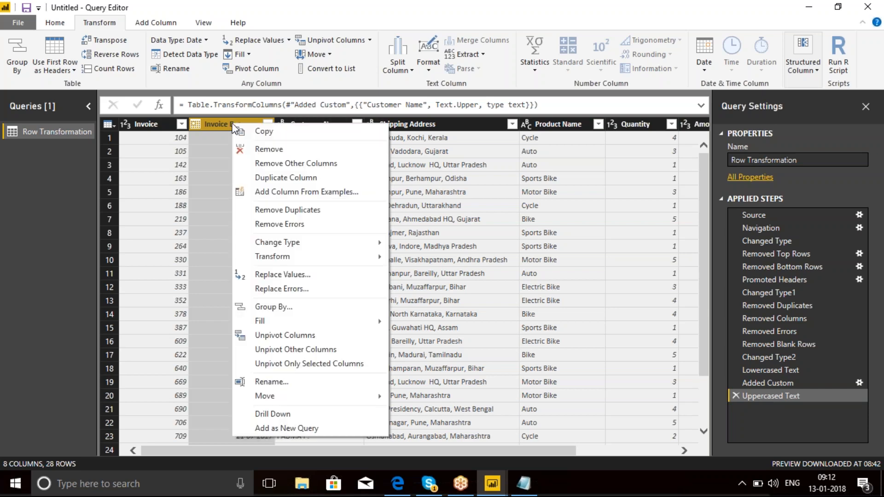
click(293, 165)
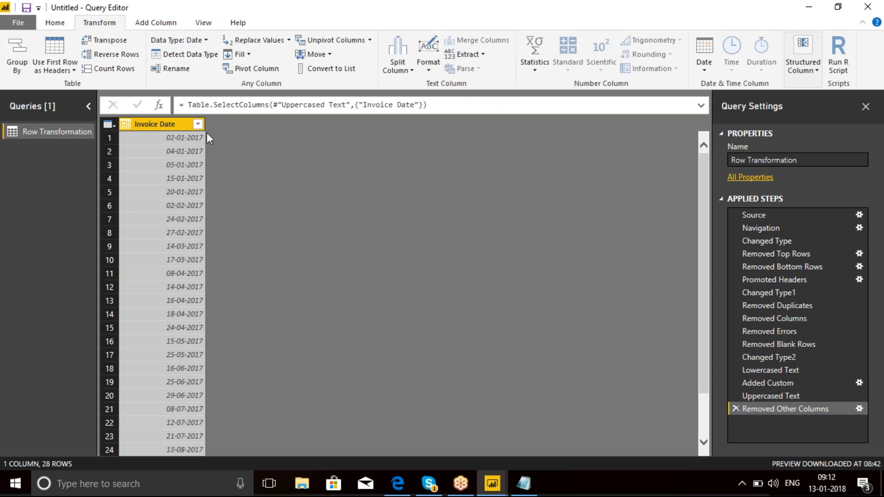
right_click(165, 121)
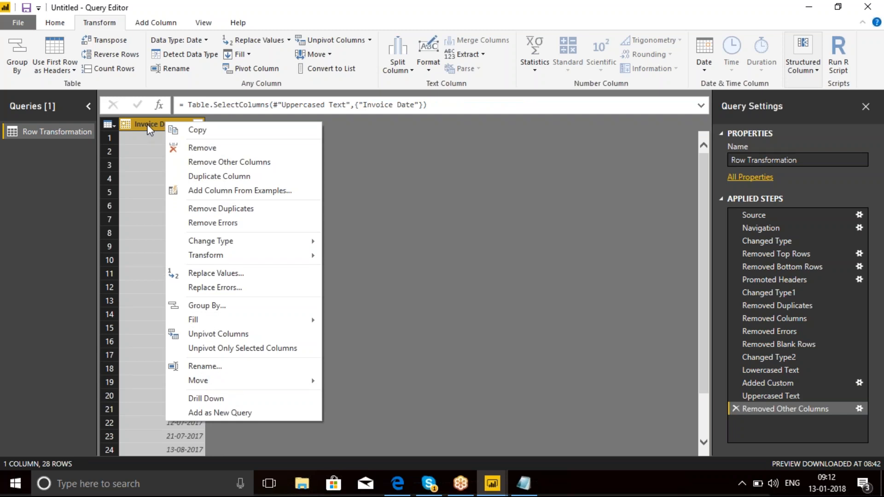
click(218, 191)
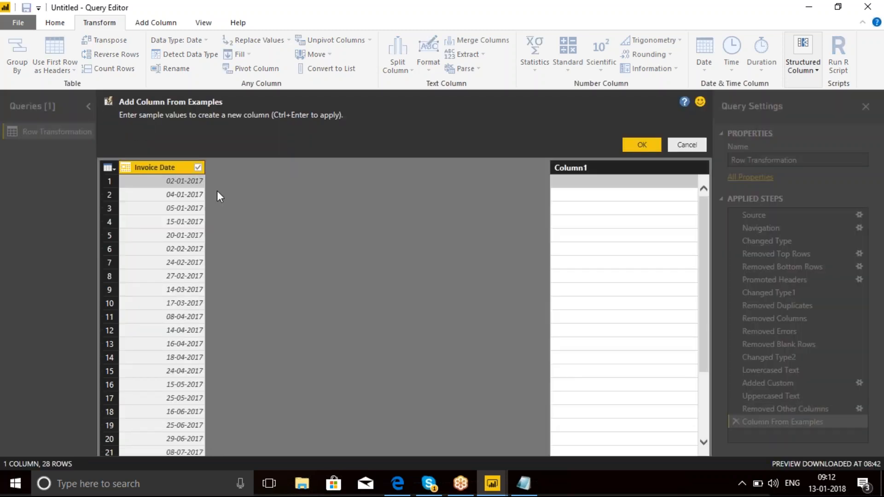
click(656, 146)
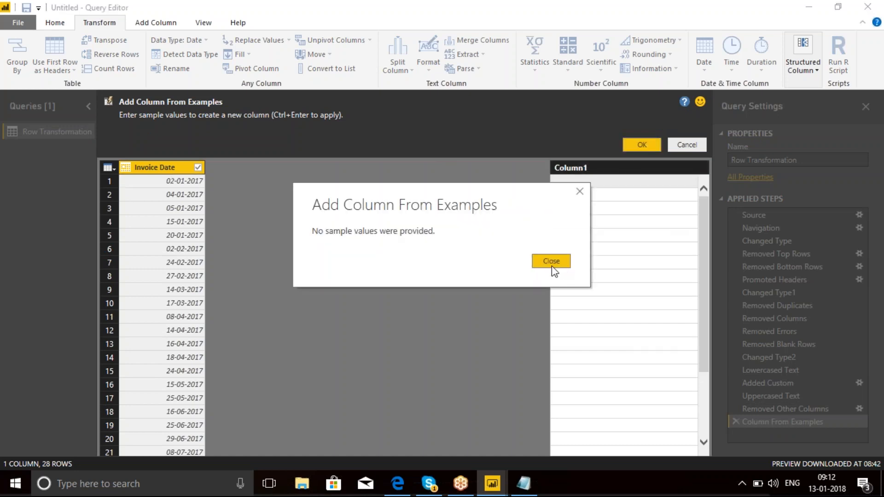
click(551, 261)
click(686, 145)
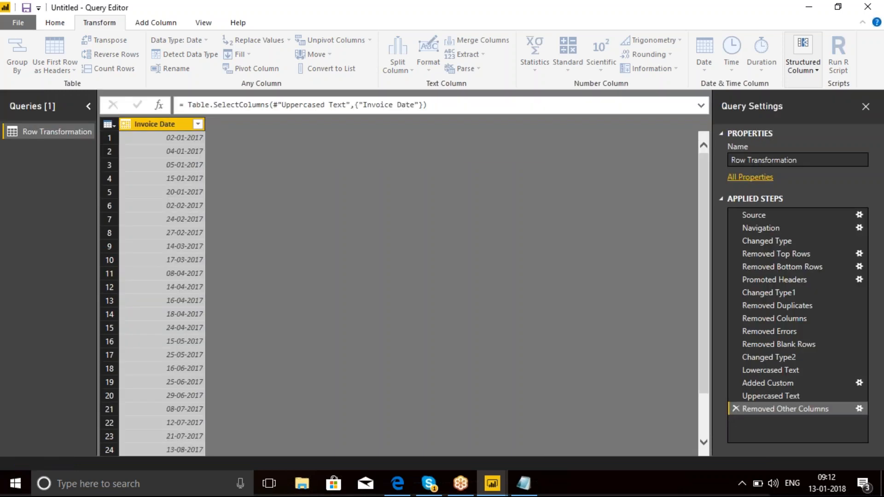
Add a new column containing the year of each Invoice Date.
click(160, 23)
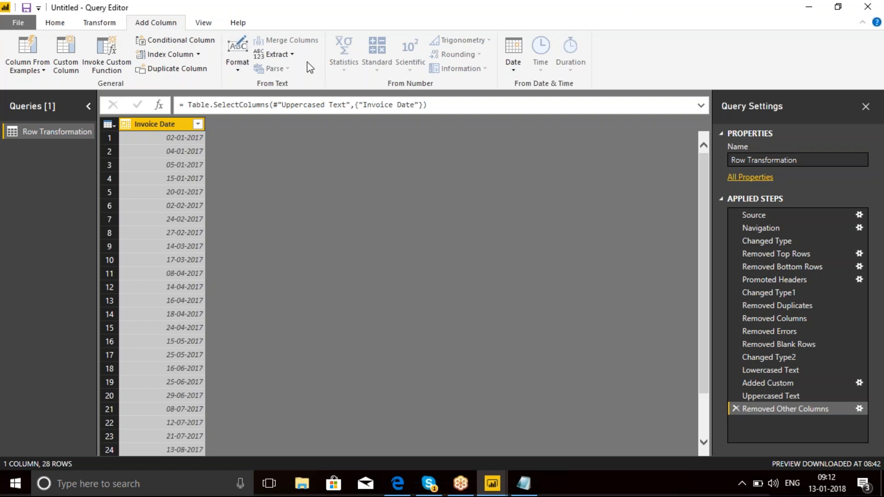
click(512, 70)
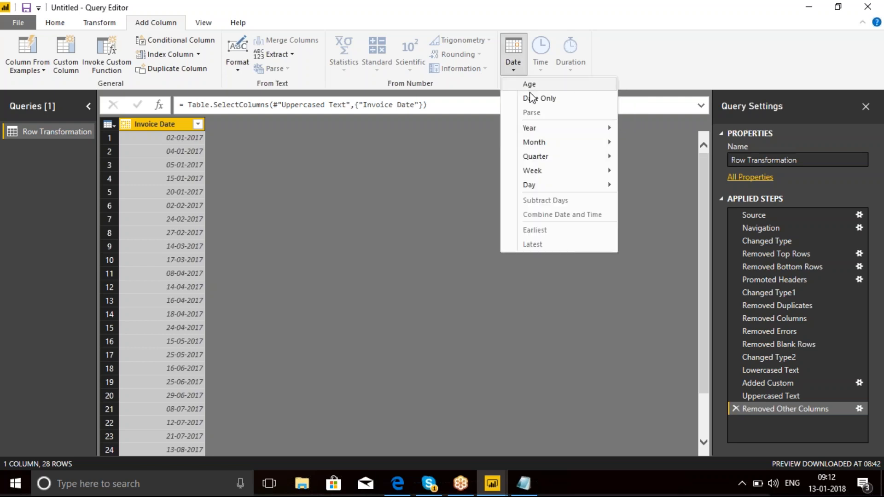
mouse_move(551, 134)
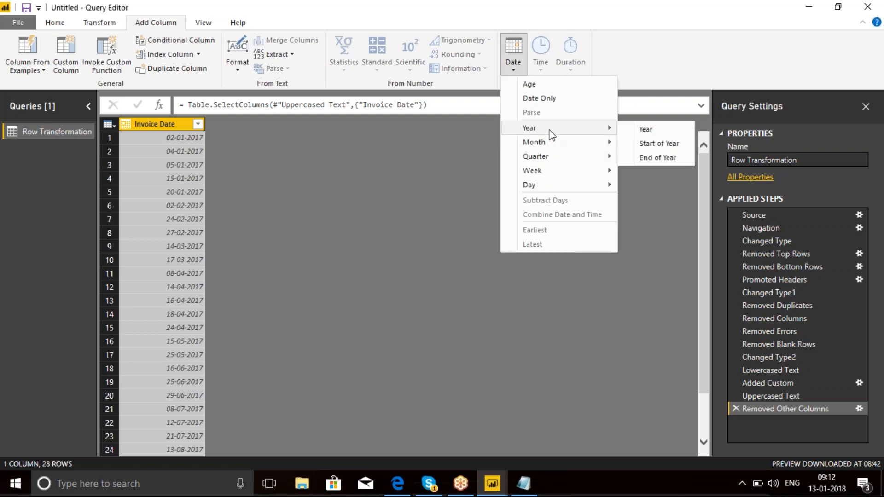
click(646, 130)
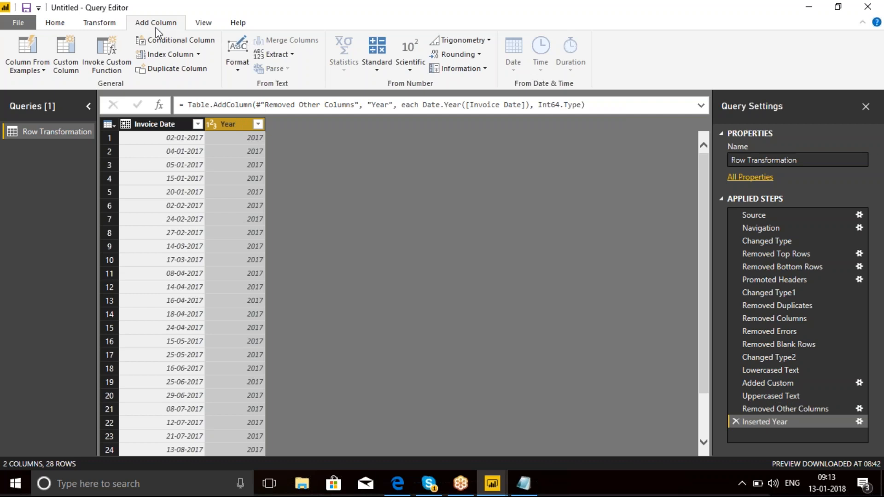
Add a Start of Year date column based on the Invoice Date column.
click(91, 26)
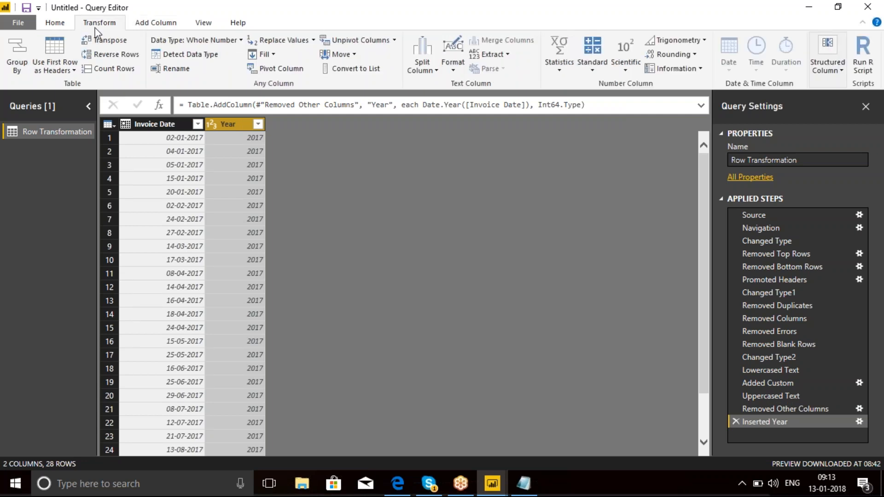
click(161, 28)
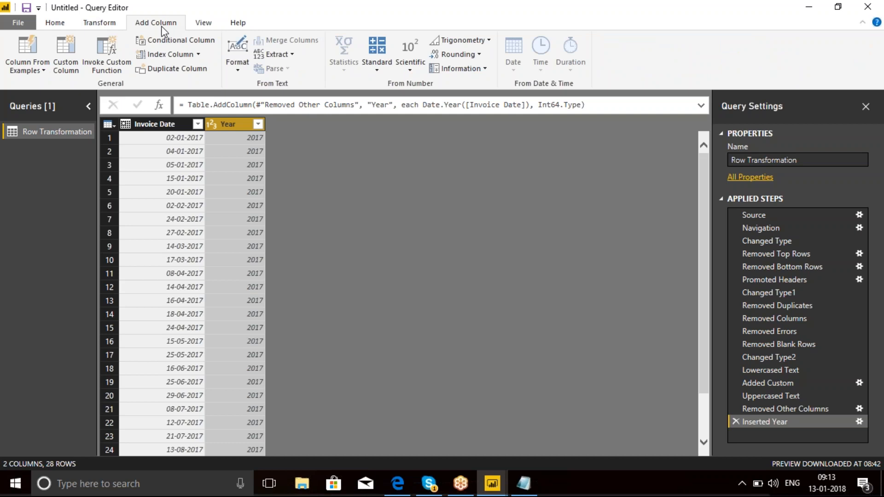
click(168, 124)
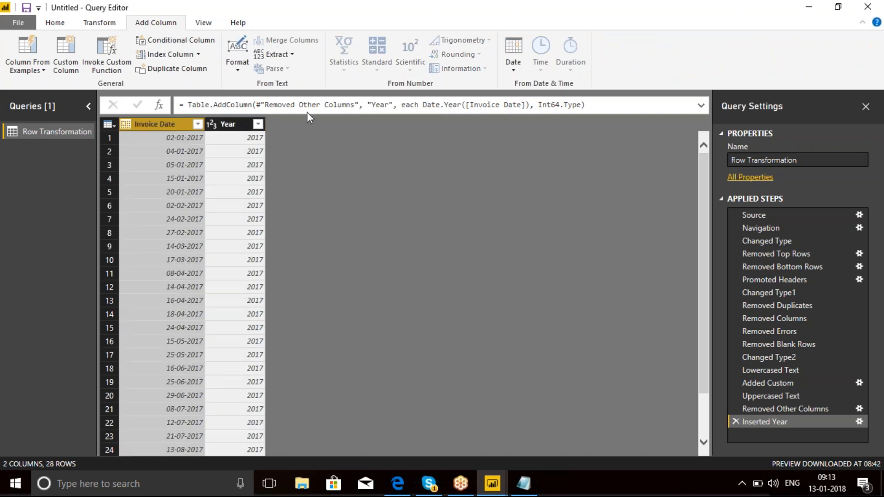
click(513, 72)
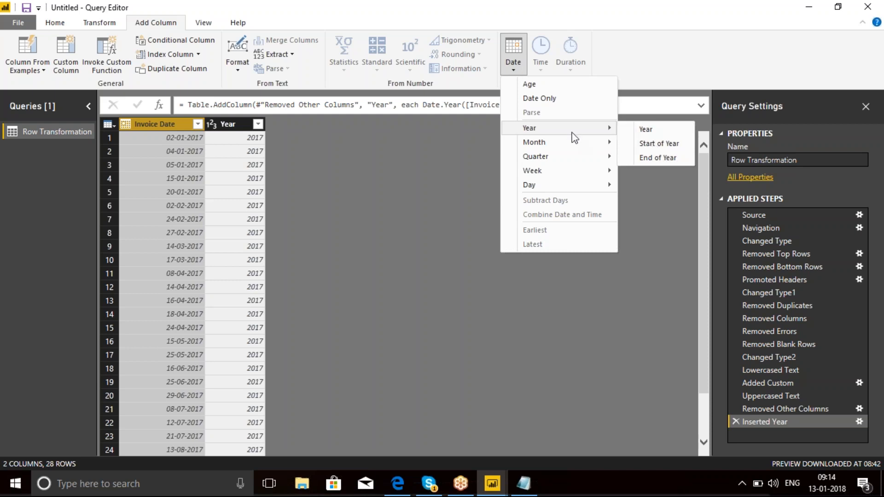
click(661, 146)
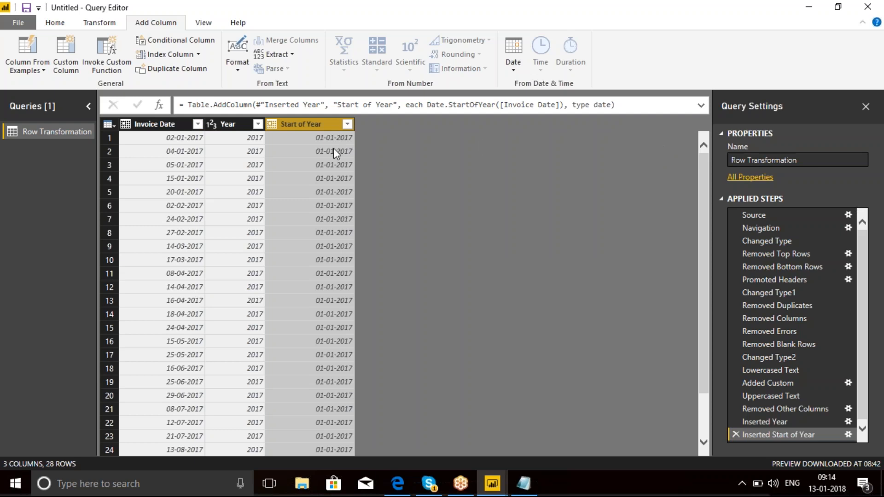
Add two columns based on Invoice Date: the name of the month and the month number.
click(169, 125)
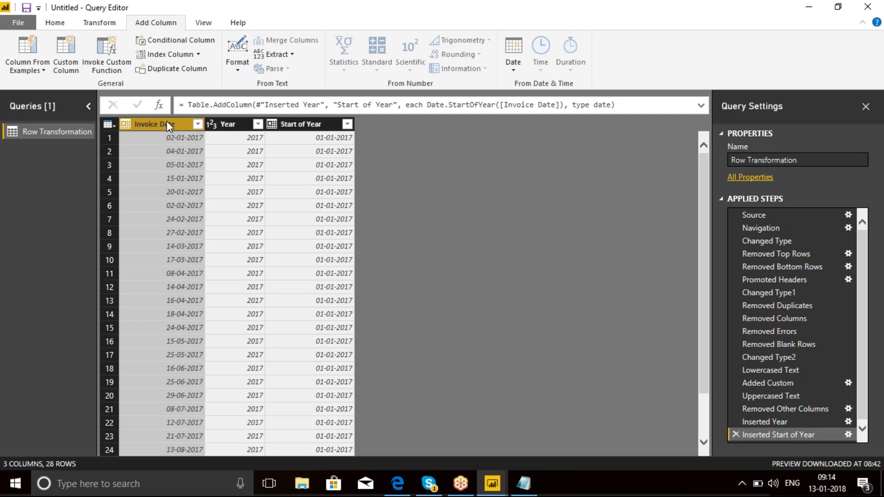
click(516, 68)
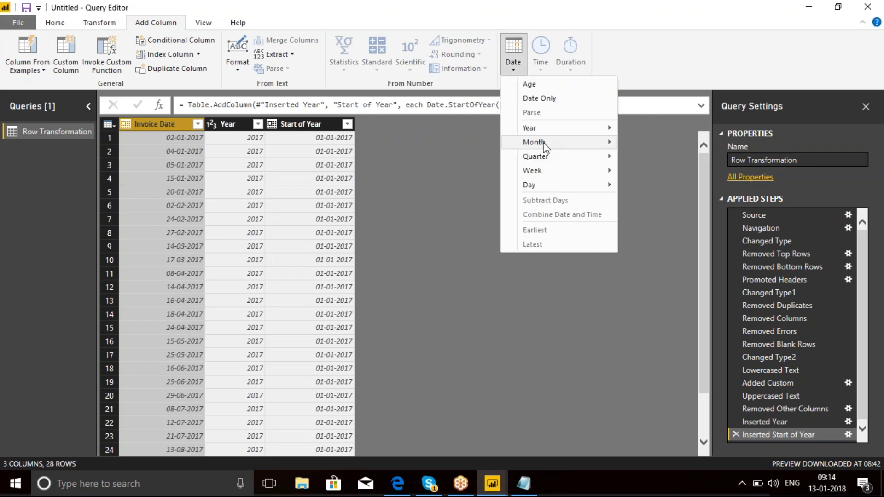
mouse_move(543, 143)
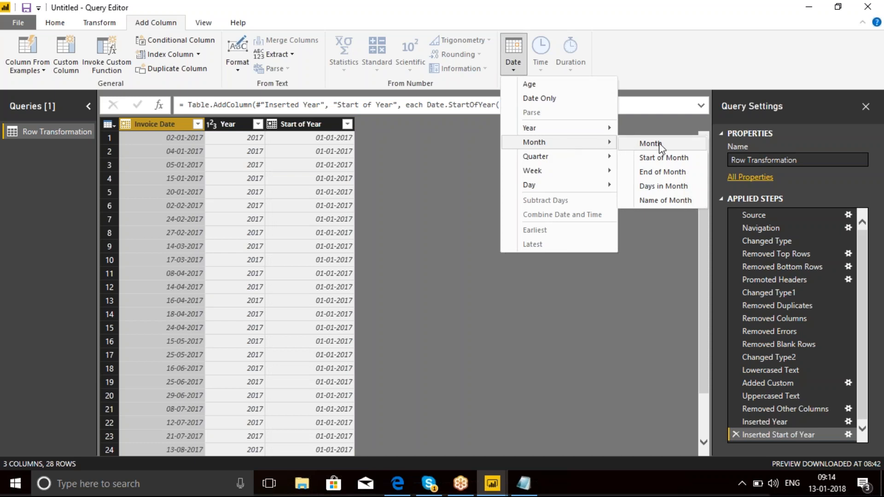
click(653, 201)
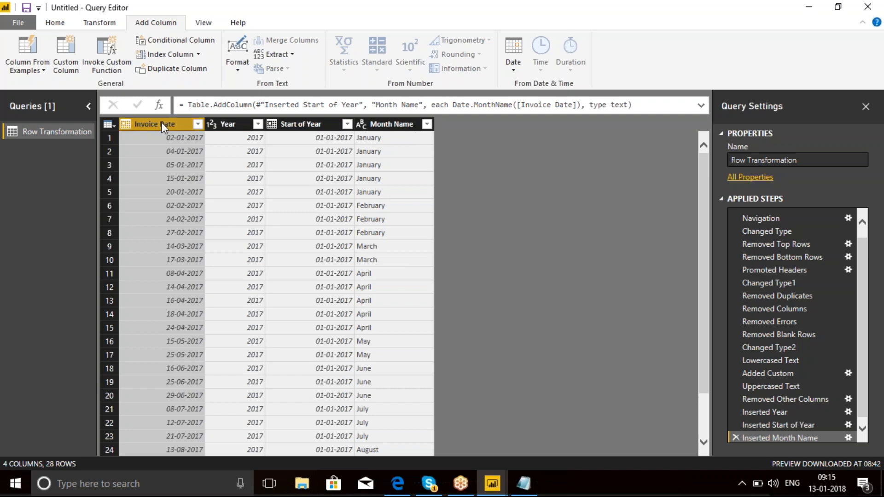
click(515, 69)
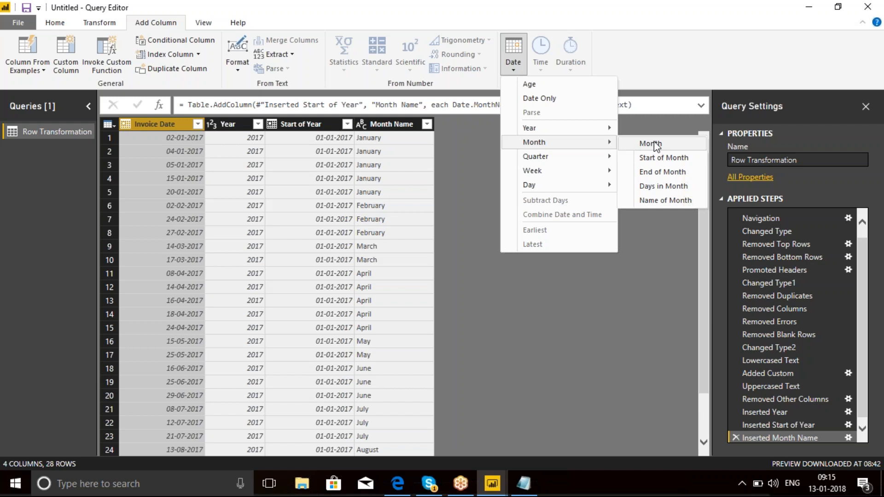
click(655, 144)
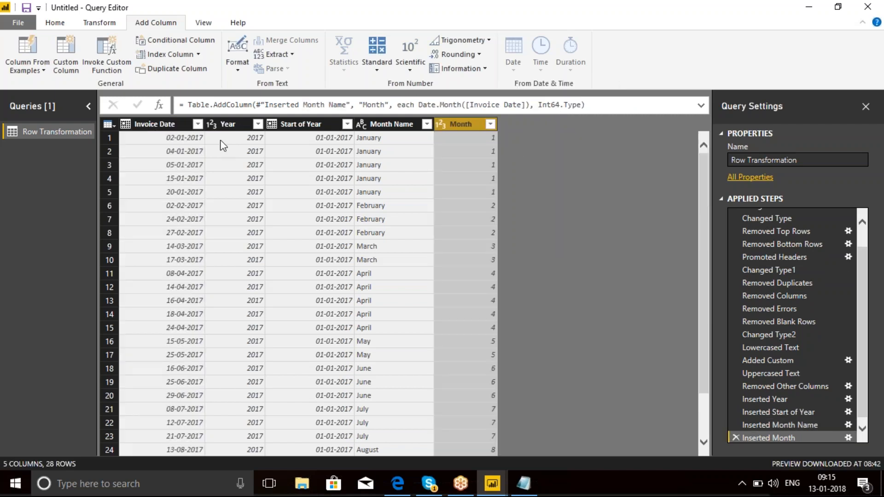
Add a Start of Month date column based on the Invoice Date column.
click(162, 130)
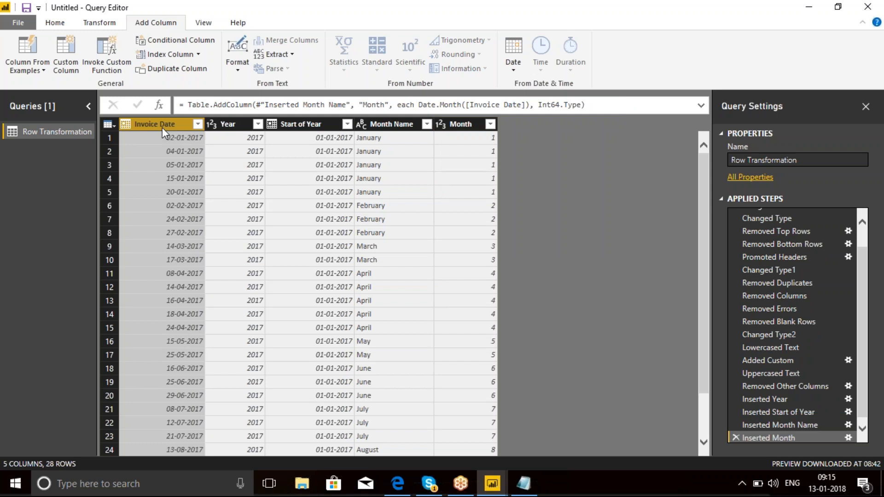
click(513, 70)
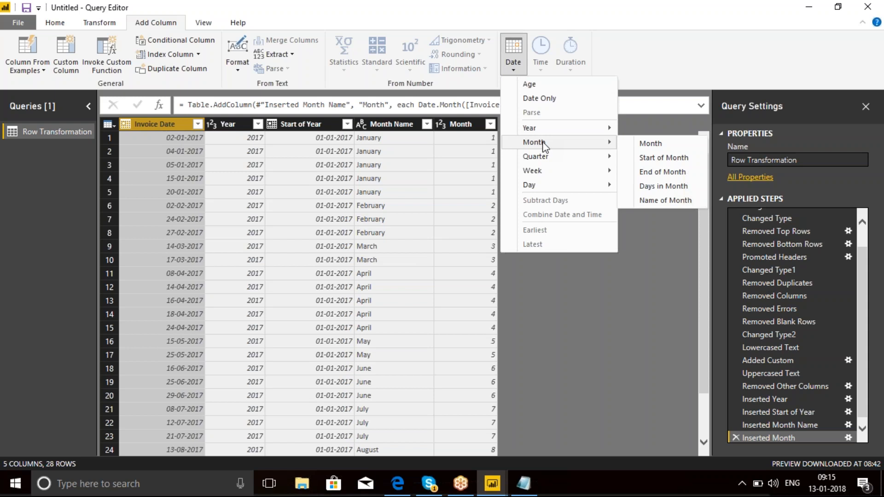
click(670, 159)
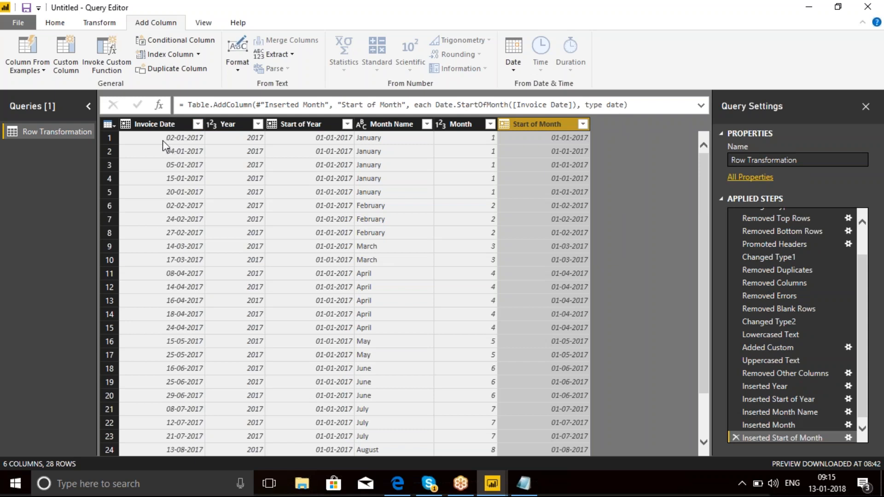
Add a second Start of Year date column based on the Invoice Date column.
click(152, 128)
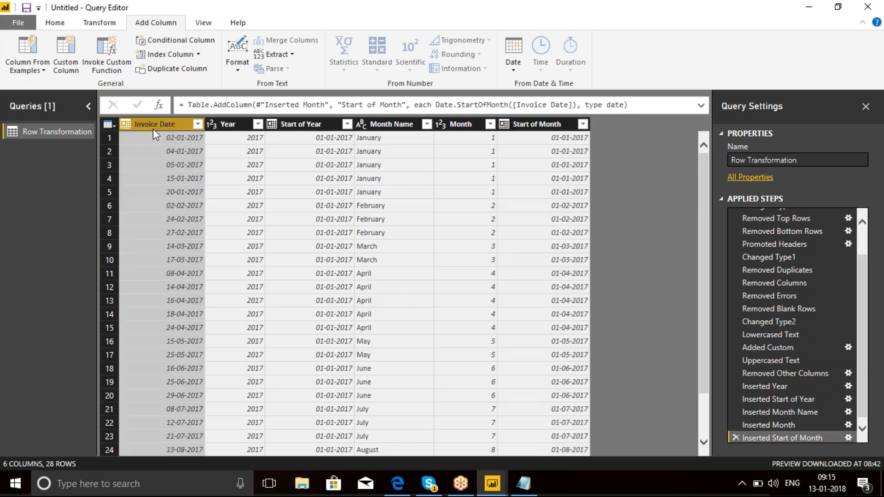
click(513, 73)
mouse_move(559, 132)
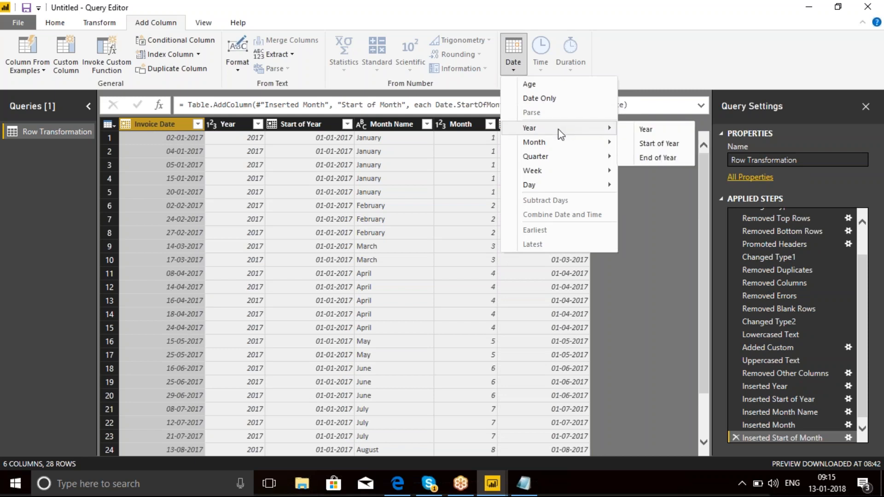
click(659, 144)
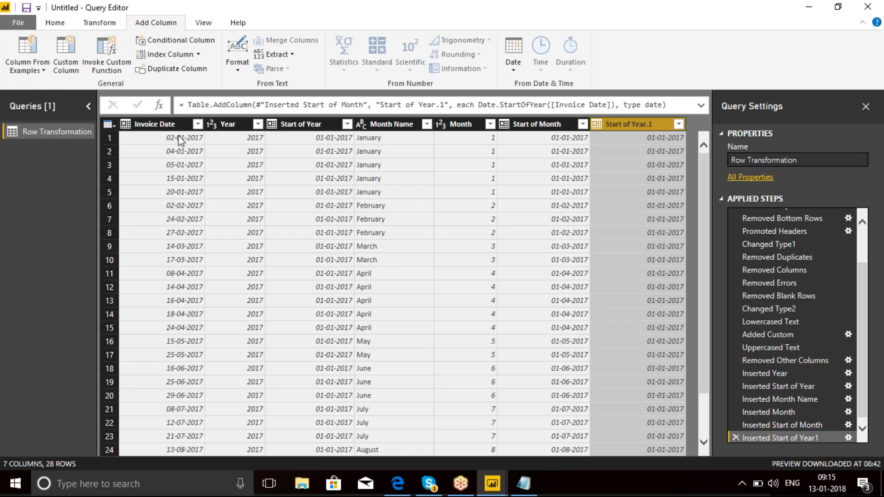
Add an End of Year date column based on the Invoice Date column.
click(152, 125)
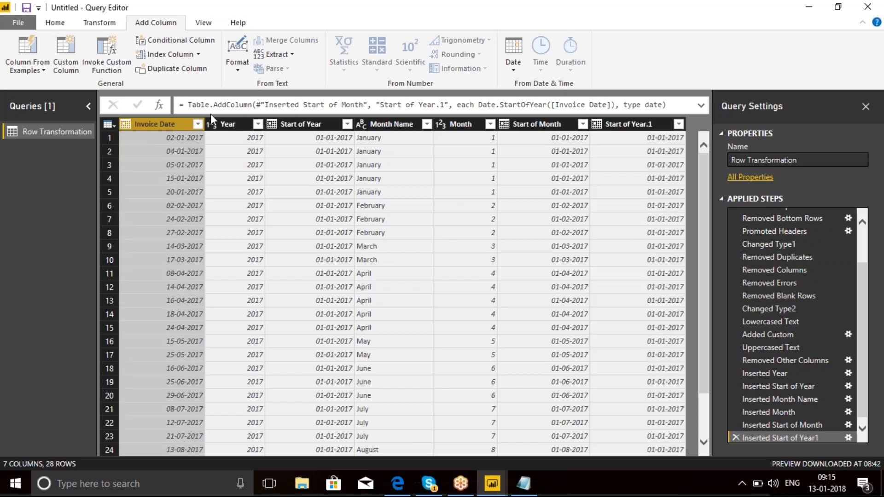
click(513, 69)
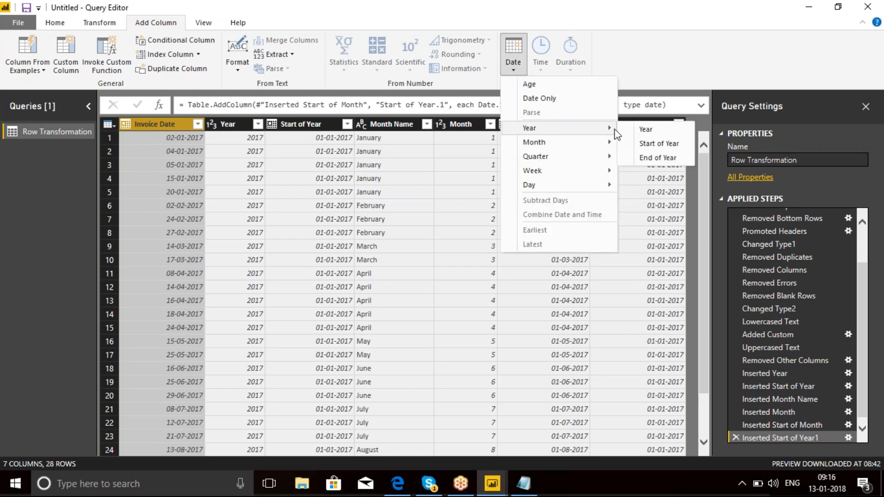
click(648, 159)
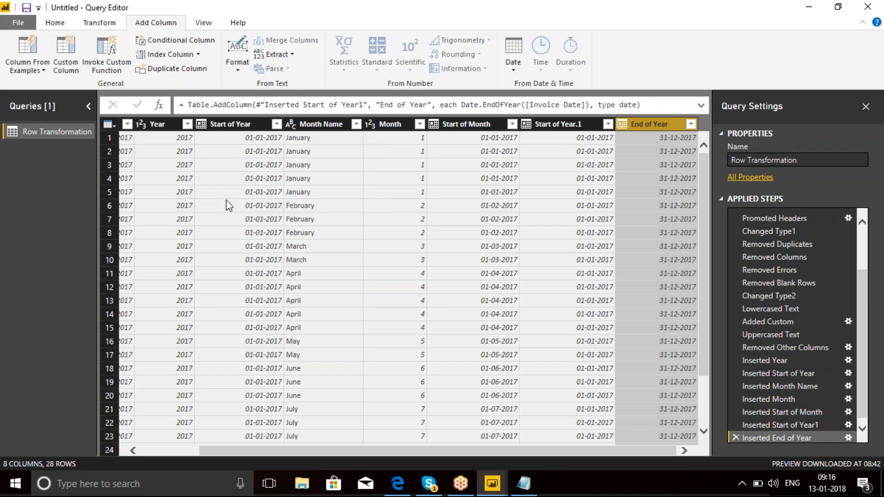
Remove the duplicate Start of Year.1 column from the table.
drag(334, 449, 206, 446)
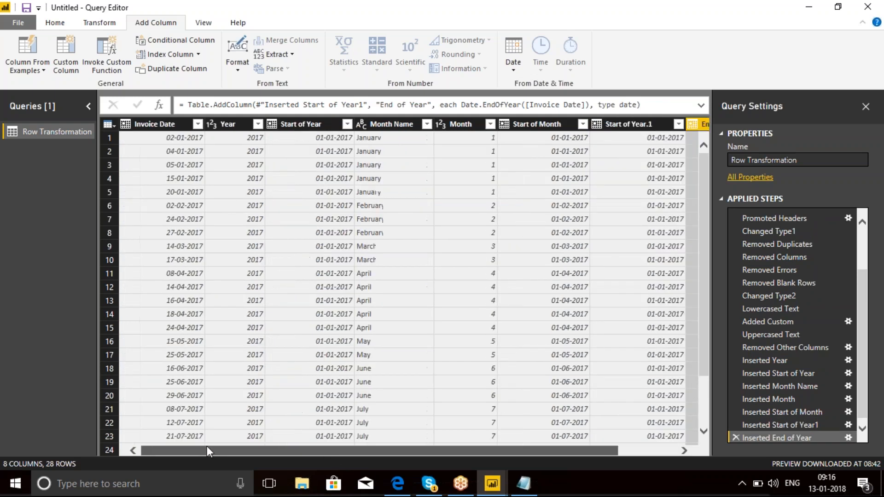
click(621, 124)
right_click(620, 122)
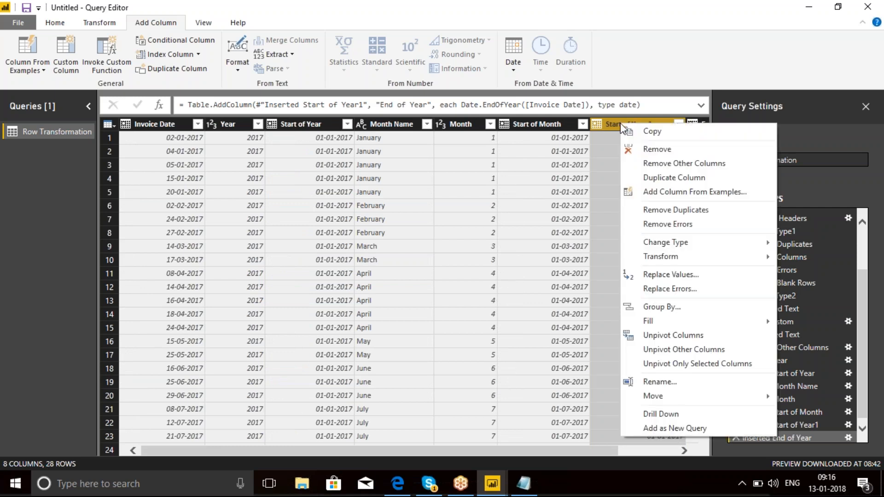
click(655, 150)
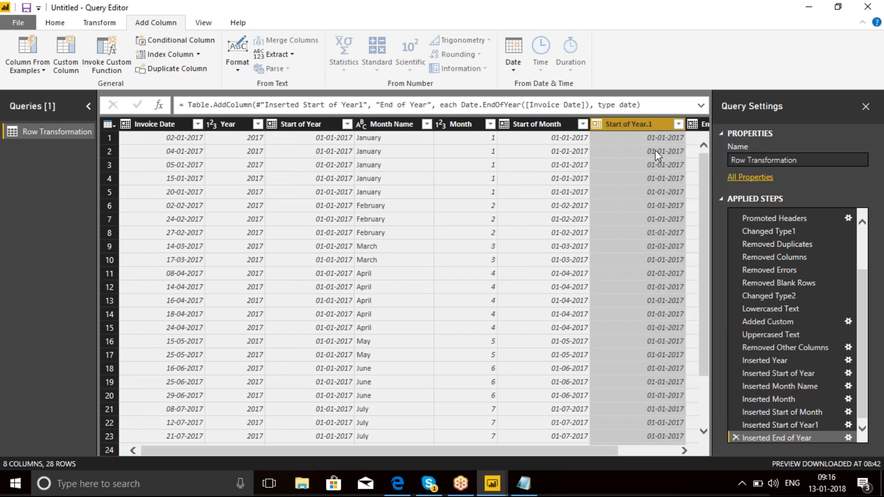
Add a Quarter of Year column based on the Invoice Date column.
click(153, 124)
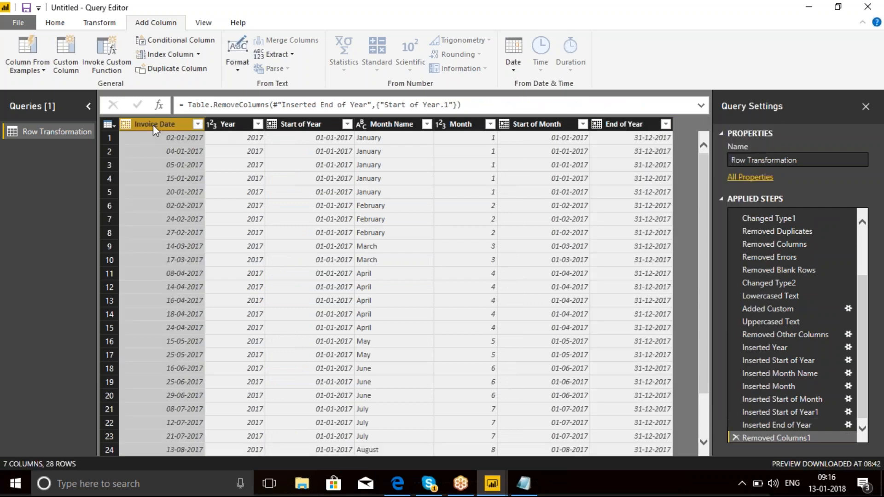
click(514, 71)
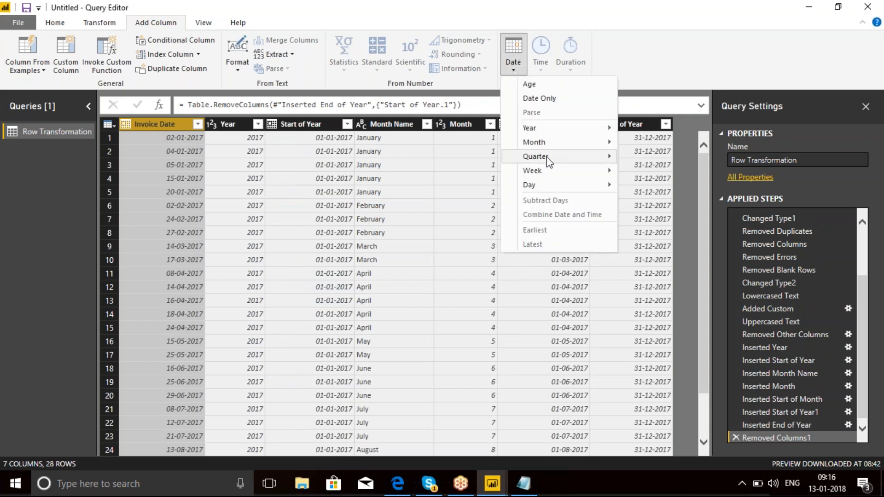
mouse_move(549, 157)
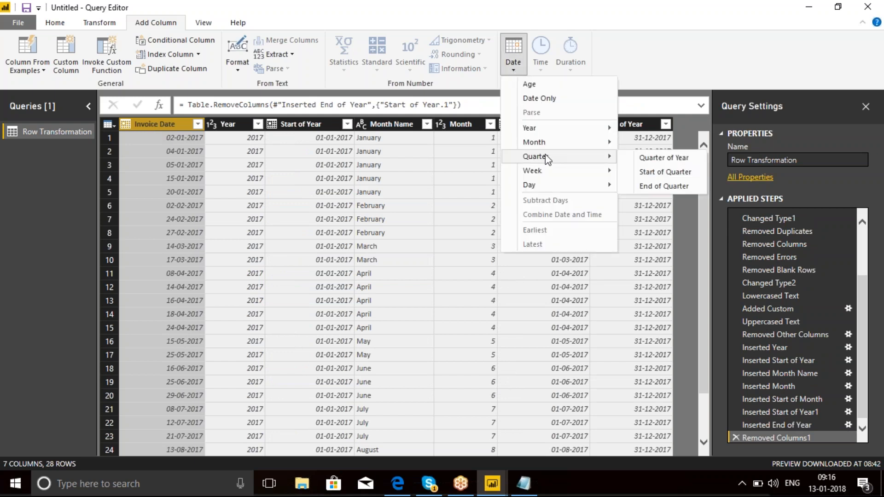
click(665, 158)
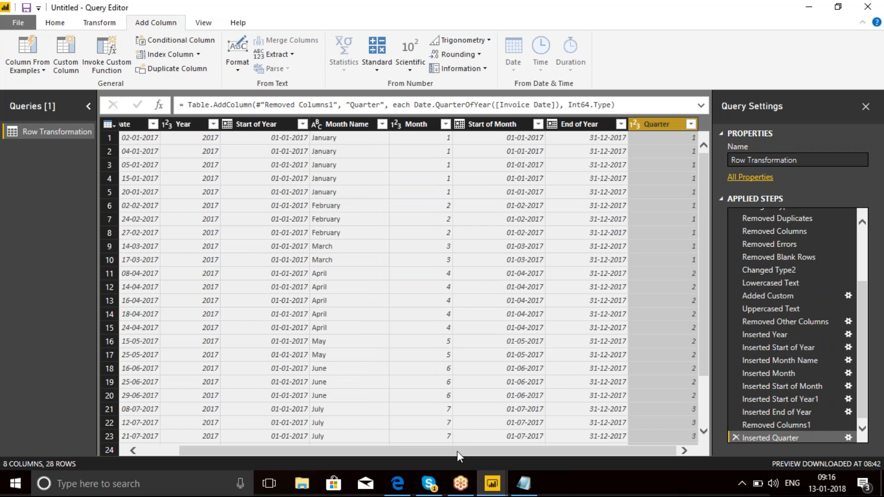
Try transforming the Invoice Date column itself into the year, and delete the resulting Extracted Year applied step.
drag(458, 451, 410, 455)
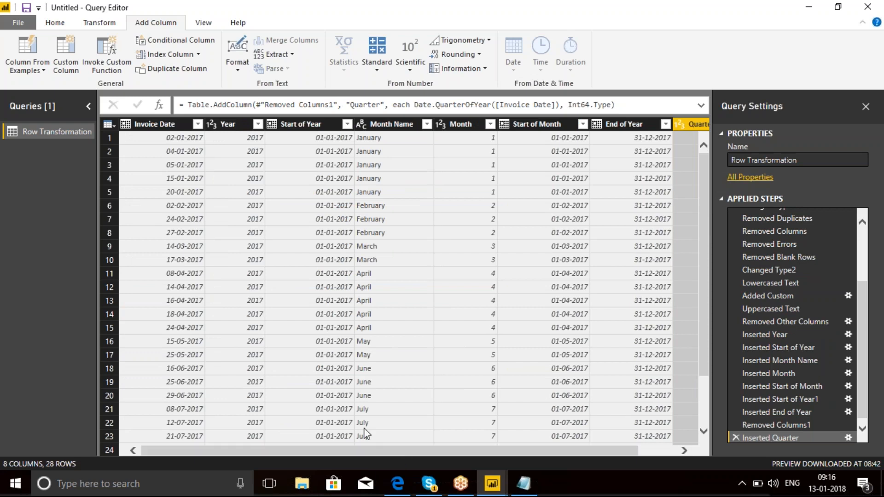
click(145, 125)
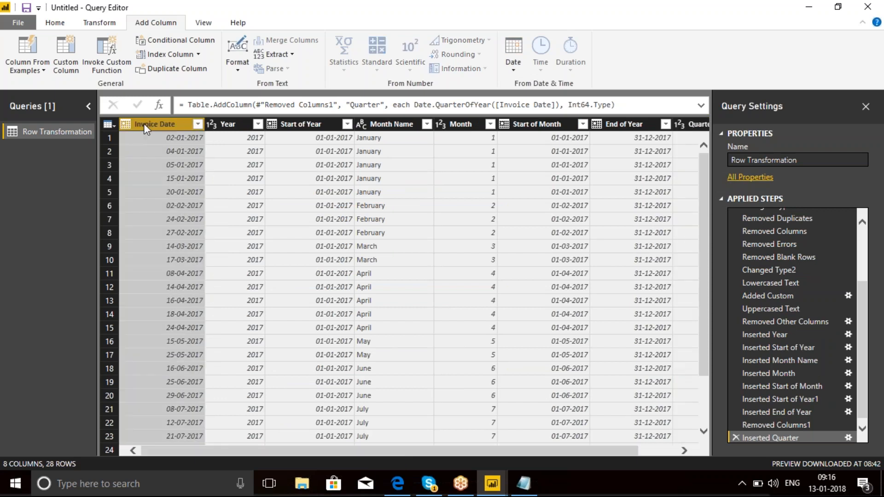
right_click(143, 123)
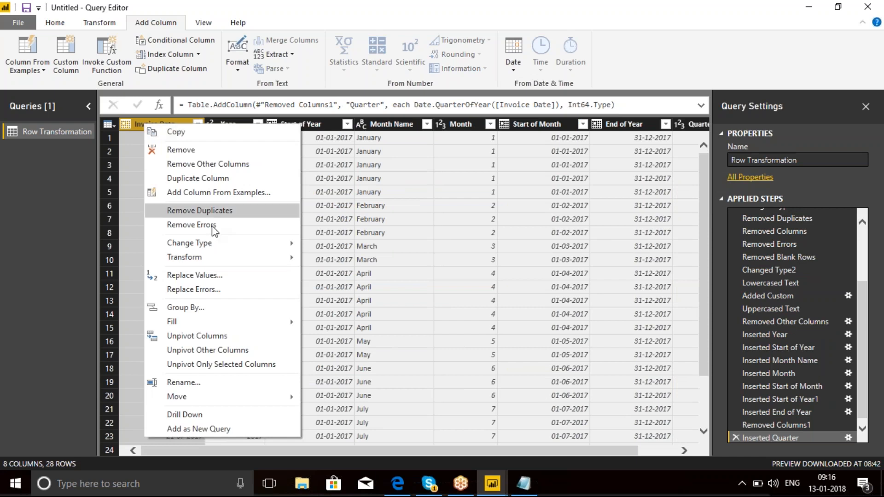
mouse_move(223, 260)
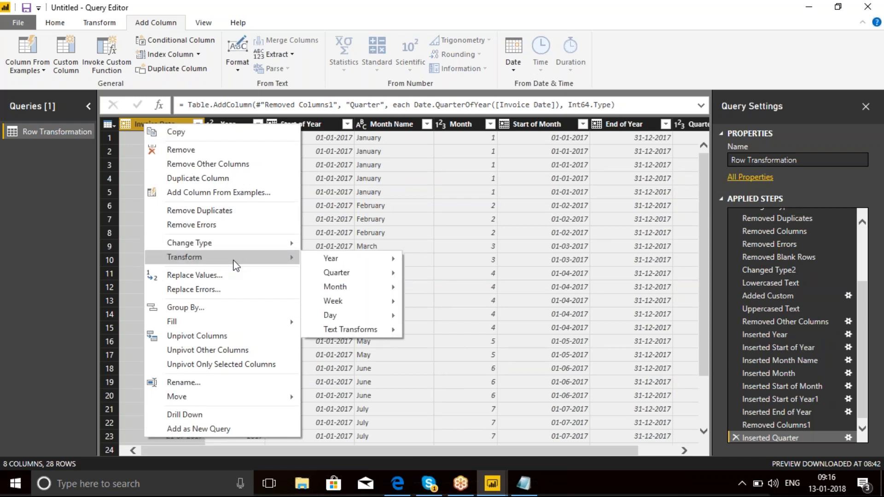
mouse_move(335, 261)
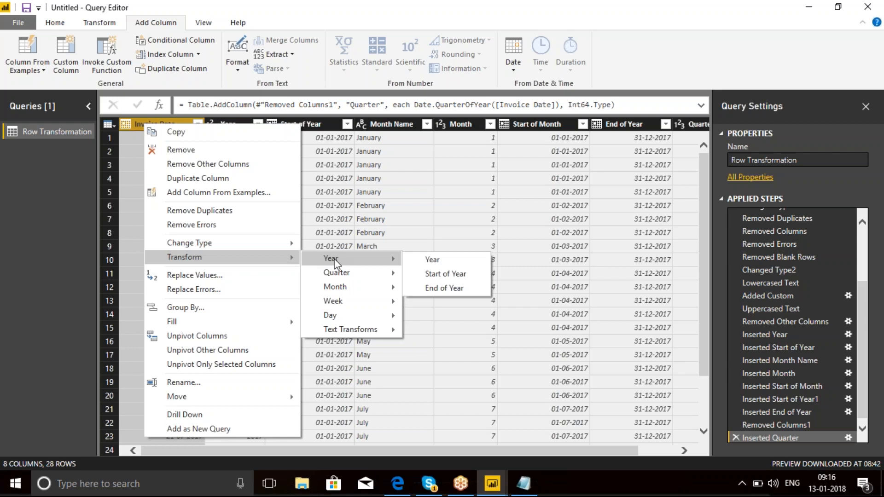
click(444, 262)
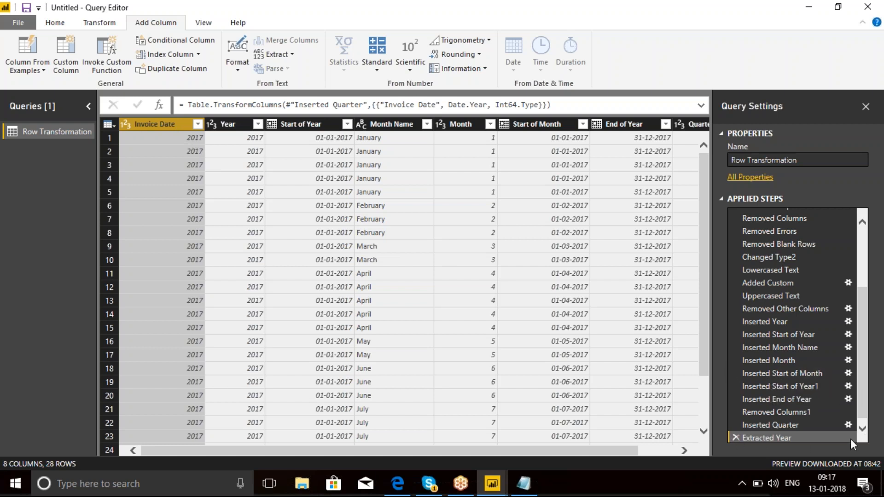
click(862, 427)
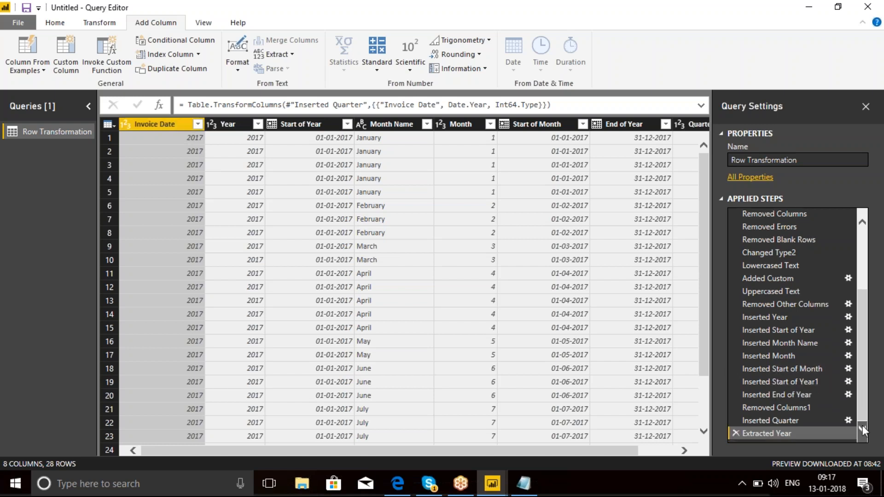
click(737, 435)
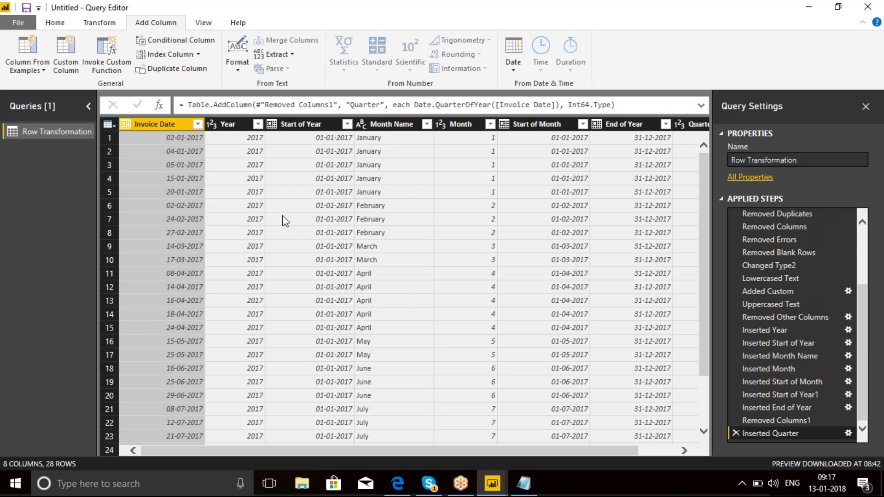
Try transforming the Invoice Date column itself into the name of the month, and delete that applied step.
right_click(152, 121)
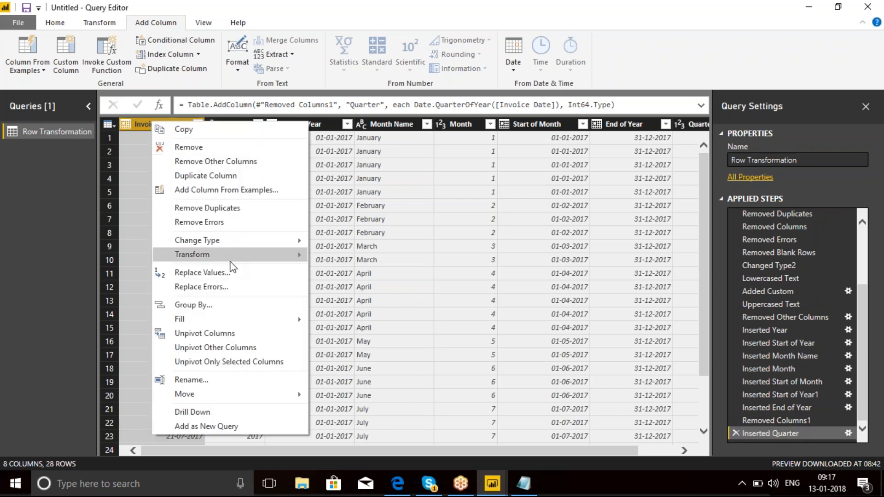
mouse_move(230, 258)
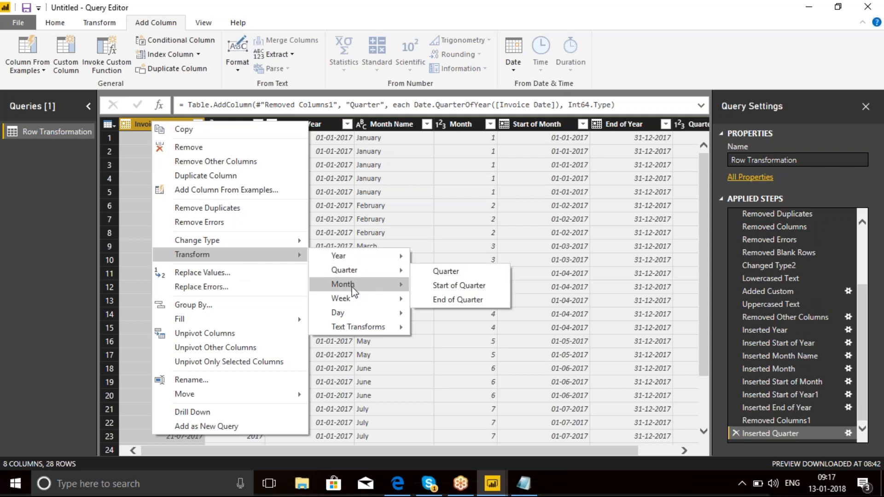
mouse_move(353, 284)
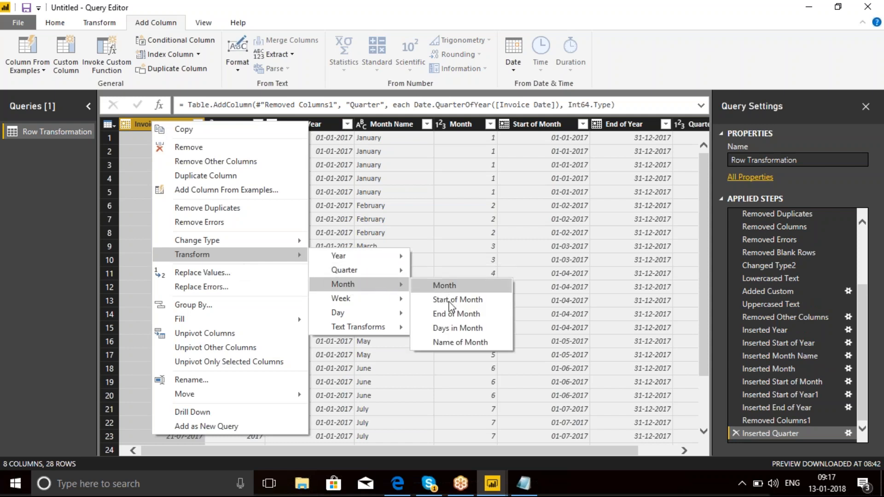
click(454, 346)
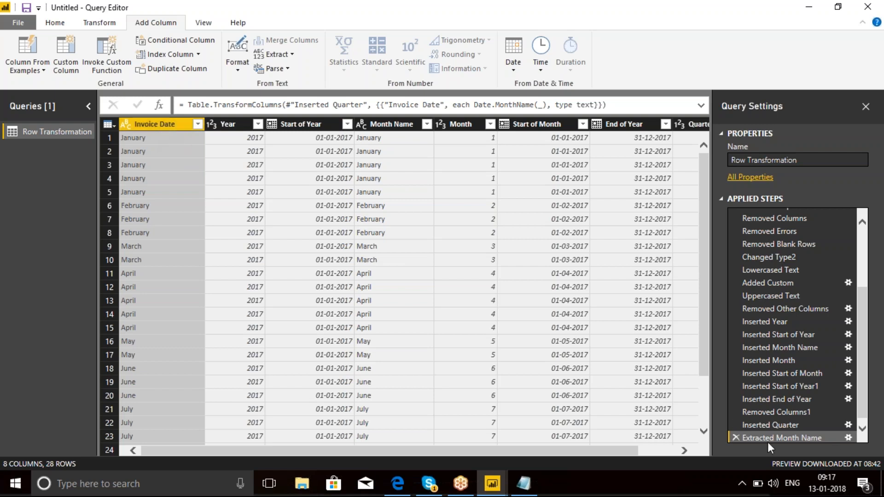
click(736, 438)
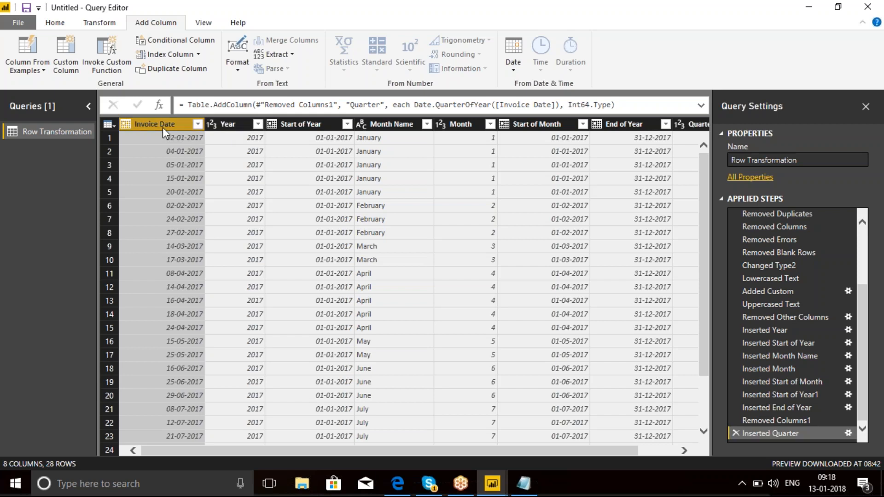
Add a Week of Year column based on the Invoice Date column.
click(513, 70)
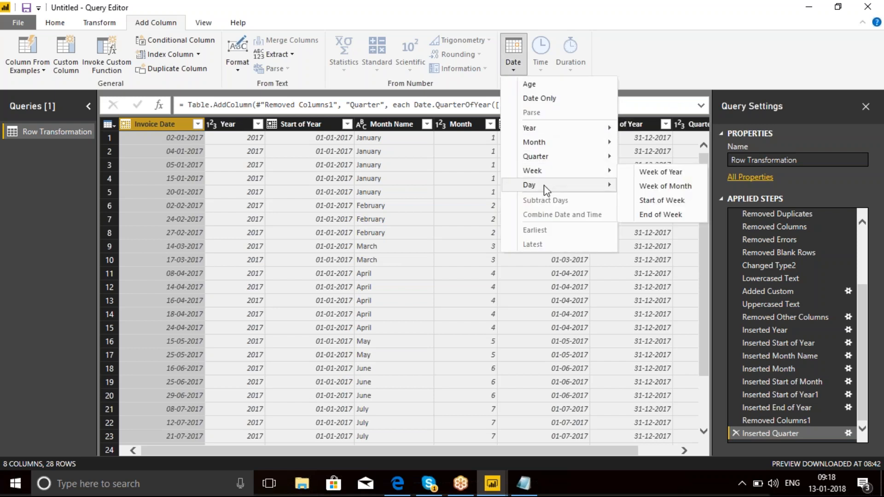
mouse_move(540, 172)
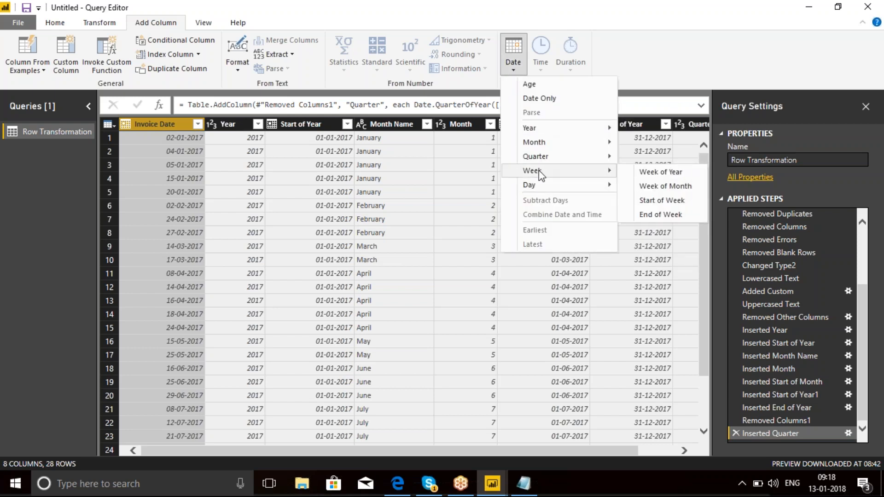
click(661, 172)
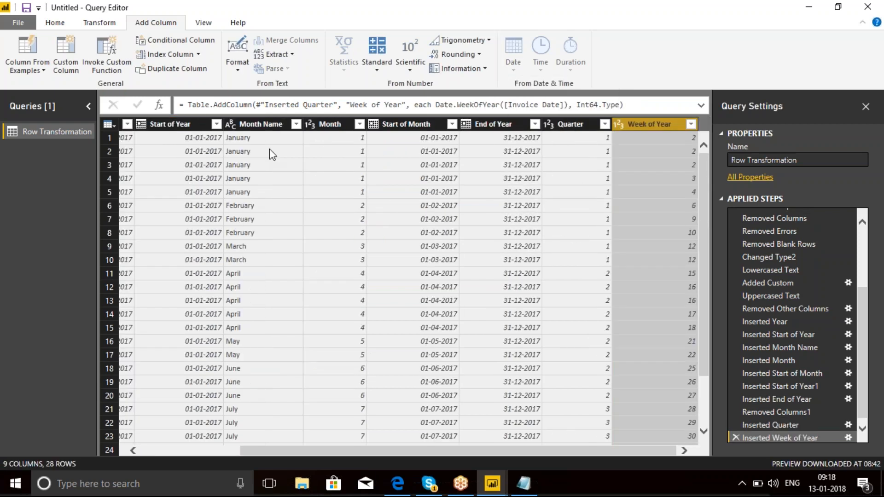
Add a Week of Month column based on the Invoice Date column.
drag(289, 453, 106, 453)
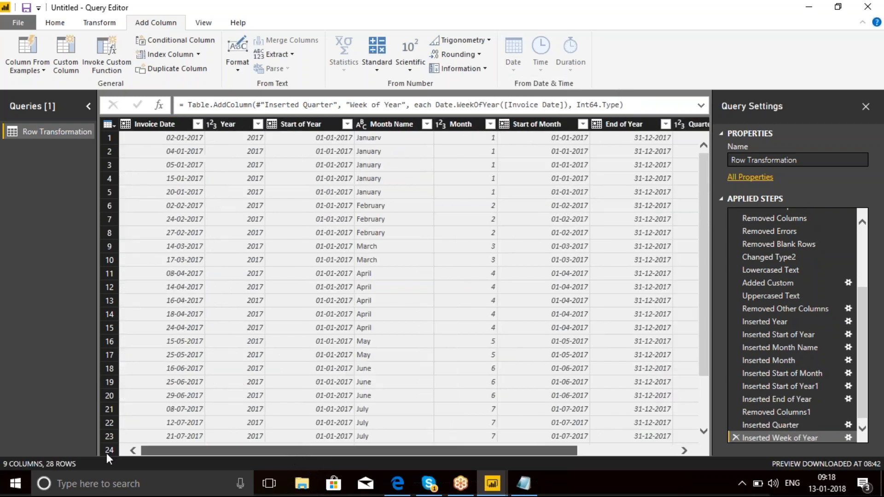
click(146, 122)
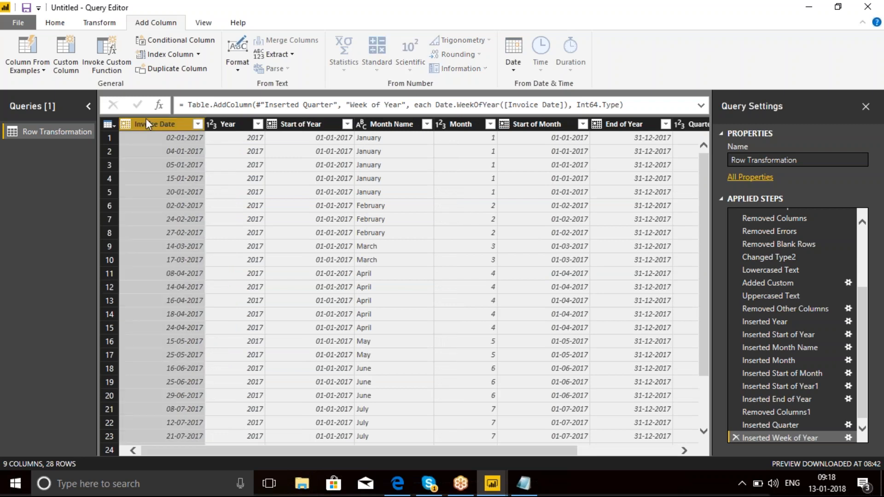
click(515, 69)
mouse_move(549, 175)
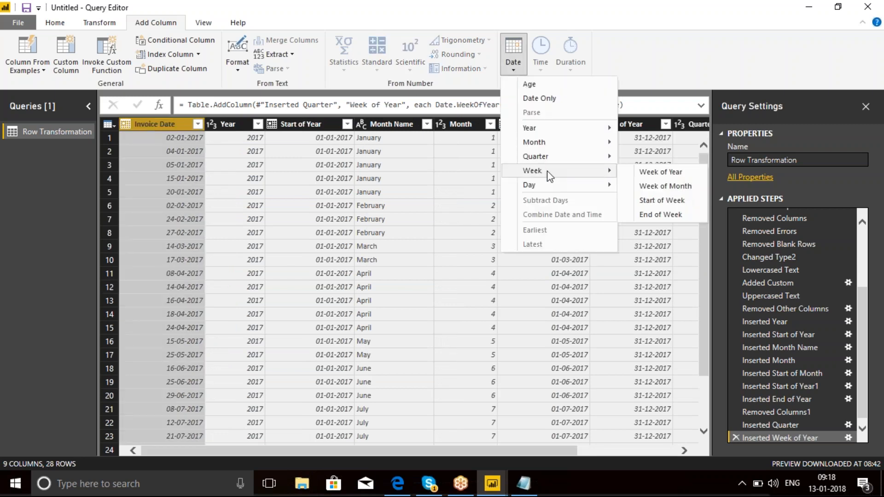
click(656, 187)
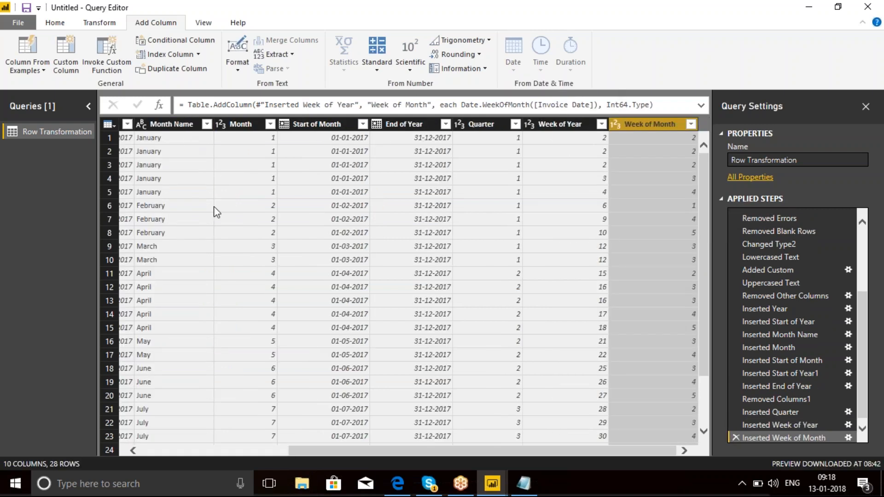
Add a Start of Week column based on the Invoice Date column.
drag(374, 452, 225, 450)
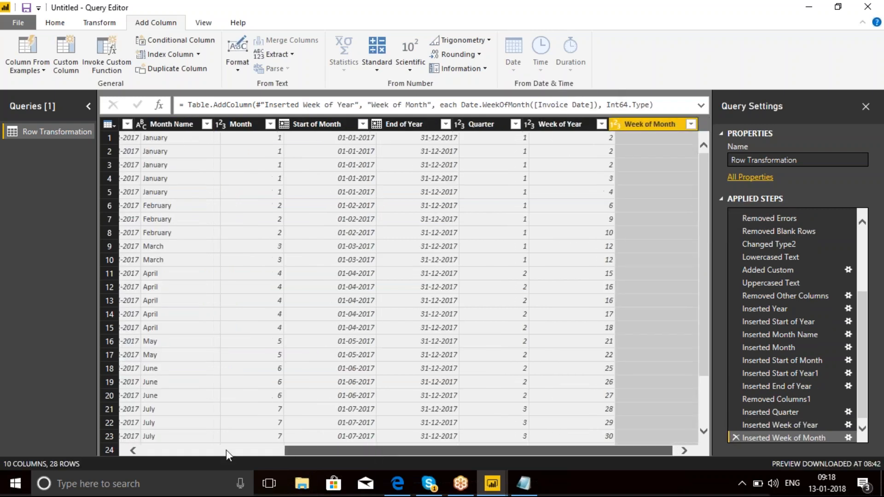
click(163, 125)
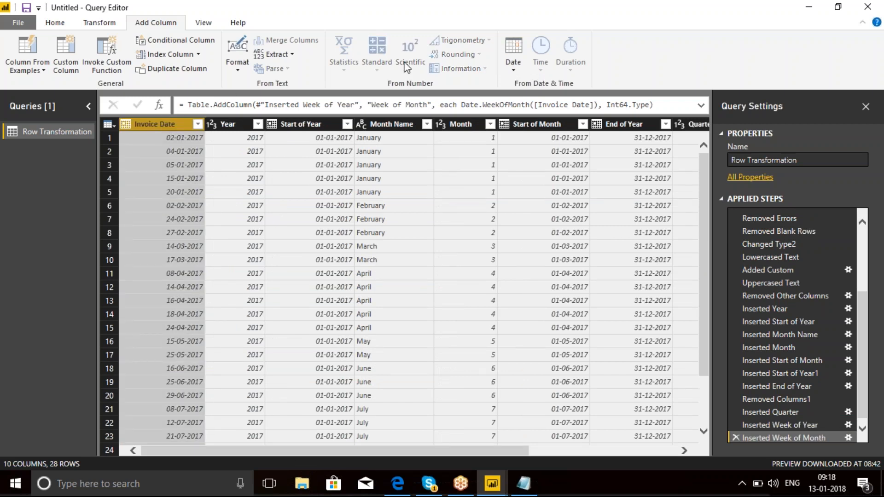
click(514, 67)
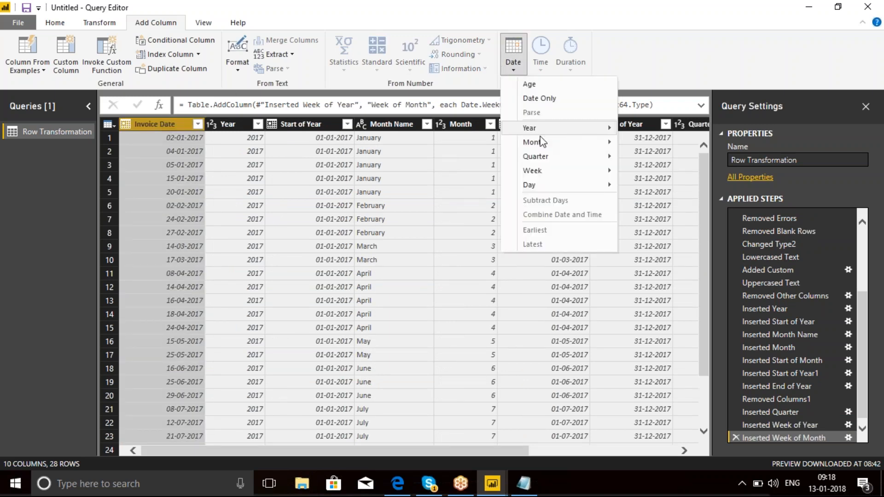
mouse_move(549, 174)
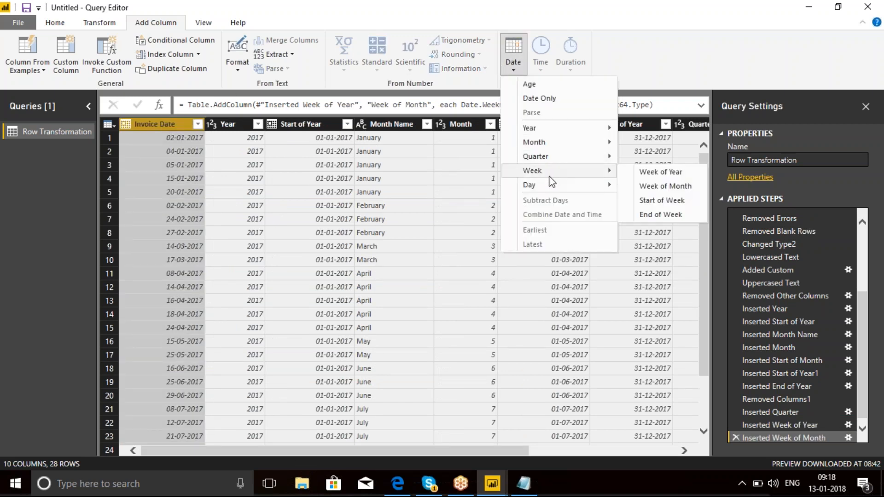
click(658, 201)
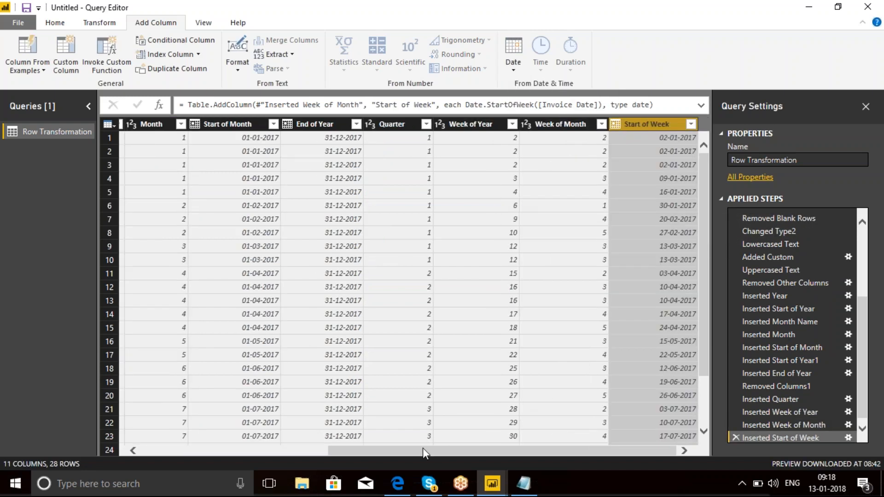
Add an End of Week column based on the Invoice Date column.
drag(422, 448, 156, 424)
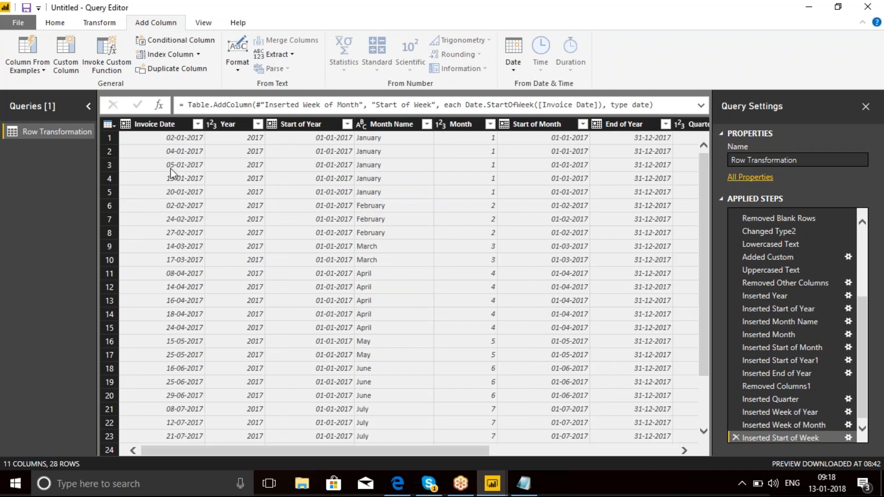
click(153, 125)
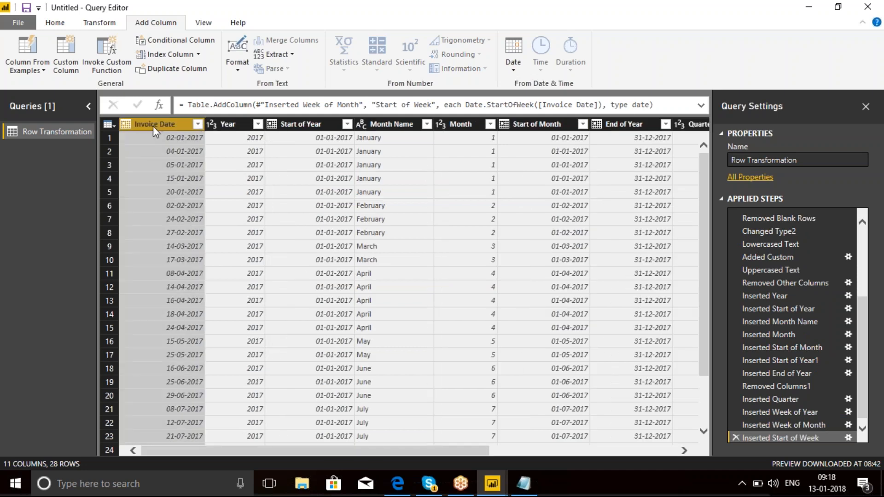
click(512, 72)
mouse_move(549, 175)
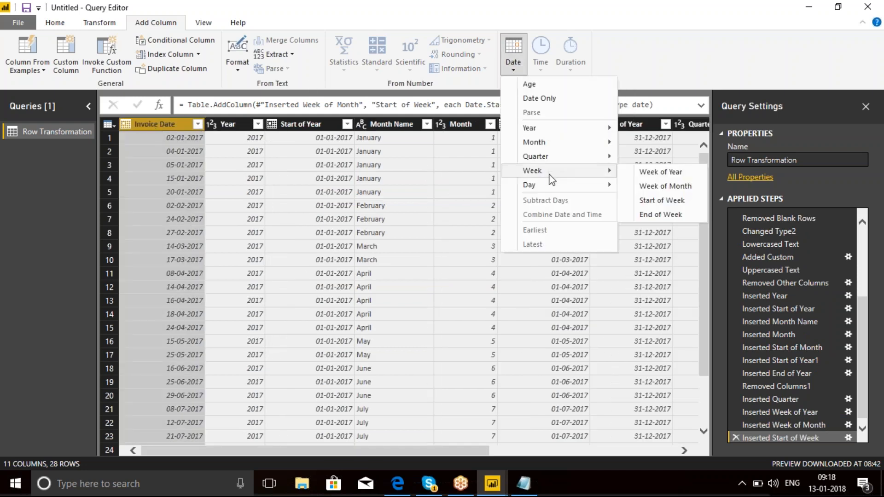
click(656, 216)
Add a Day column holding the day of the month from the Invoice Date column.
drag(403, 452, 131, 459)
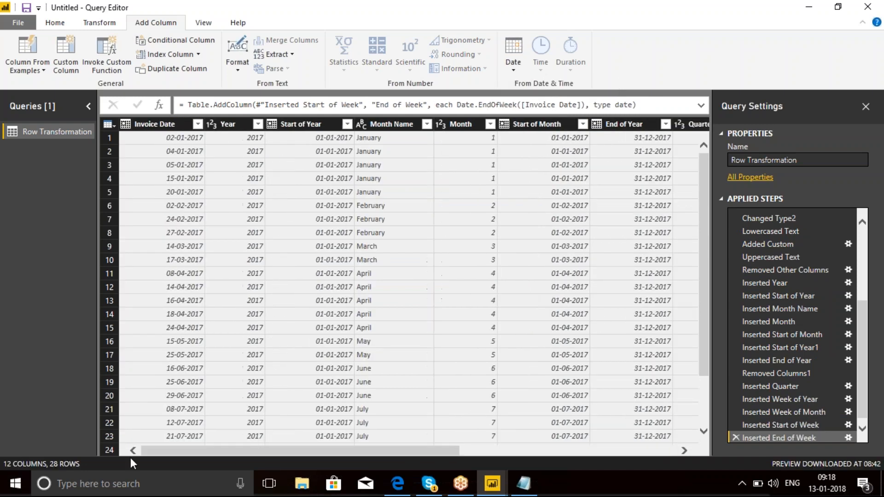
click(153, 126)
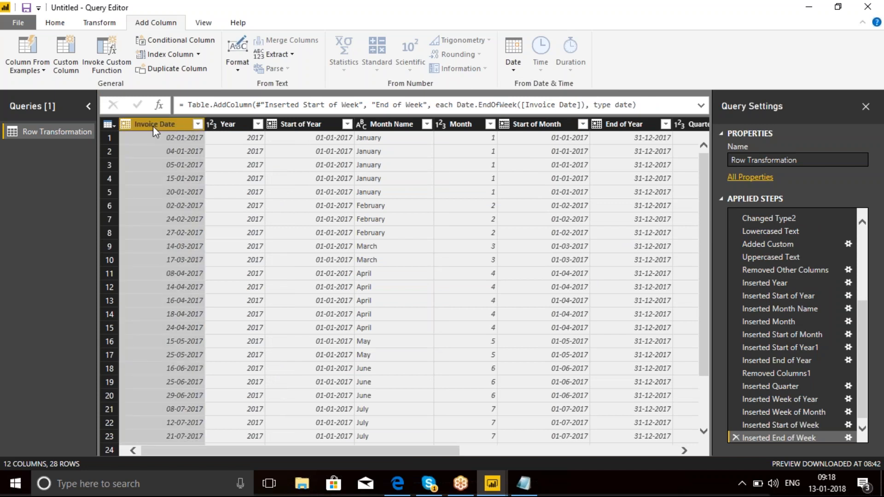
click(513, 69)
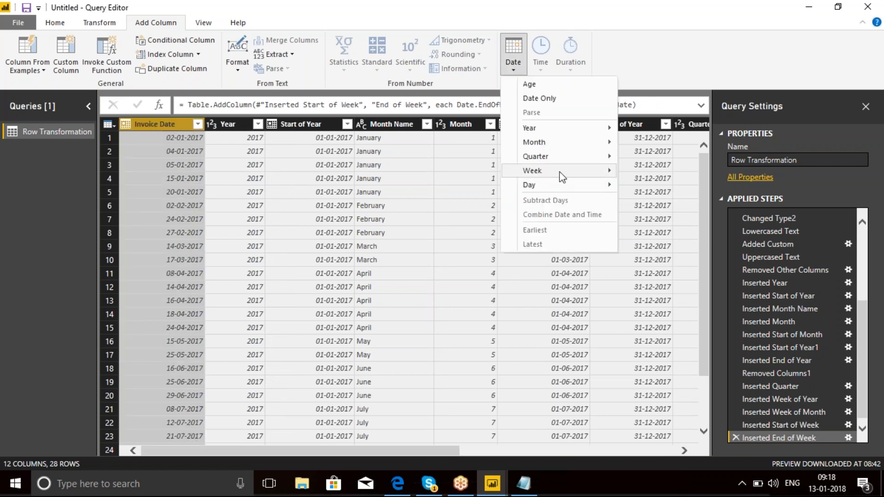
mouse_move(555, 185)
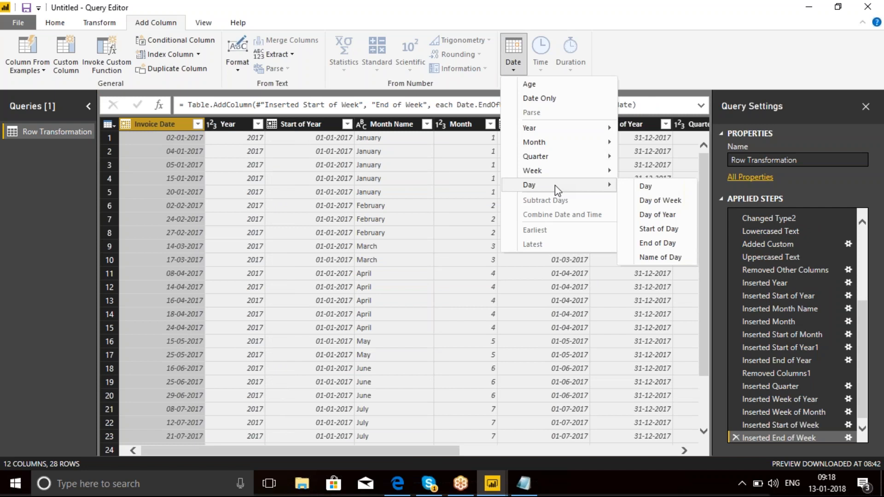
click(647, 187)
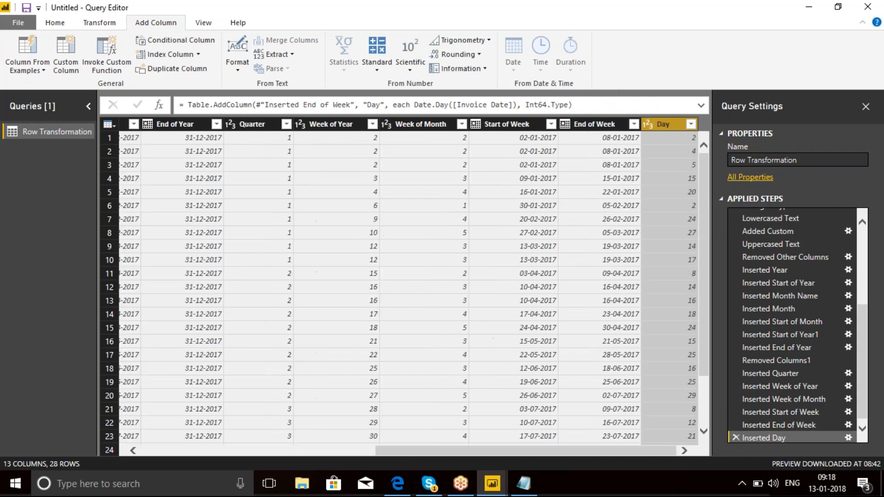
Add a Name of Day column based on the Invoice Date column and check its values against the other derived columns.
drag(414, 452, 144, 445)
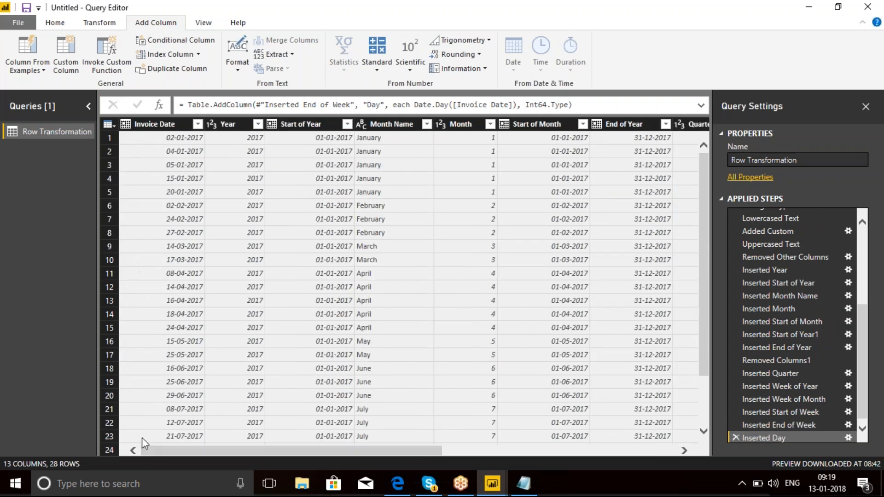
click(151, 123)
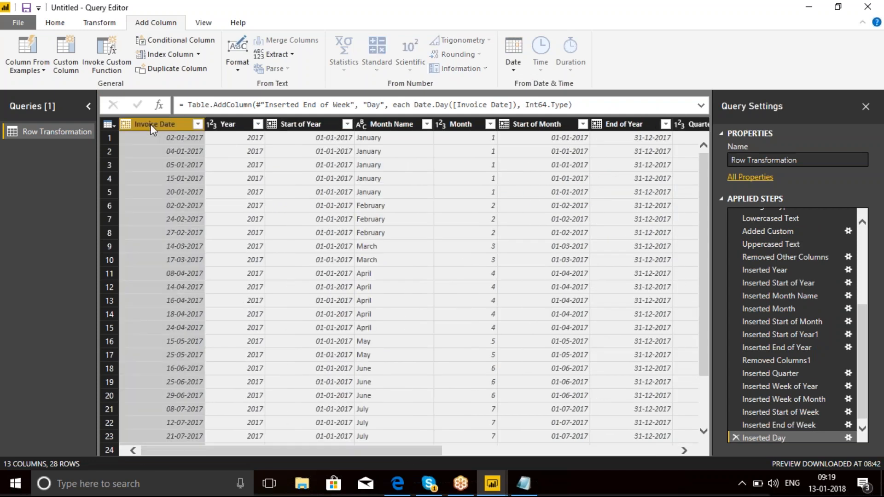
click(513, 69)
mouse_move(569, 189)
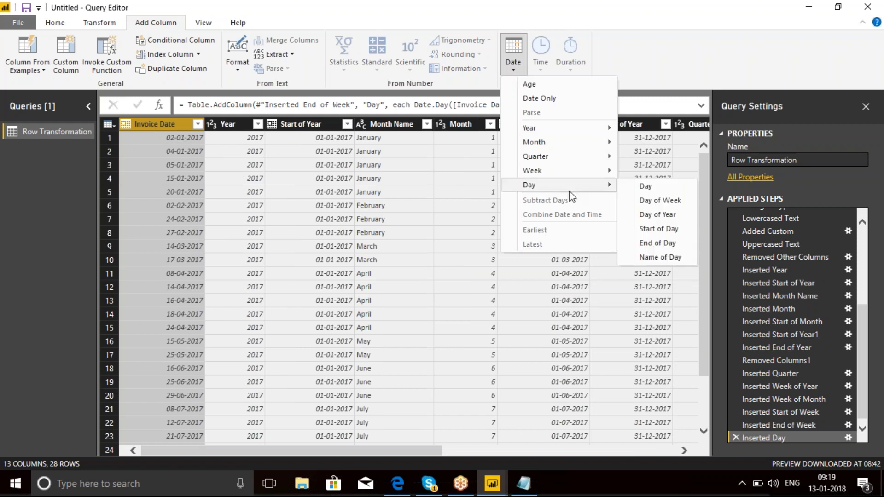
click(660, 258)
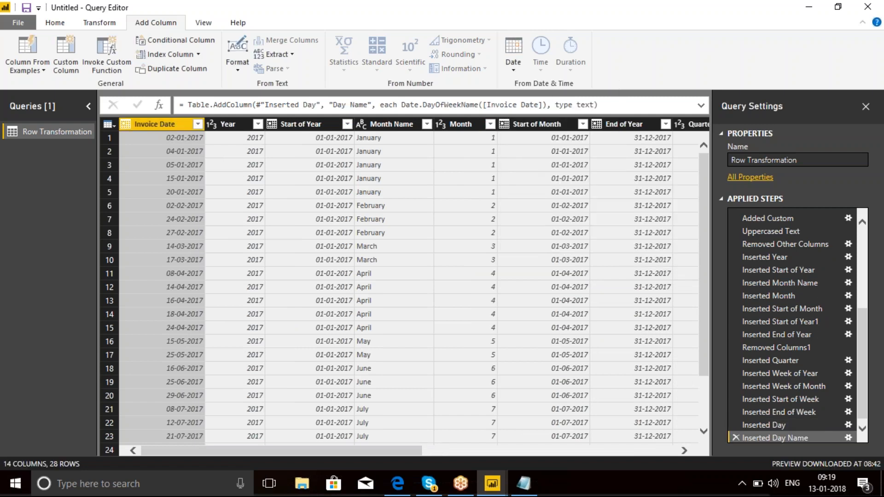
drag(371, 452, 676, 440)
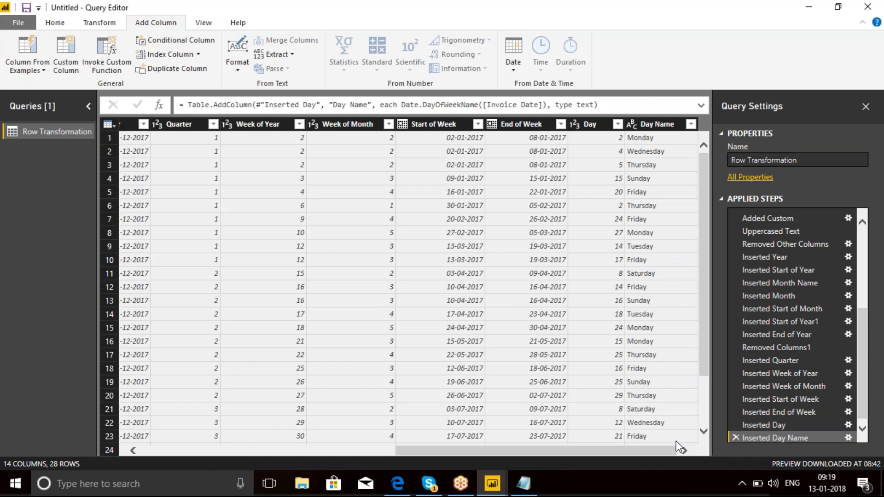
click(676, 441)
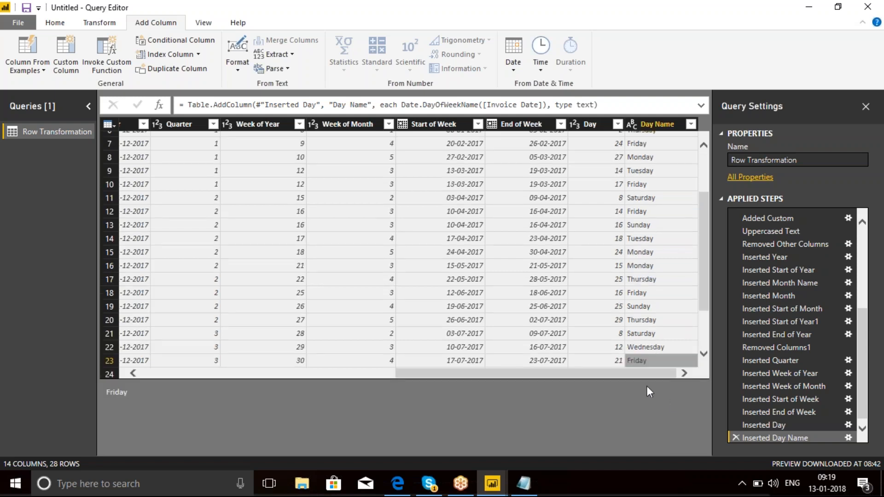
drag(647, 381, 642, 419)
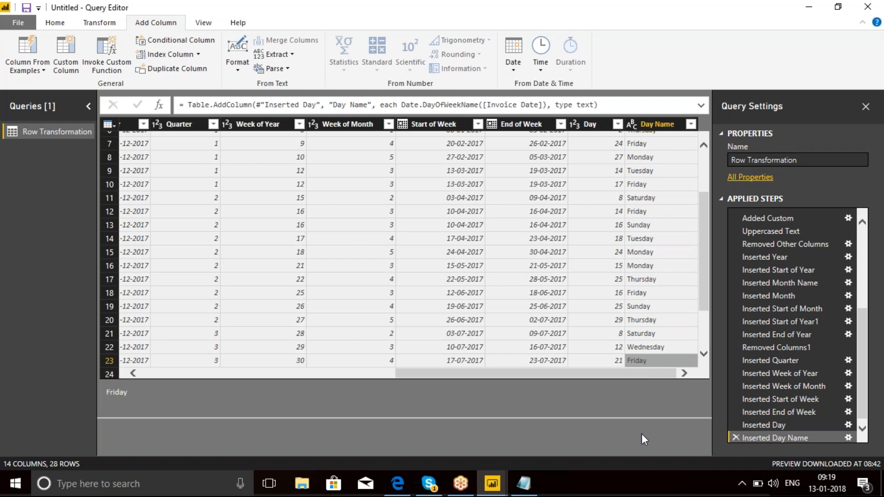
drag(556, 413, 170, 369)
click(148, 123)
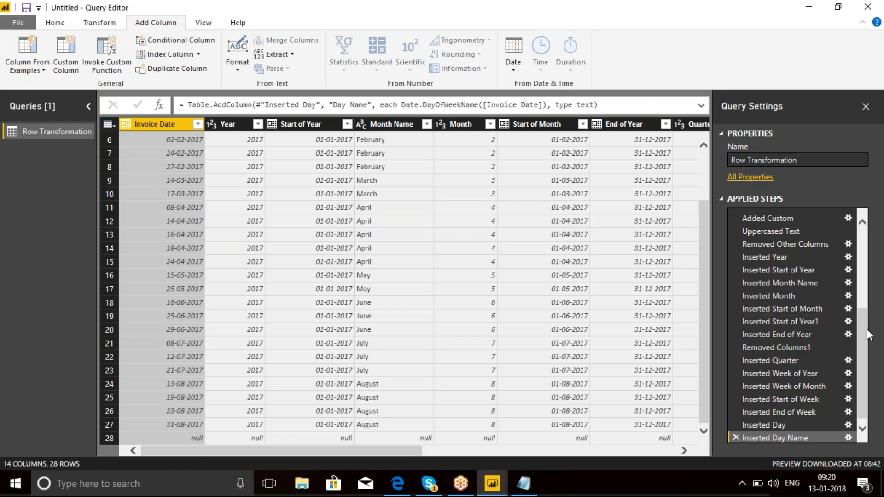
Delete the Inserted Day Name applied step.
drag(864, 325, 862, 362)
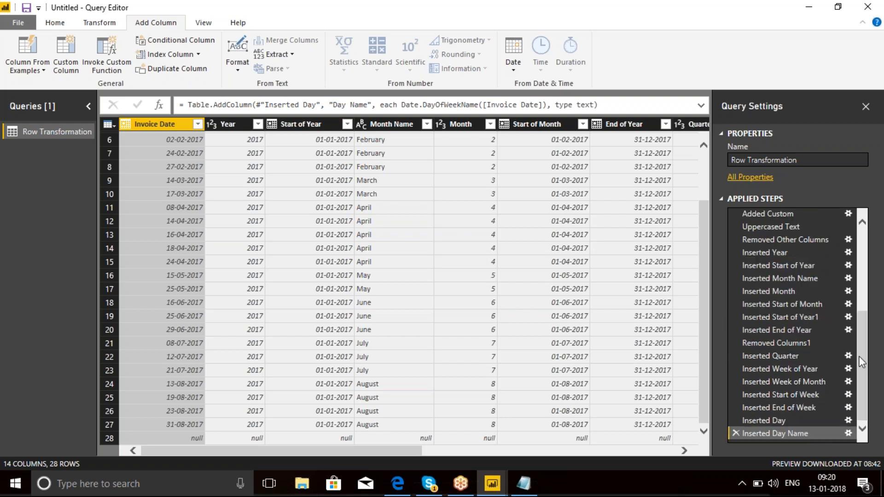
click(735, 433)
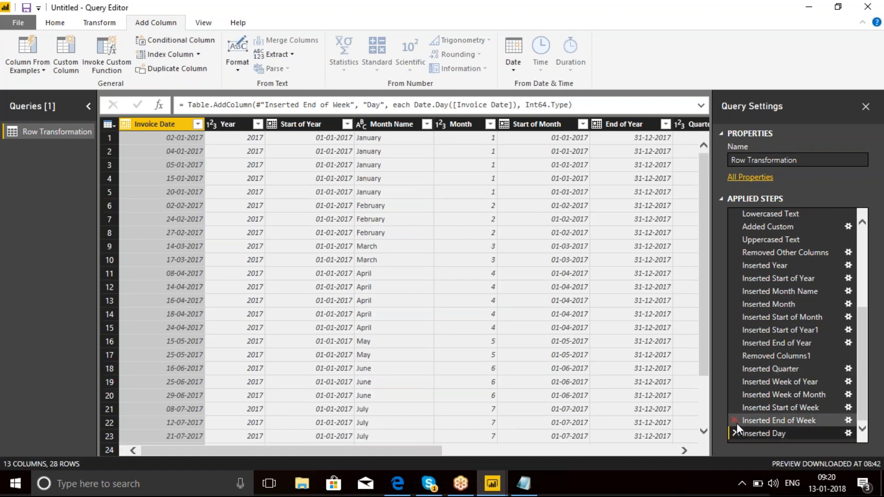
click(736, 422)
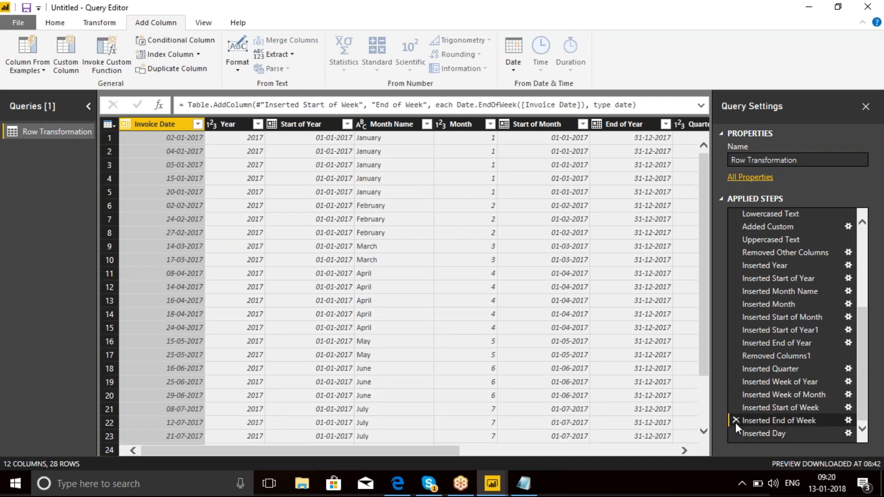
click(736, 420)
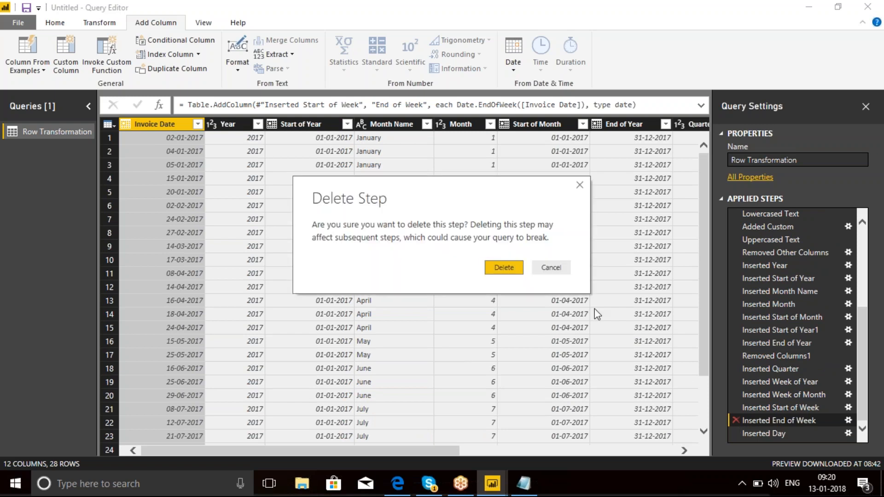
click(580, 185)
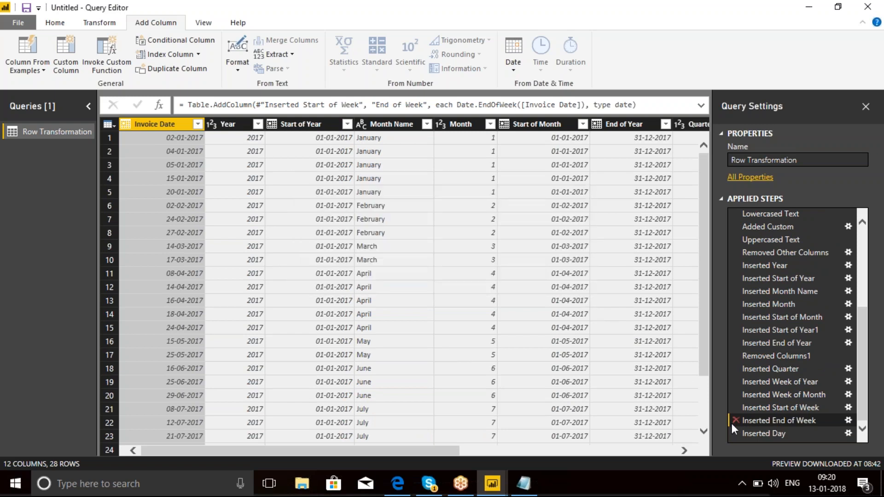
Delete the applied steps for Day, End of Week, Start of Week, Week of Month and Week of Year, from last to first.
click(736, 435)
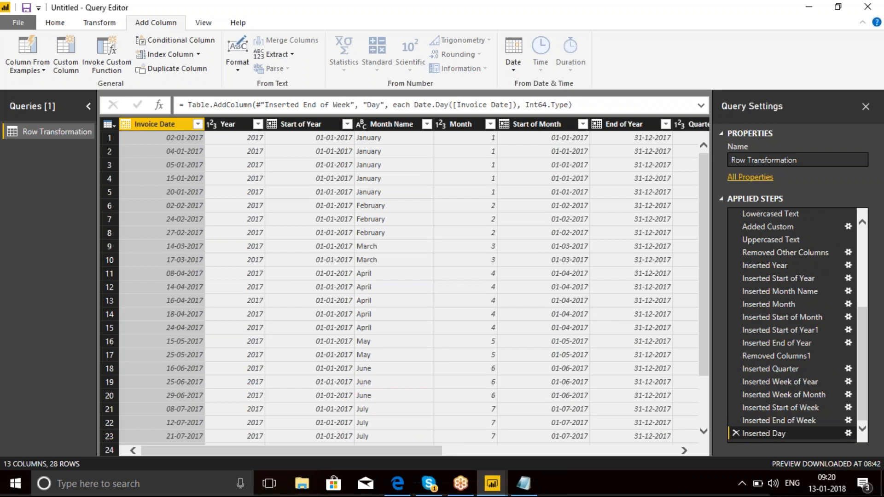
click(736, 434)
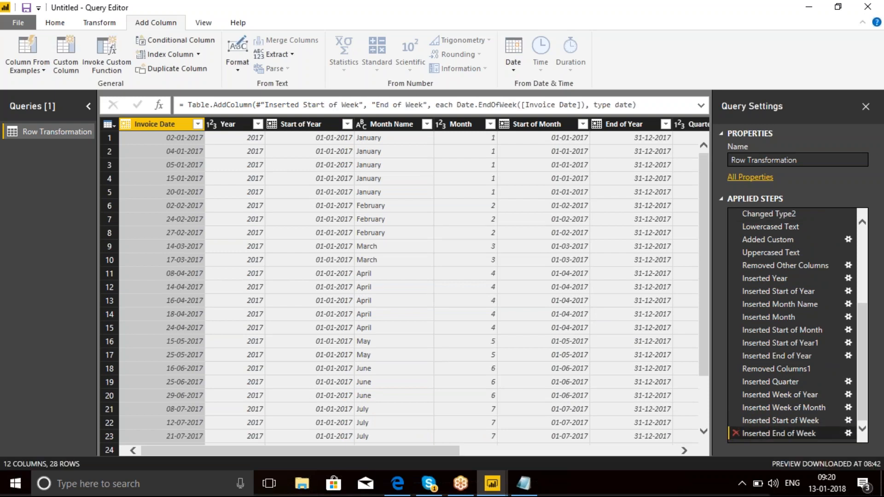
click(735, 433)
click(736, 433)
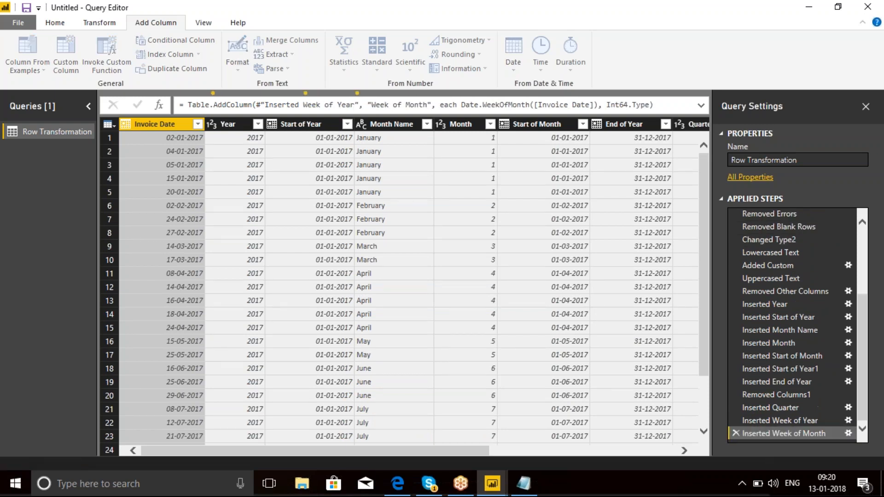
click(735, 433)
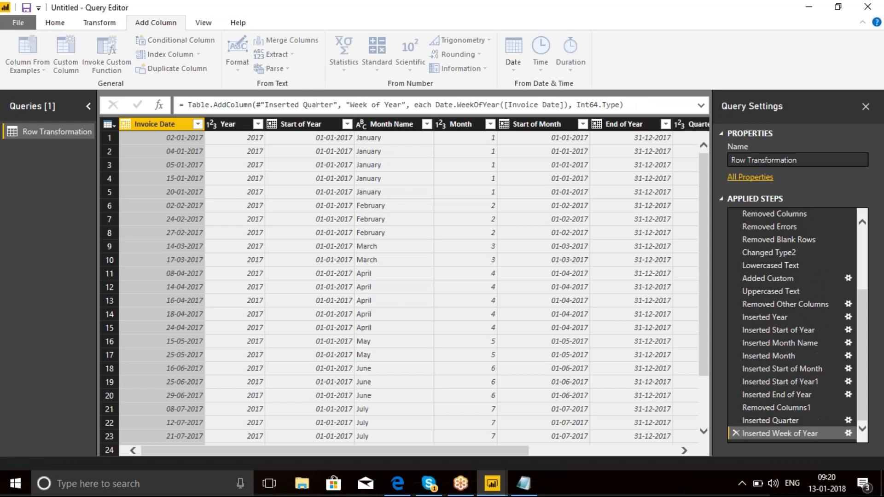
click(736, 433)
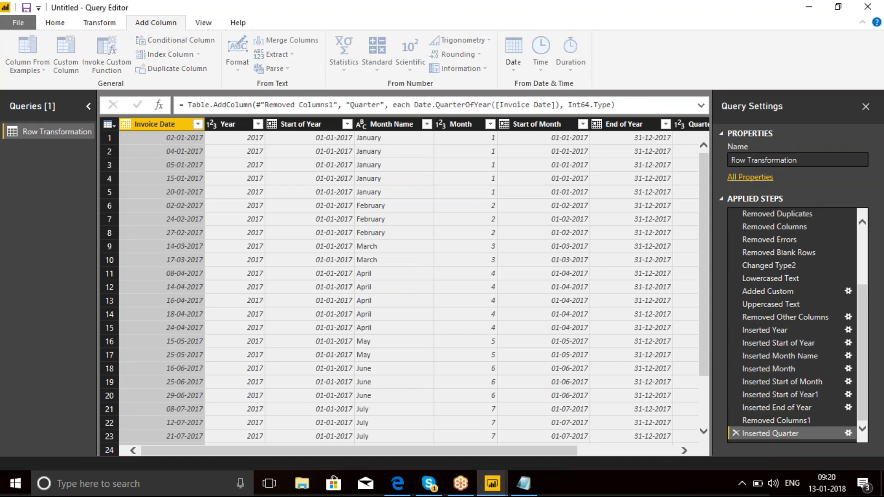
Delete the applied steps one by one from last to first, from Inserted Quarter back through Removed Other Columns.
click(736, 433)
click(736, 433)
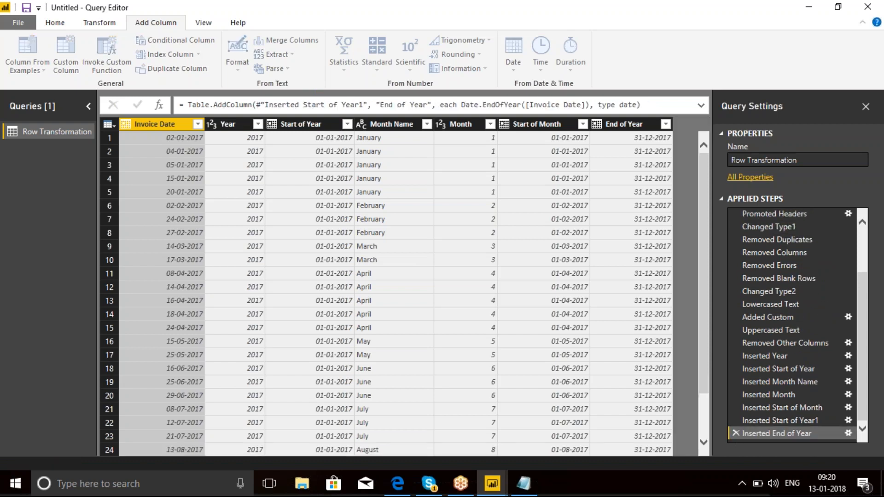
click(736, 433)
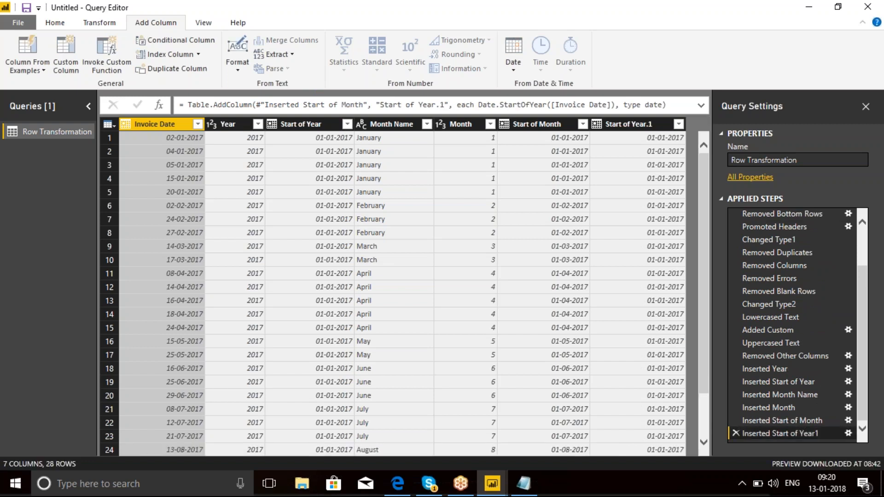
click(736, 434)
click(736, 433)
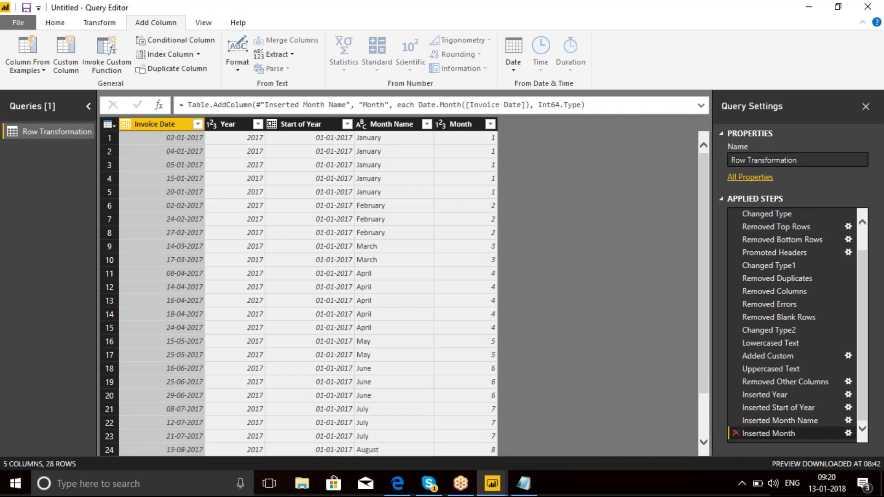
click(735, 433)
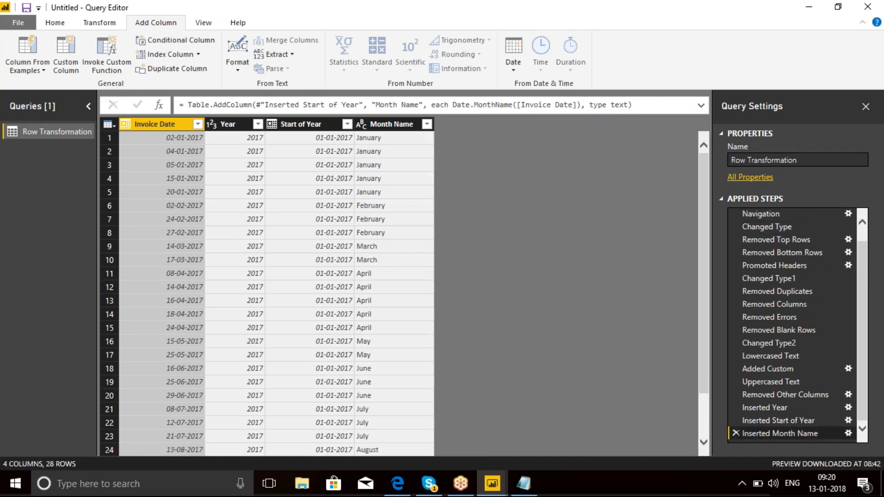
click(736, 433)
click(735, 434)
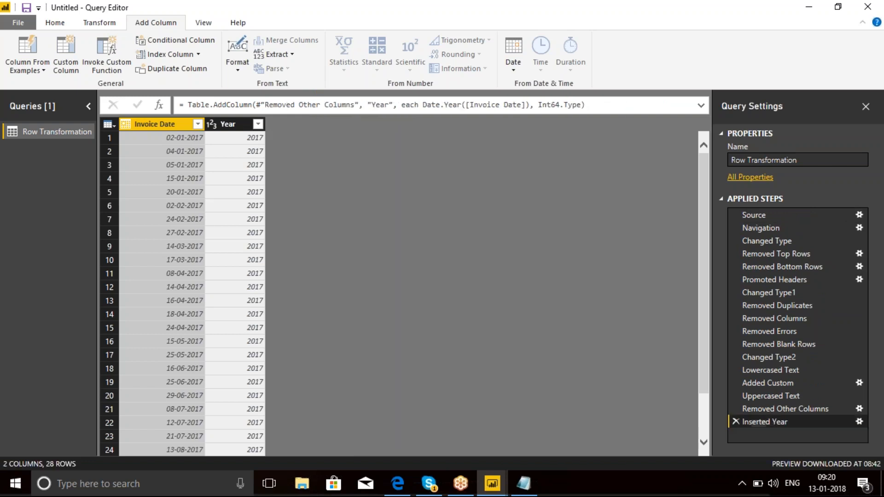
click(735, 422)
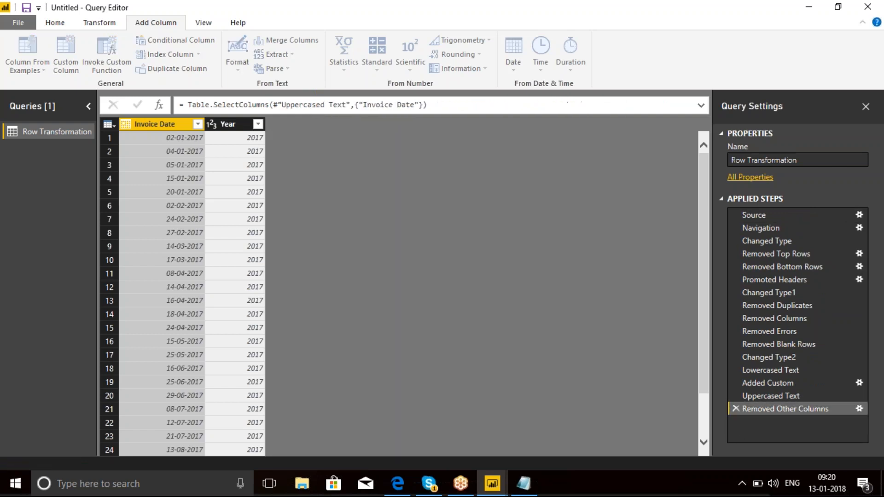
click(735, 409)
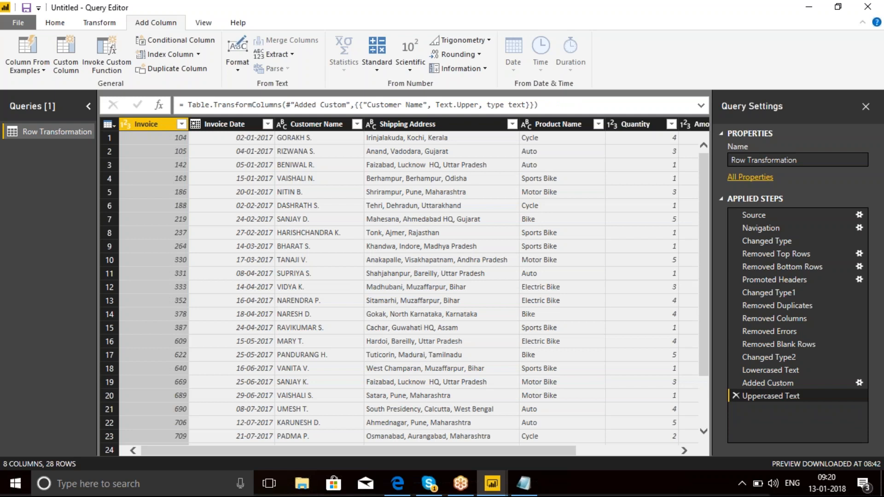
Browse the columns to the right of Quantity and select the Amount column.
click(466, 487)
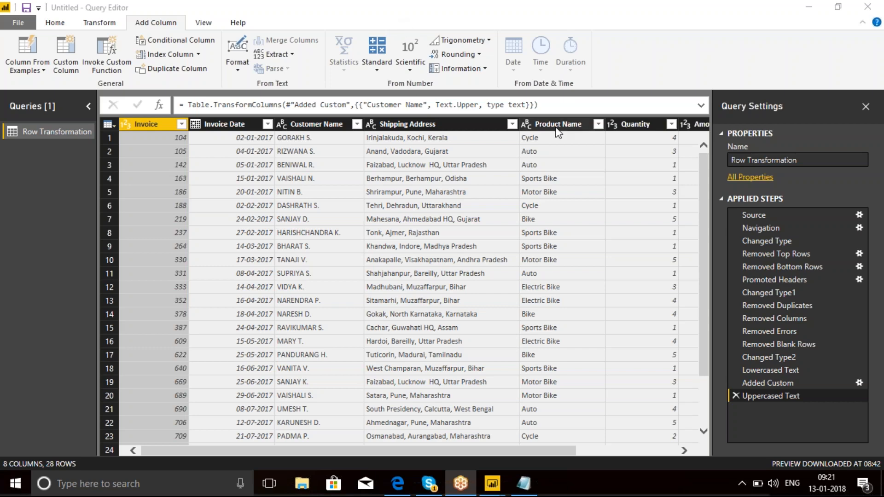
click(637, 128)
key(Right)
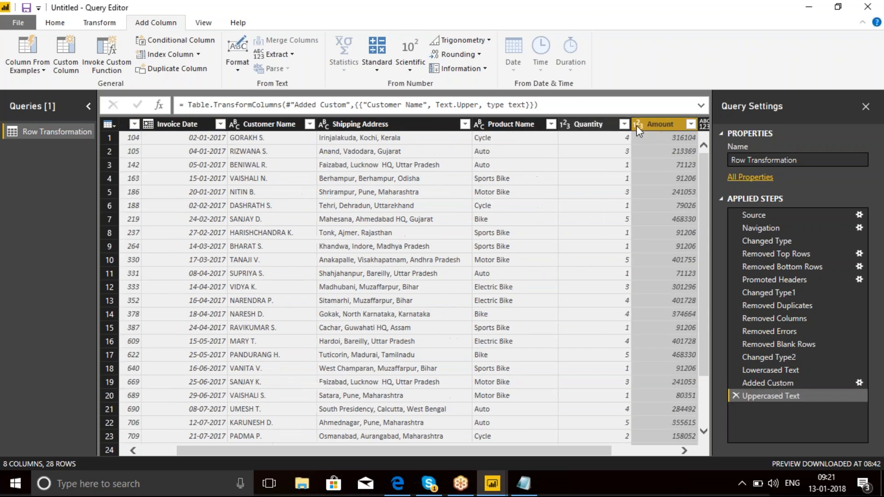
key(Right)
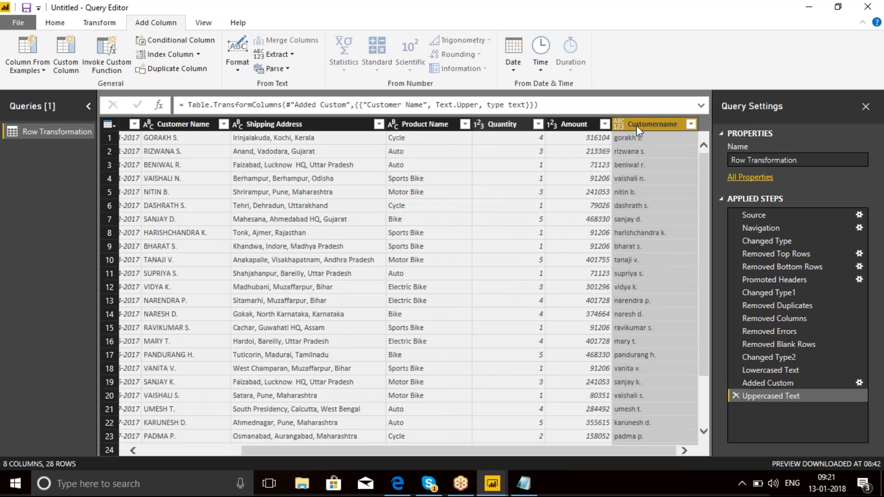
key(Left)
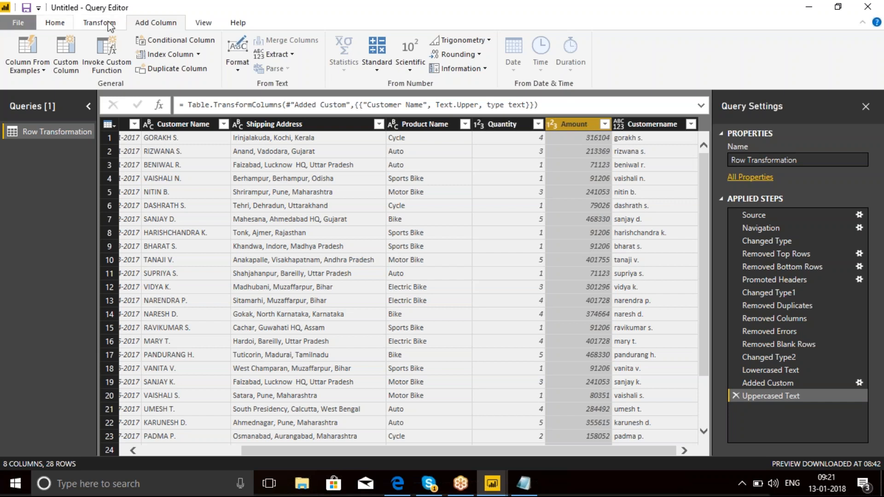
Start a conditional column whose first rule outputs "less than 10000" if Amount is less than 10000.
click(181, 45)
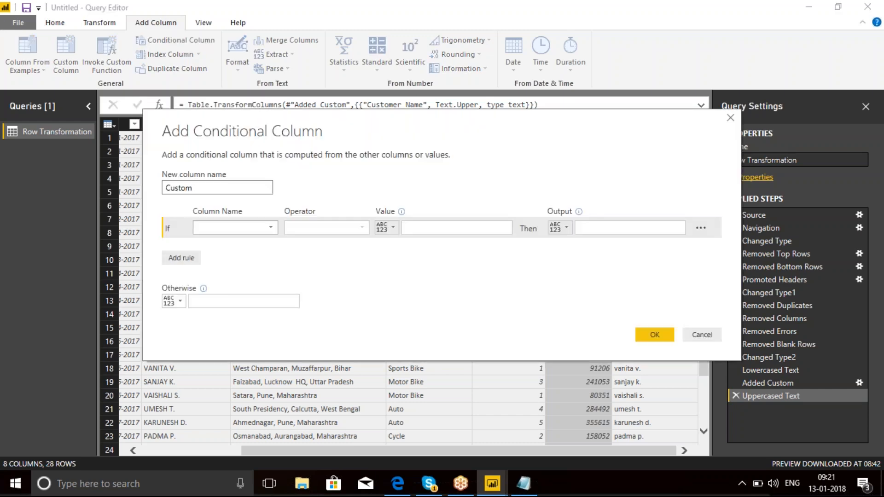
click(273, 228)
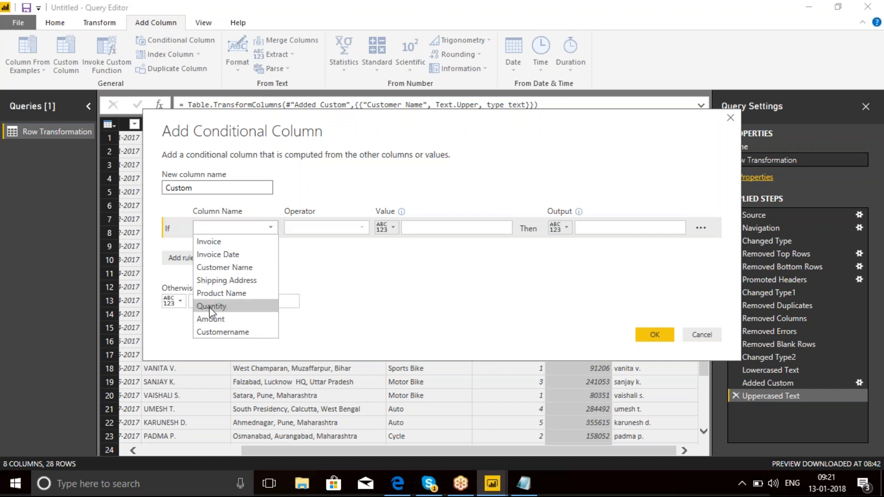
click(212, 322)
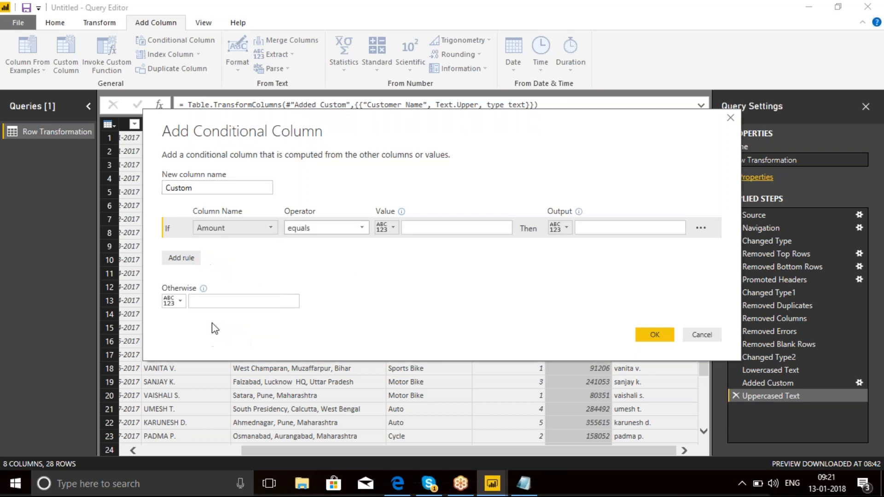
click(455, 227)
click(363, 229)
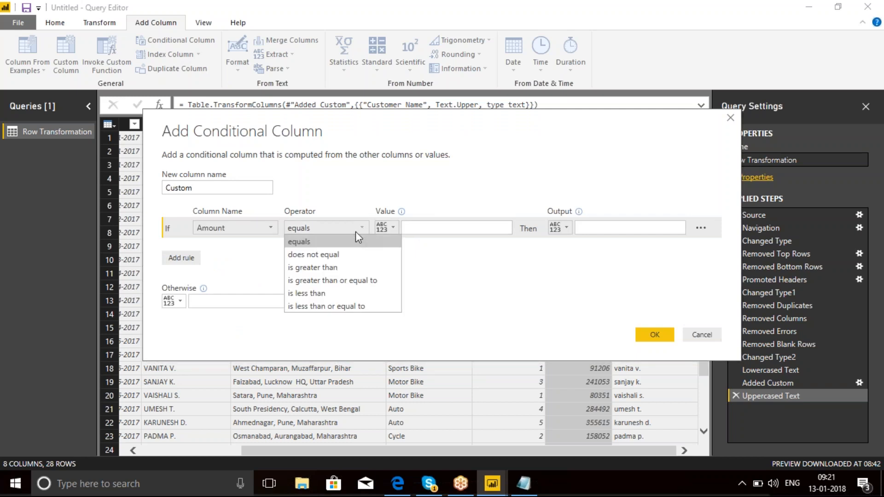
click(311, 295)
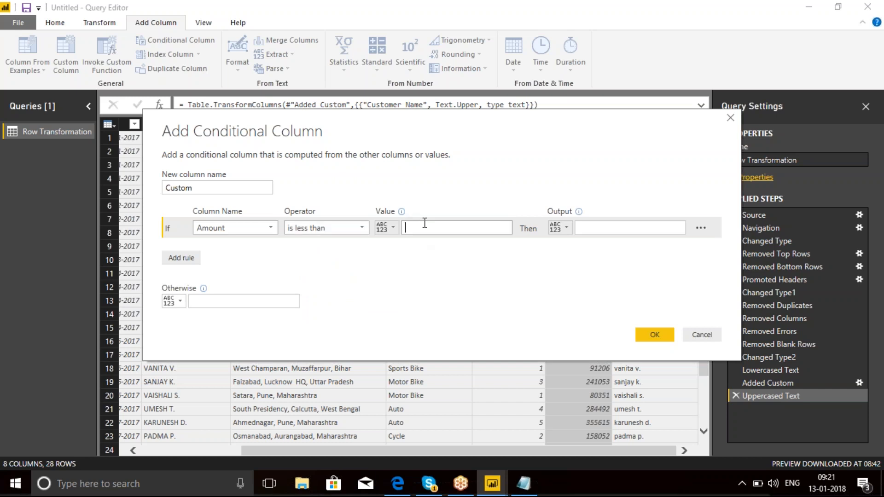
text(1000)
text(0)
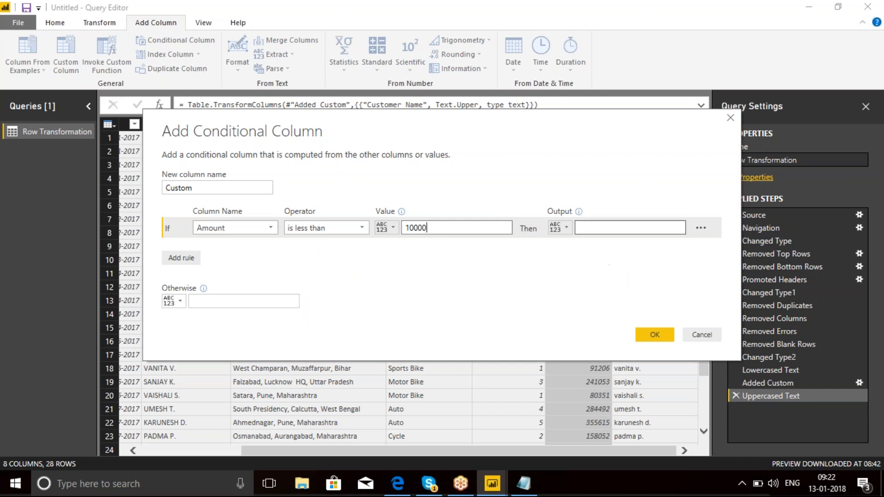
click(600, 229)
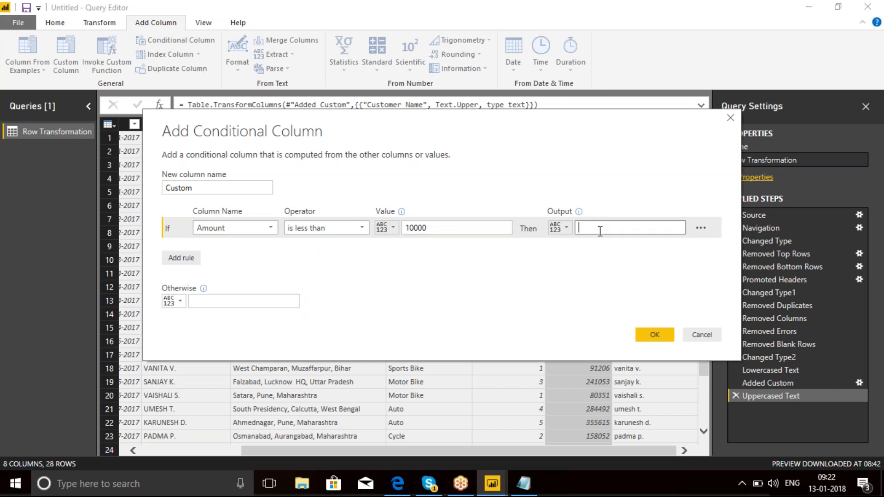
text(less than 10000)
Add a second rule that outputs "10001 to 50000" if Amount is less than or equal to 50000.
click(174, 262)
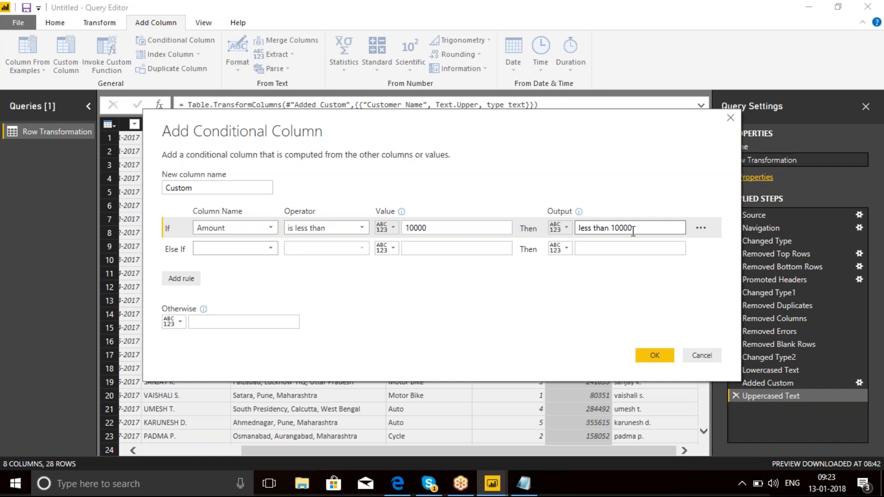
click(271, 247)
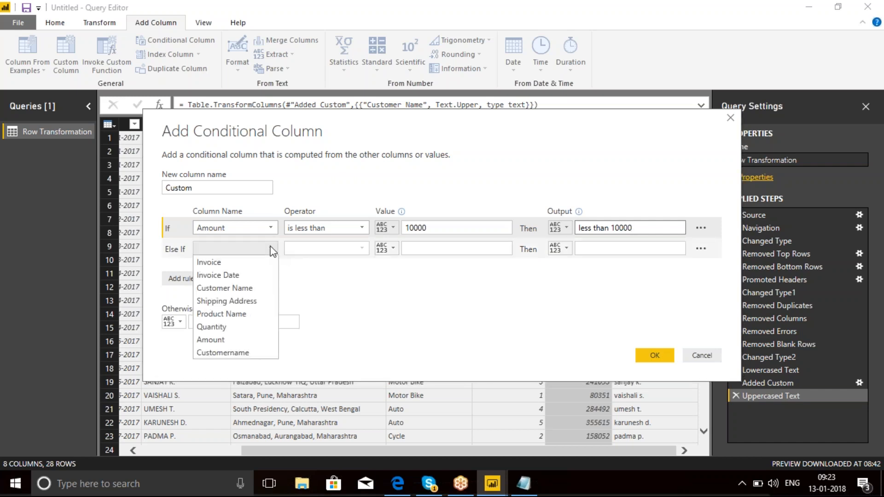
click(226, 340)
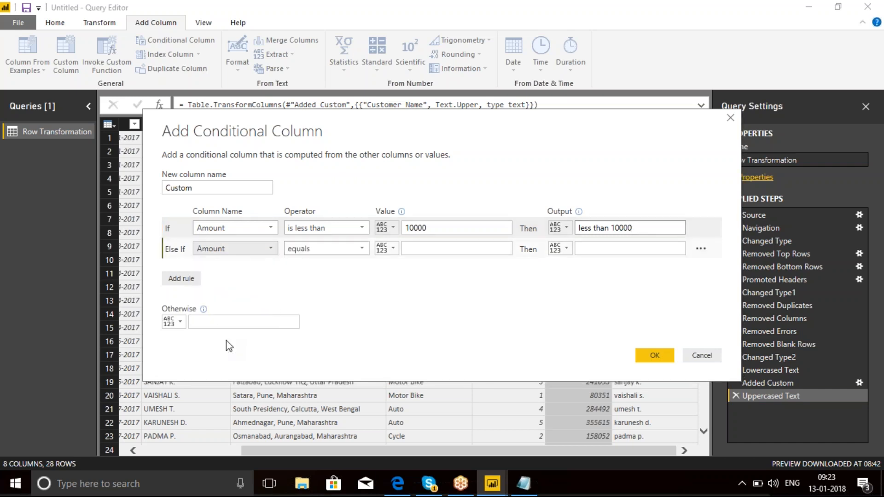
click(365, 253)
click(315, 313)
click(416, 247)
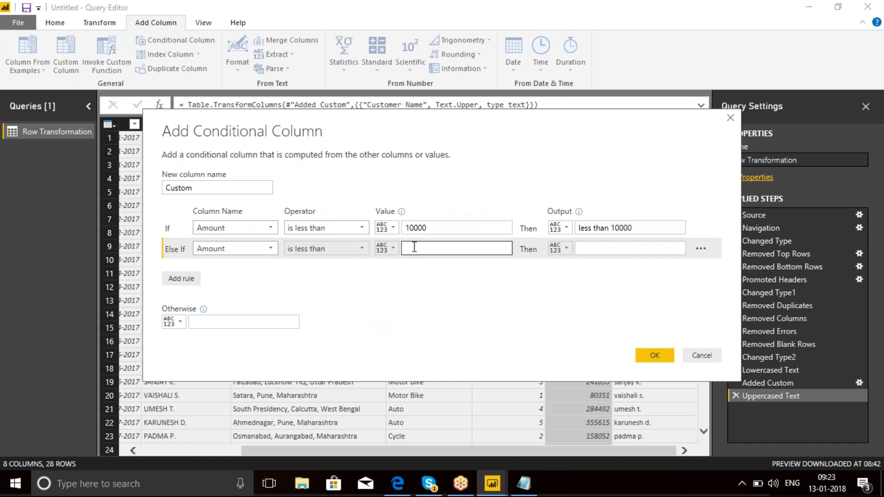
click(362, 250)
click(337, 326)
click(424, 244)
text(50000)
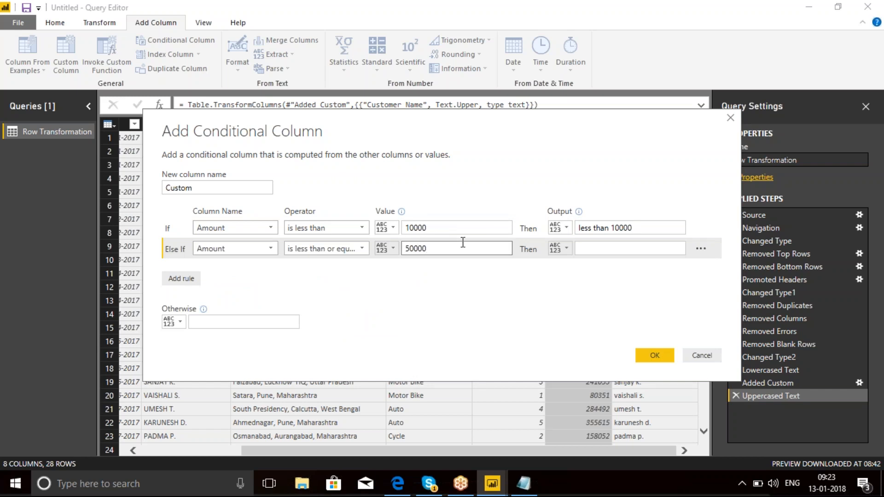
click(640, 248)
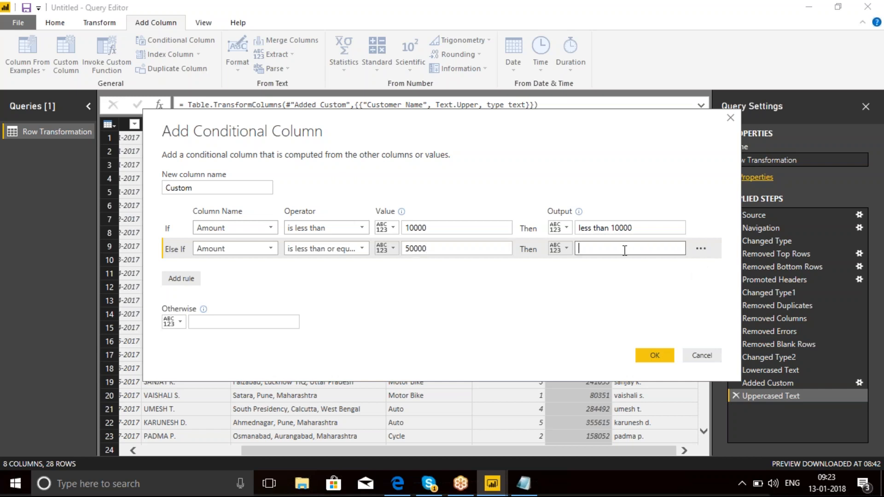
text(10001 to 50000)
Add a third rule that outputs "50001 to 200000" if Amount is less than or equal to 200000.
click(183, 281)
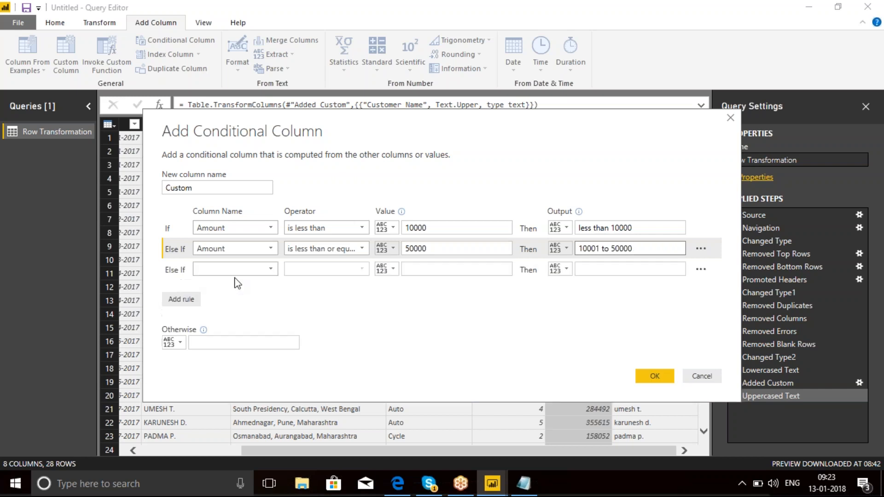
click(270, 270)
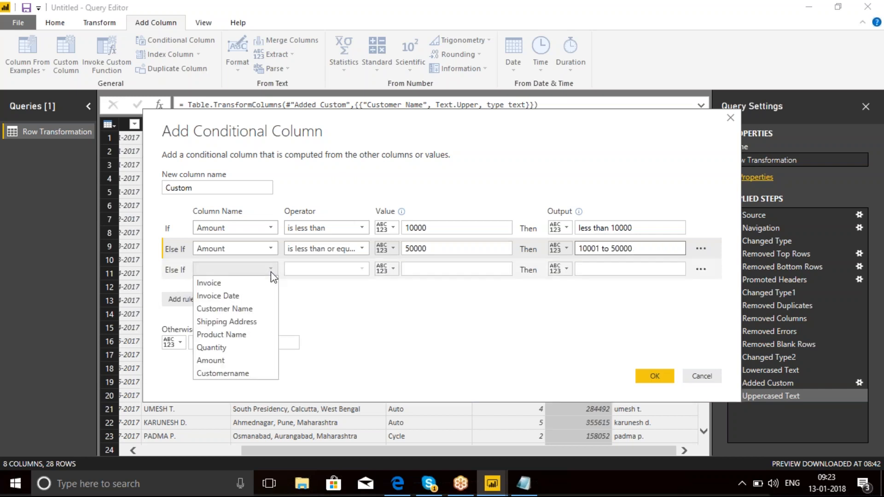
click(216, 361)
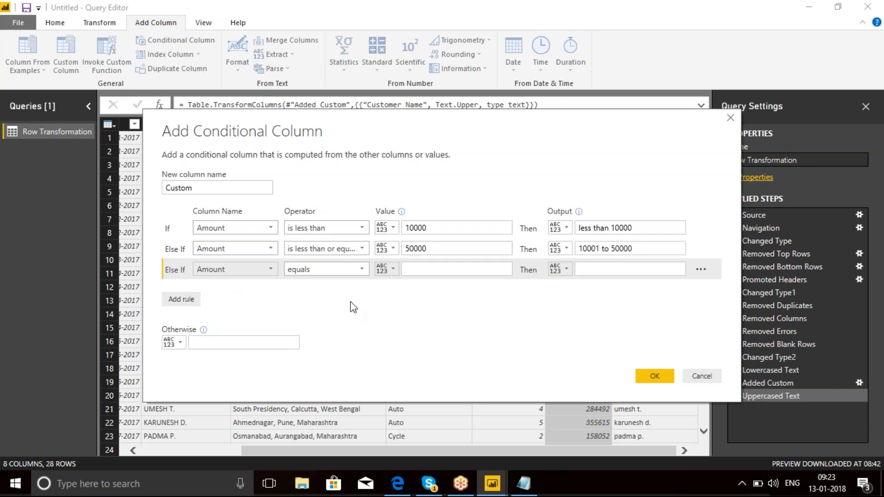
click(361, 271)
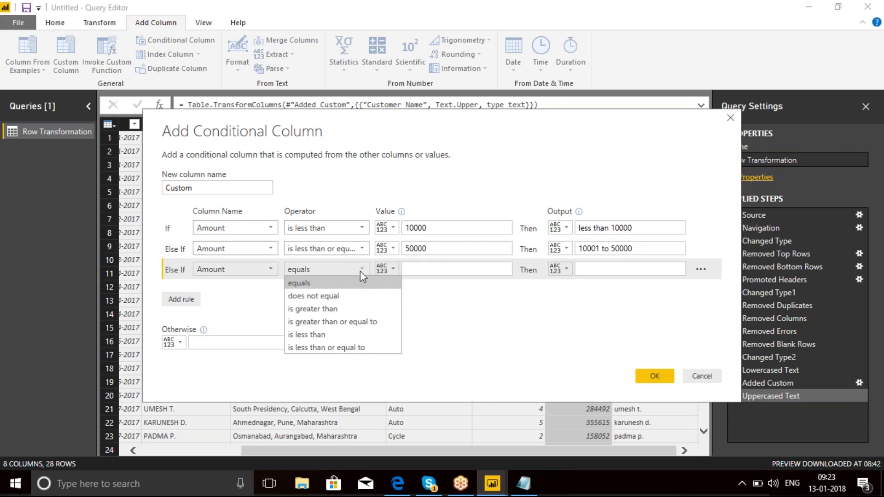
click(336, 348)
click(433, 269)
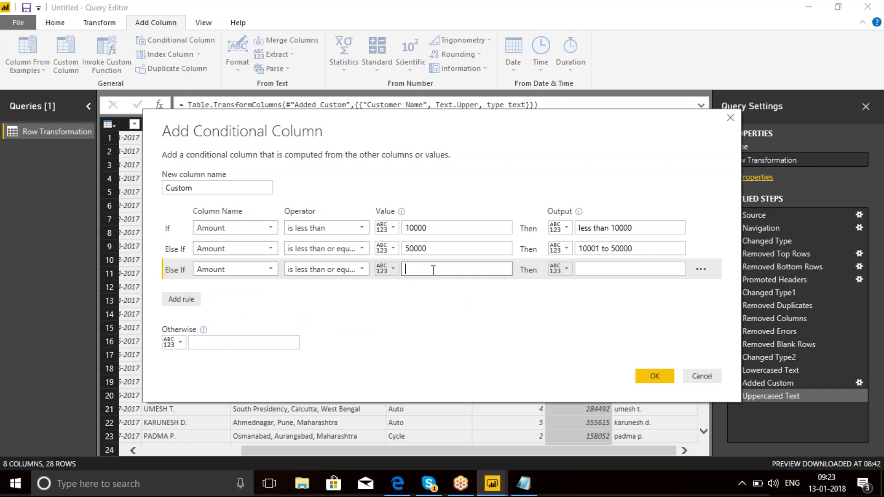
text(2000)
text(00)
click(609, 265)
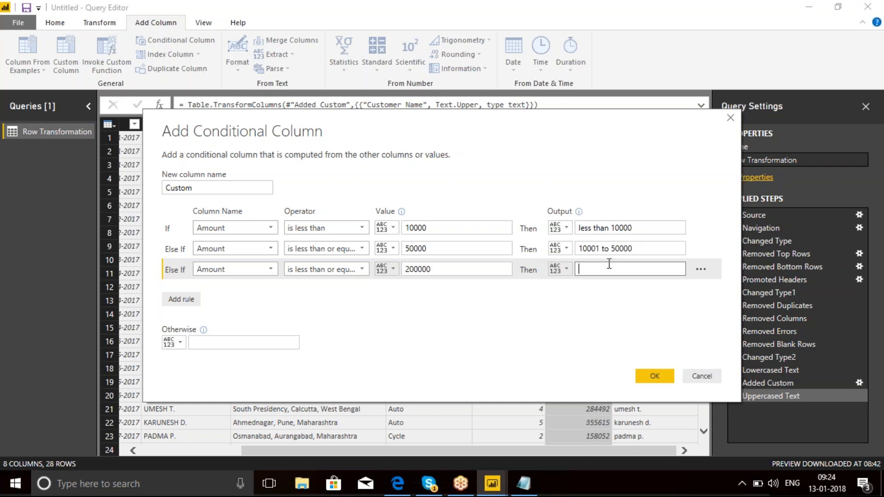
text(50001 to)
key(BackSpace)
text(200000)
Add a fourth rule that outputs "200001 to 400000" if Amount is less than or equal to 400000.
click(181, 299)
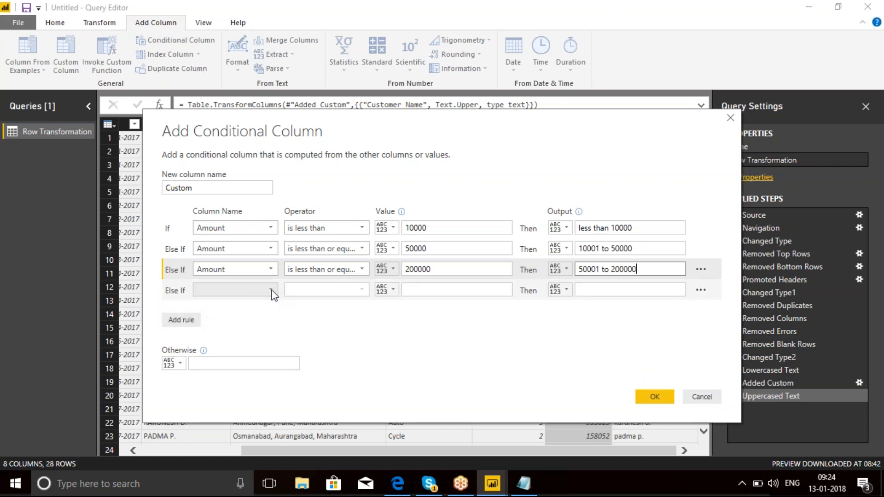
click(272, 291)
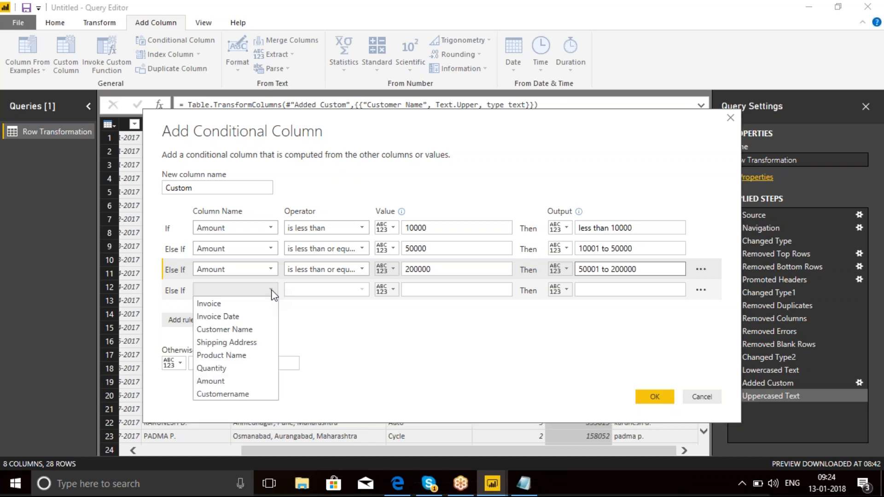
click(223, 382)
click(362, 291)
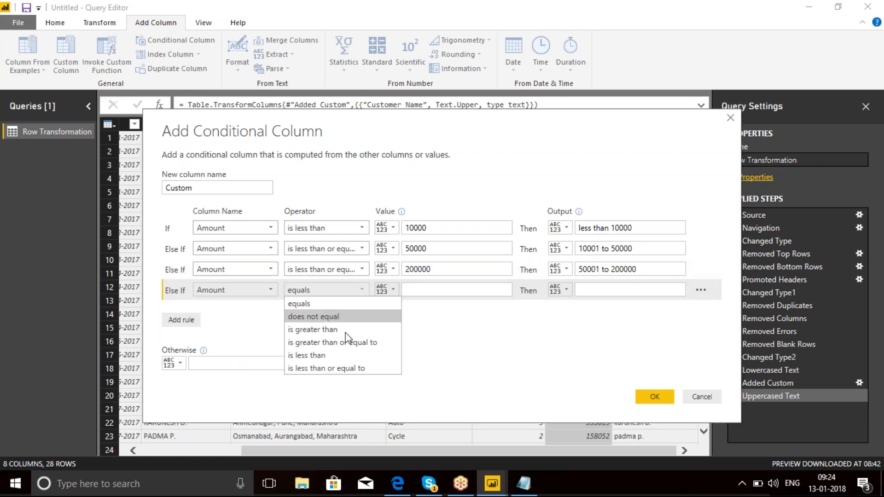
click(323, 368)
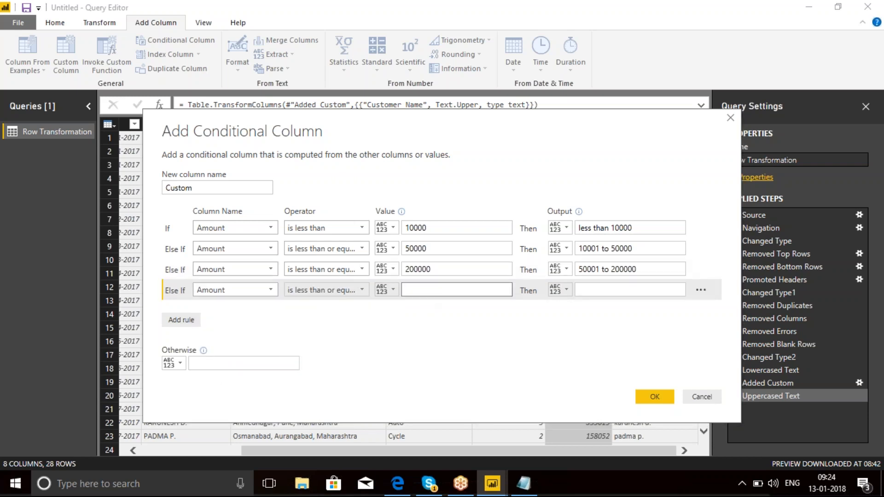
click(422, 290)
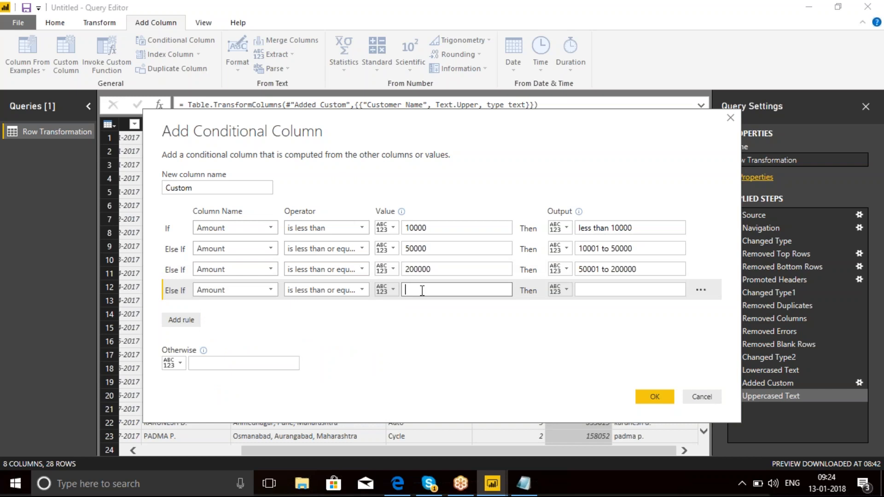
text(400000)
click(589, 289)
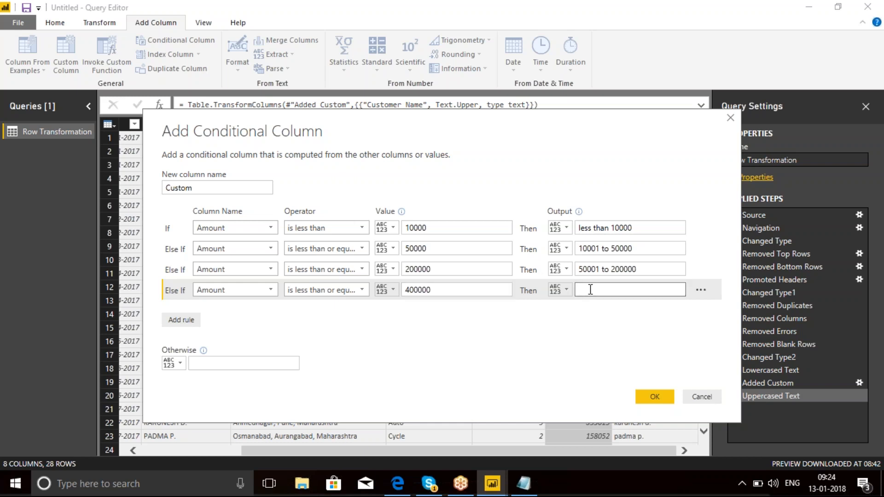
text(200001 to 400000)
Add a fifth rule that outputs "400001 to 700000" if Amount is less than or equal to 700000.
click(179, 320)
click(261, 316)
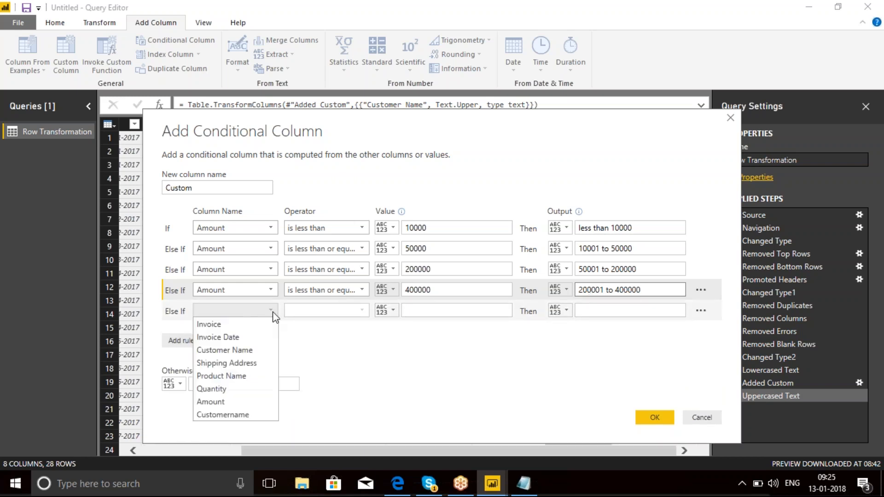
click(224, 401)
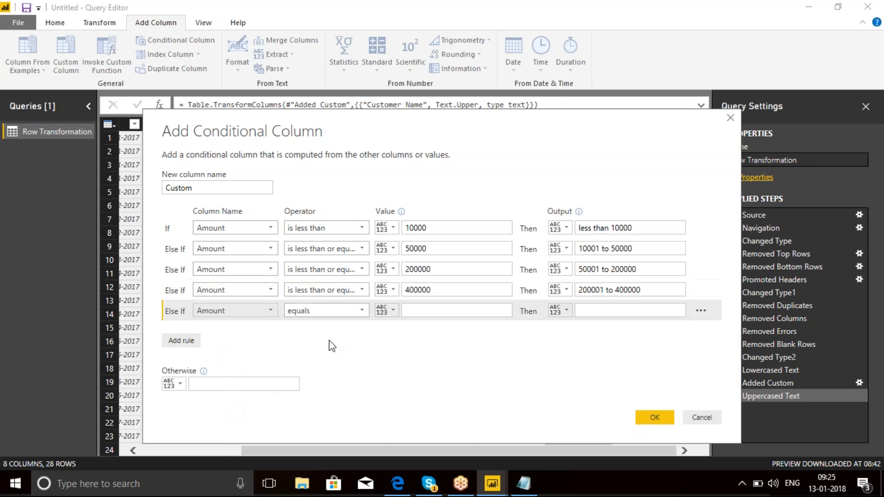
click(362, 310)
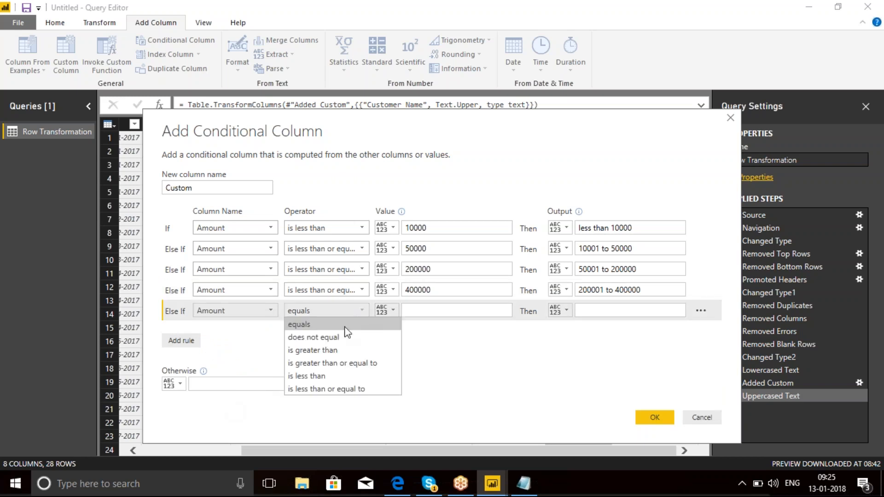
click(324, 389)
click(452, 312)
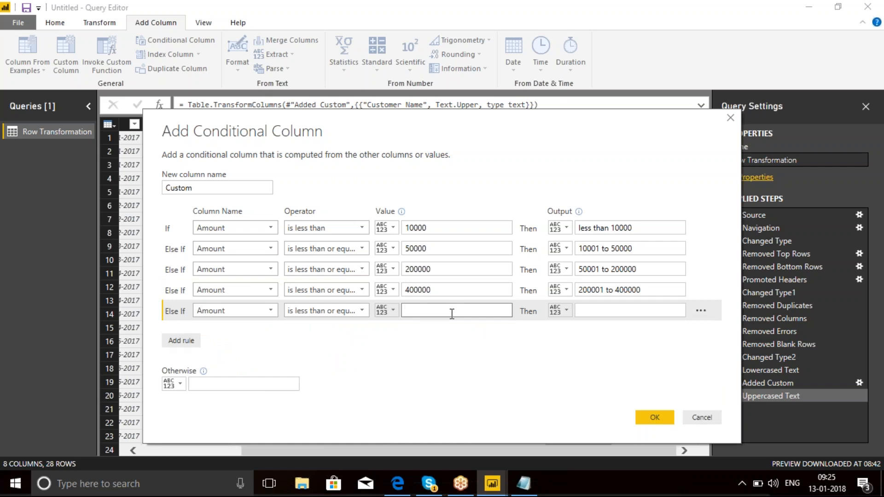
text(700000)
click(589, 309)
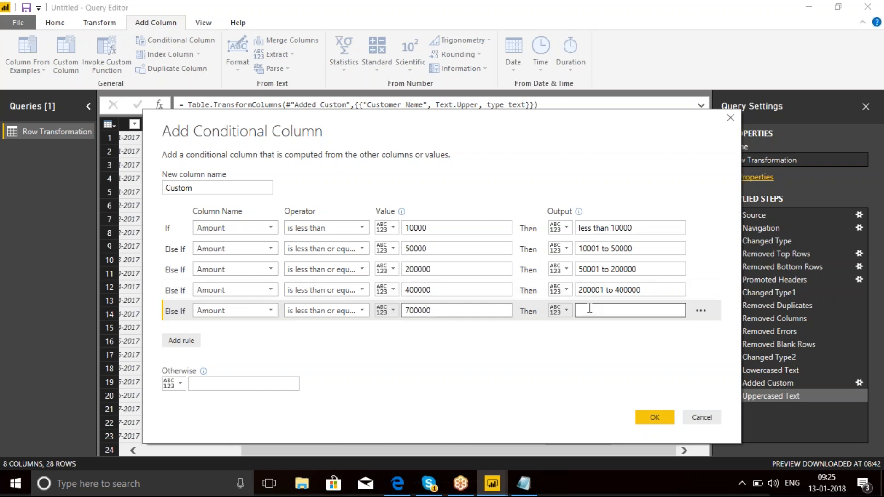
text(4)
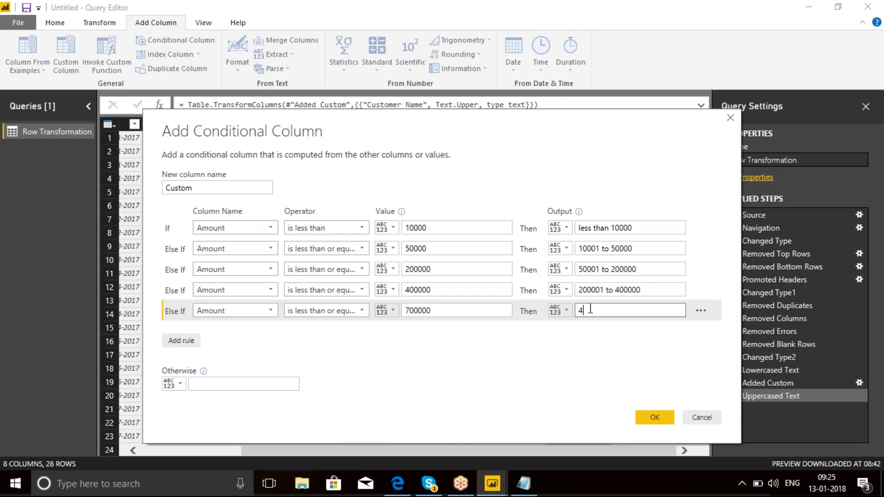
text(00000)
key(BackSpace)
text(1 to 700000)
Set the otherwise output to 800000 and create the conditional column with the name SalesRange.
click(199, 384)
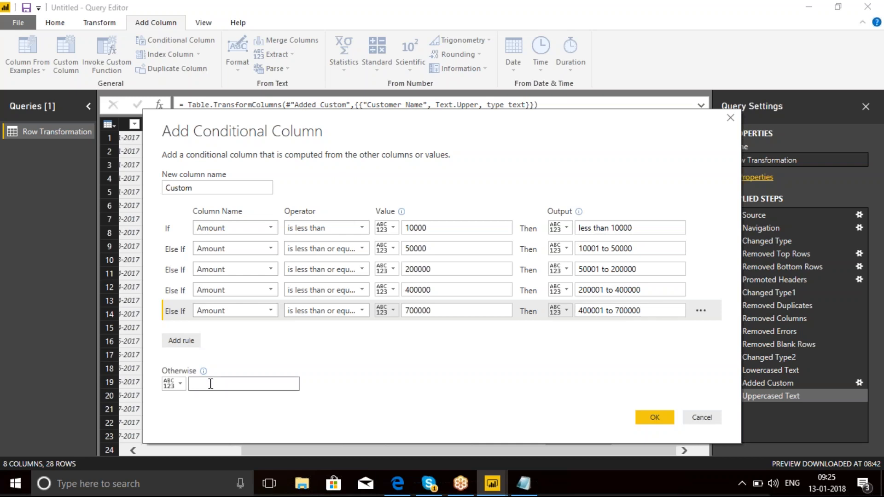
text(800000)
click(194, 188)
double_click(194, 188)
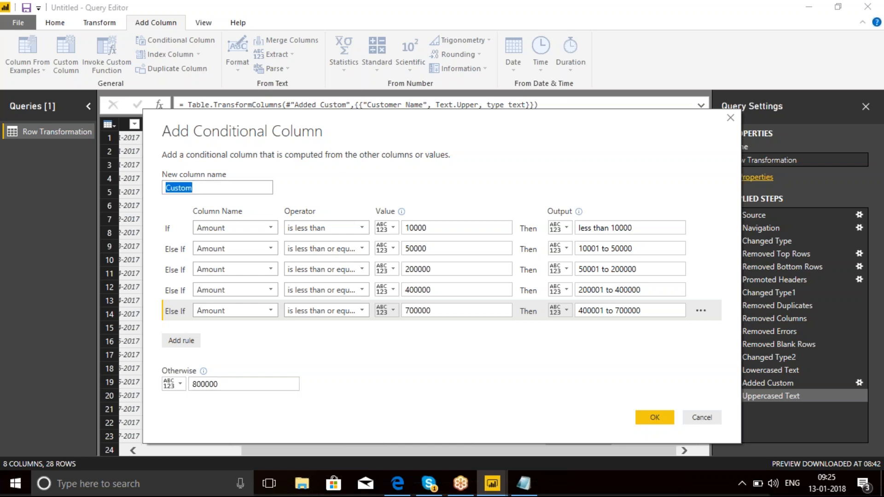
text(SalesR)
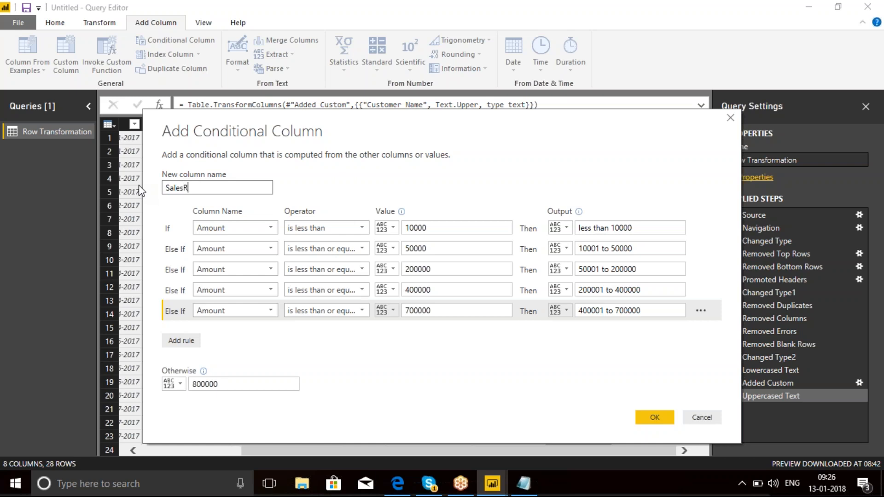
text(ange)
click(654, 418)
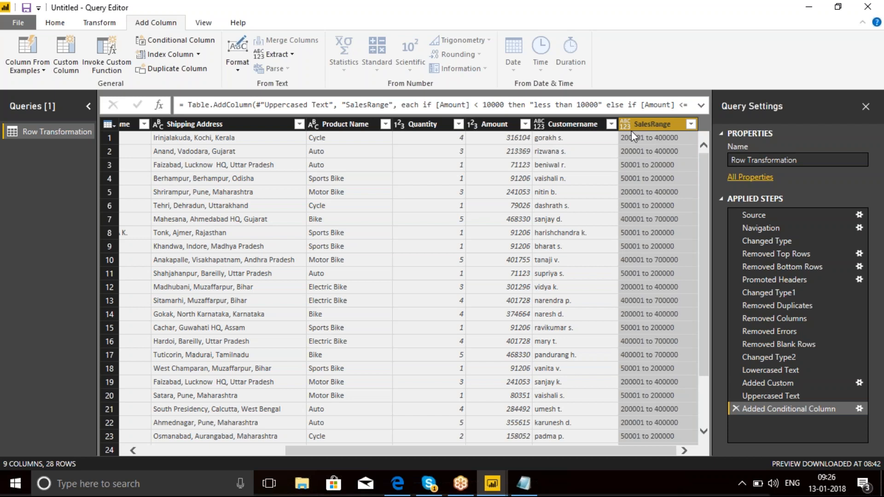
Examine the Amount column's filter values and number filter option without applying a filter, and return to the first columns.
click(502, 126)
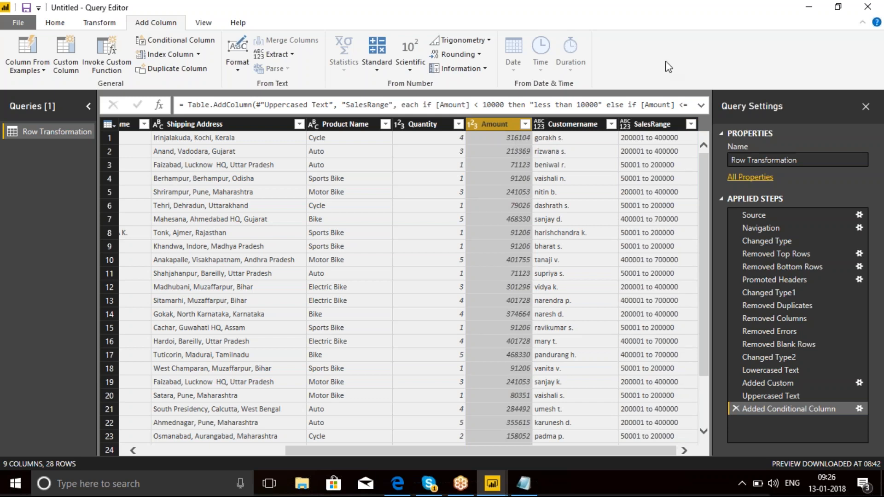
click(524, 123)
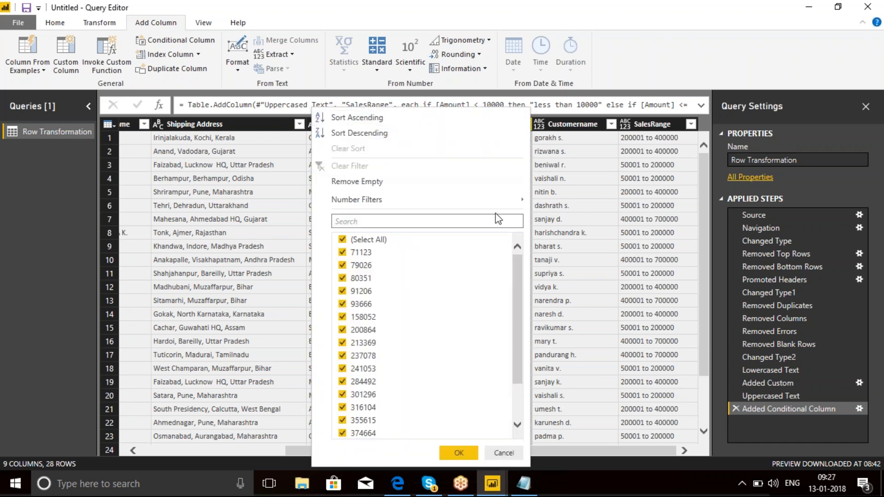
mouse_move(524, 205)
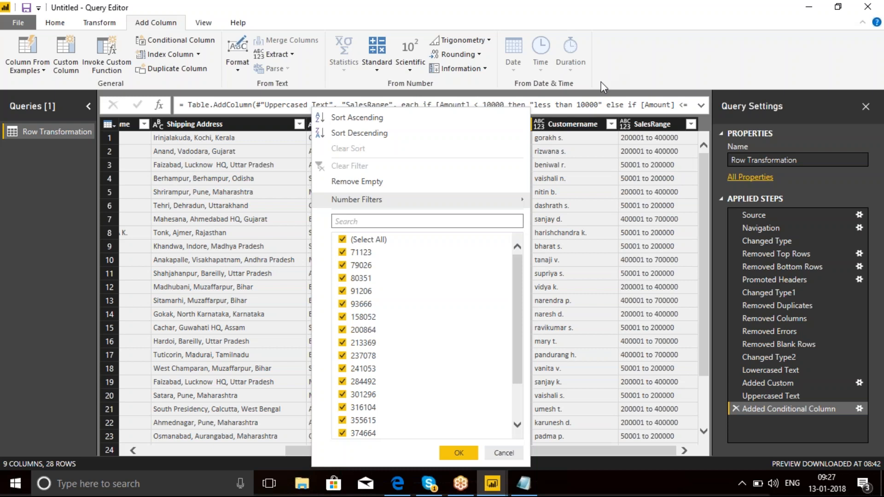
click(501, 453)
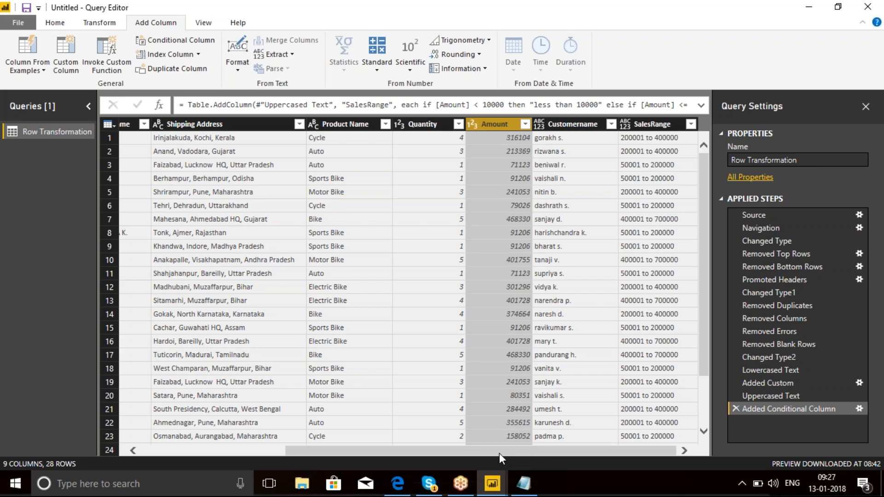
drag(424, 450, 217, 460)
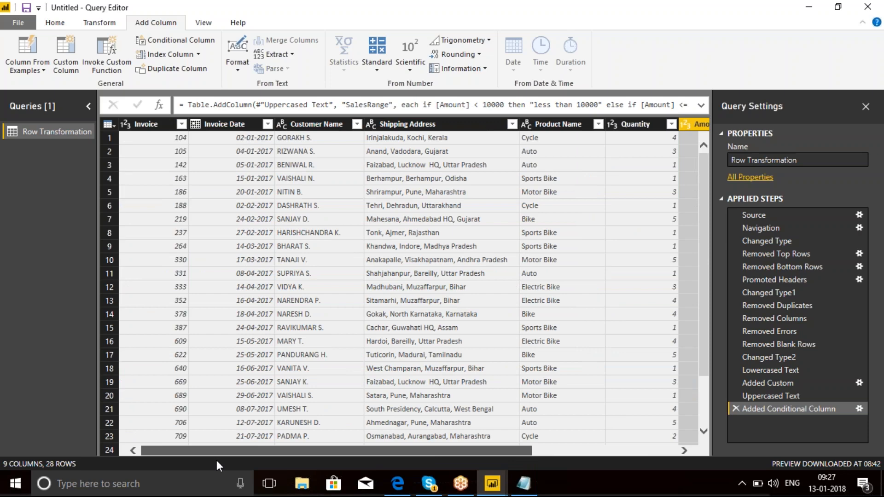
drag(301, 455, 278, 450)
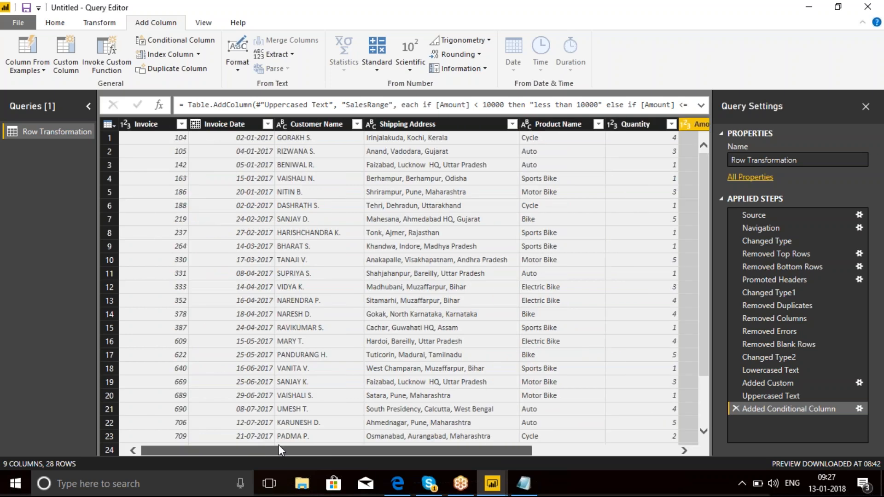
Switch to the power bi notes in Notepad and prefix the Filtering the row, Grouping row and Previous row lines with "--".
click(525, 488)
key(Up)
key(Up)
key(Up)
key(Up)
key(Up)
key(Up)
key(Up)
key(Up)
key(Up)
key(Up)
key(Up)
key(Up)
key(Up)
key(Up)
key(Up)
key(Up)
key(Up)
key(Up)
key(Up)
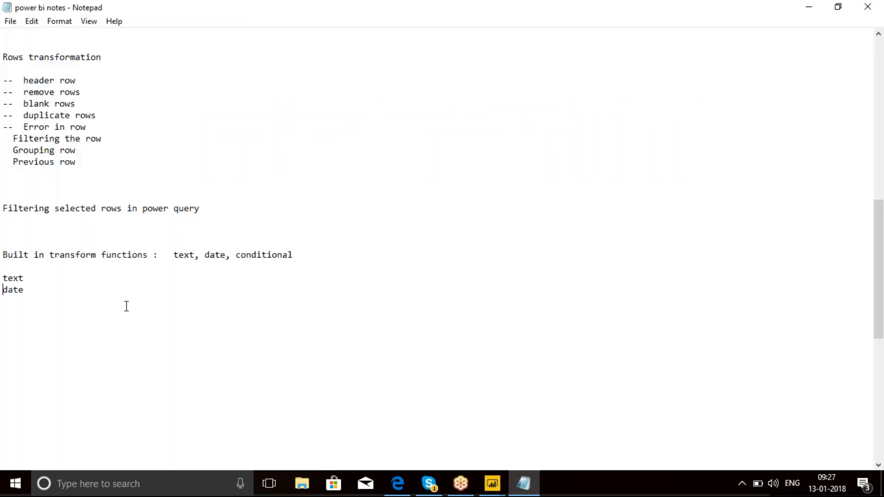
key(Up)
key(Up)
click(6, 138)
text(--)
key(Left)
key(Left)
text(--)
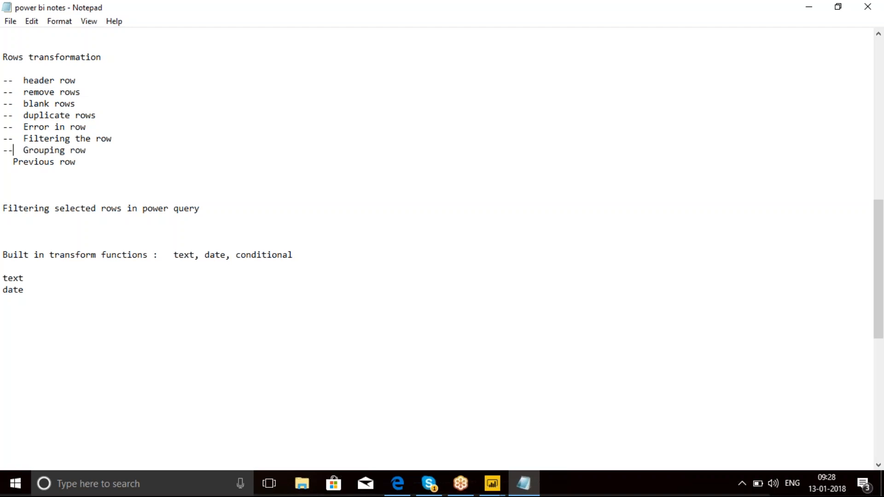
key(Left)
key(Left)
text(--)
Review Parts 2 to 5 of the course outline in the notes, and return to the Query Editor.
key(Up)
key(Up)
key(Up)
key(Up)
key(Up)
key(Up)
key(Up)
key(Up)
key(Up)
key(Up)
key(Up)
key(Up)
key(Up)
key(Up)
key(Up)
key(Up)
key(Up)
key(Up)
key(Up)
key(Up)
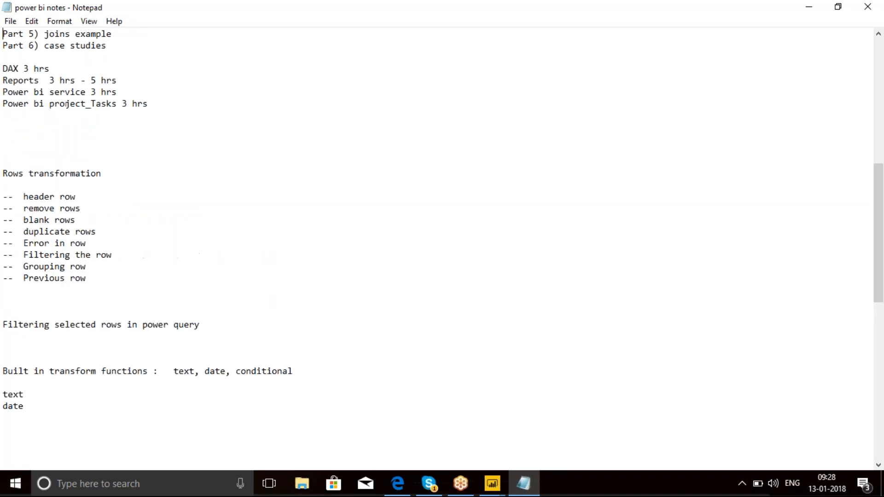
key(Up)
key(Up)
key(Up)
key(Up)
key(Up)
key(Up)
key(Up)
key(Up)
key(Up)
key(Up)
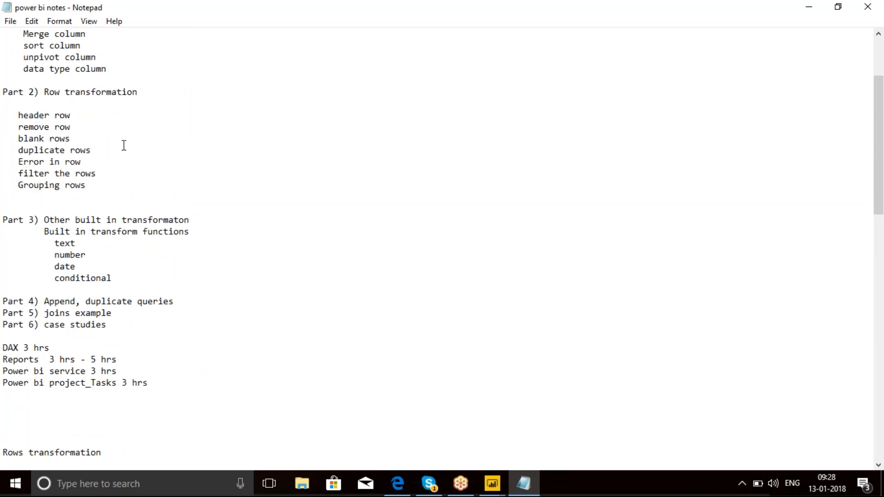
click(113, 286)
drag(109, 277, 7, 91)
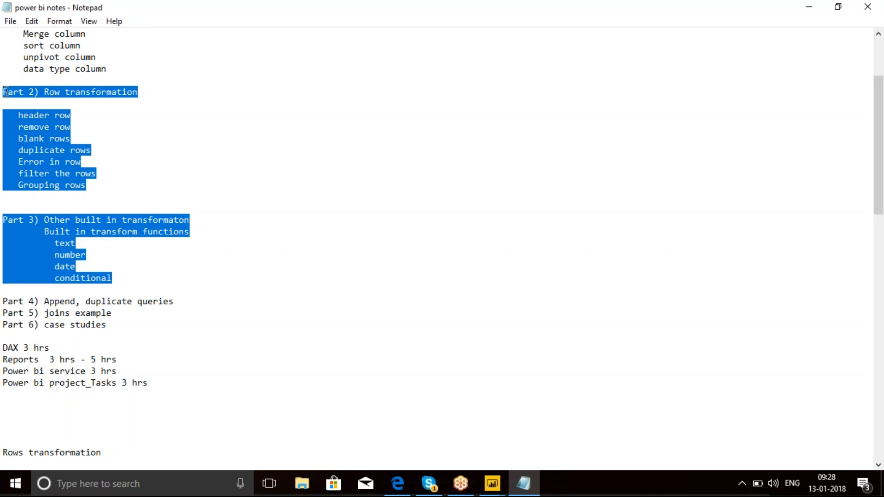
drag(112, 313, 6, 304)
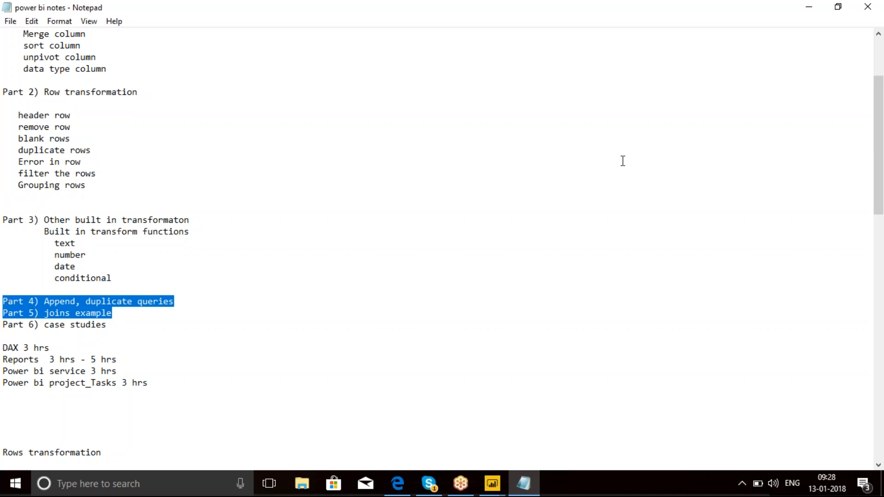
click(809, 7)
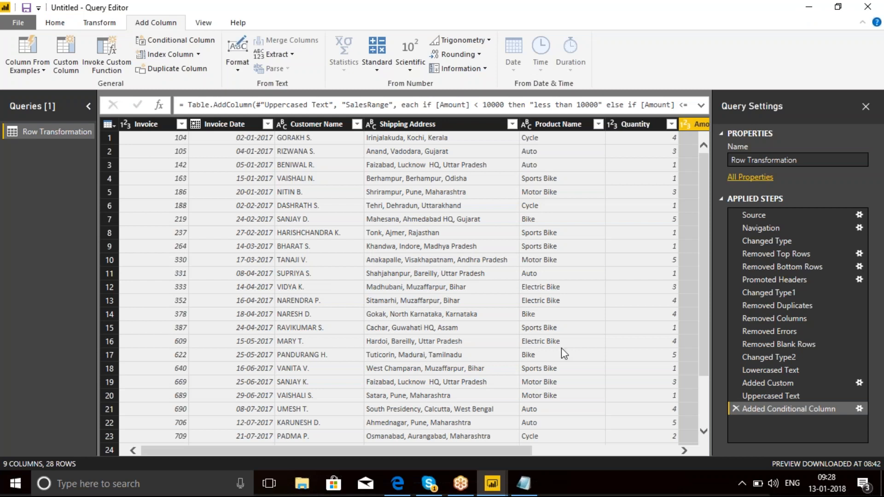
Examine the text transformation and formatting options available for the Customer Name column.
click(316, 125)
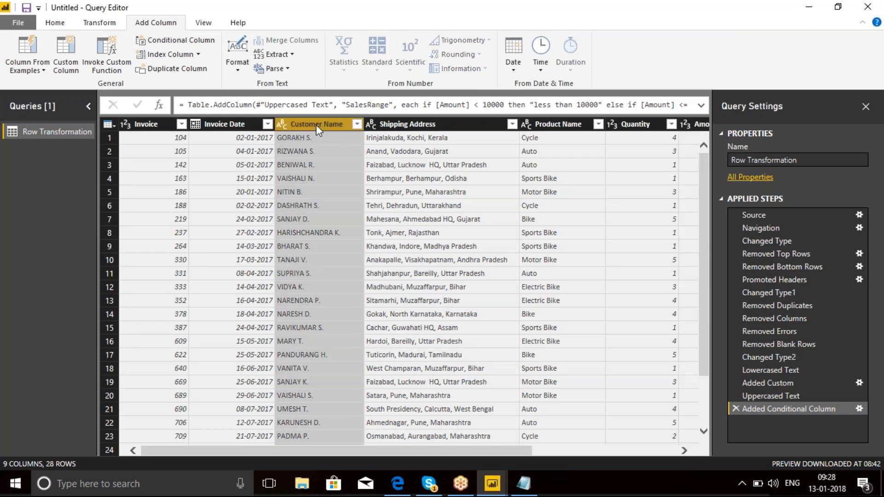
right_click(316, 125)
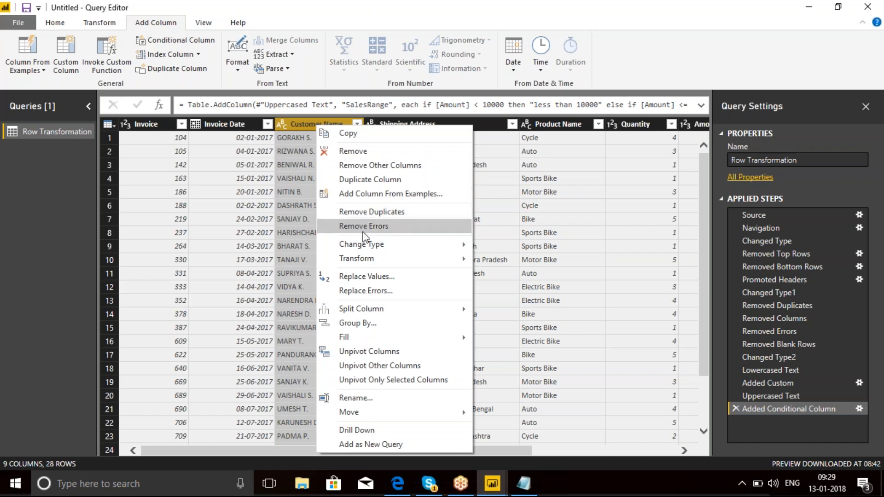
mouse_move(369, 261)
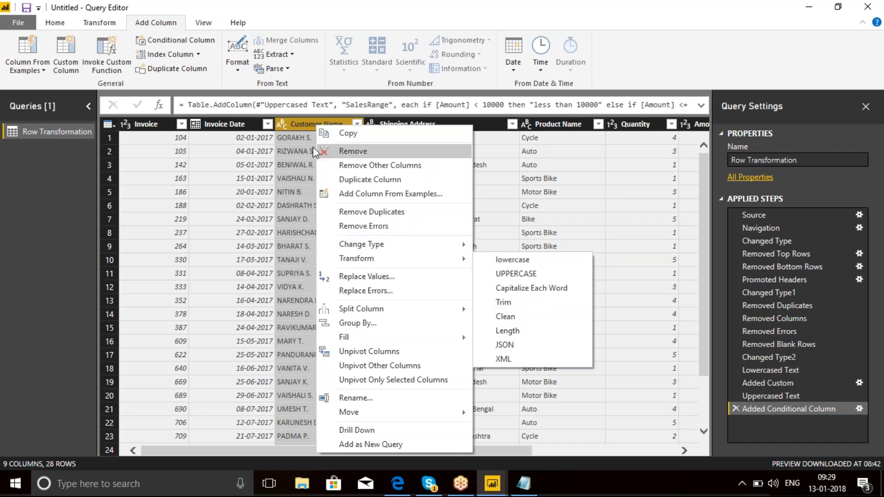
click(292, 123)
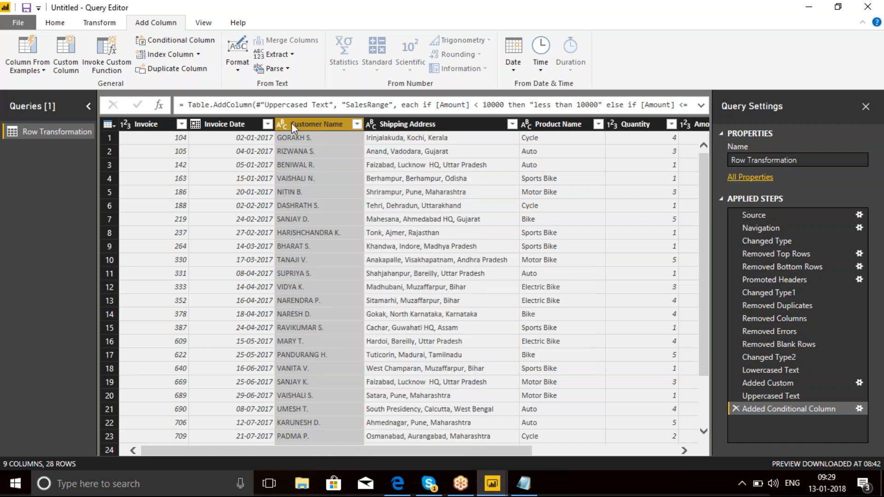
click(104, 24)
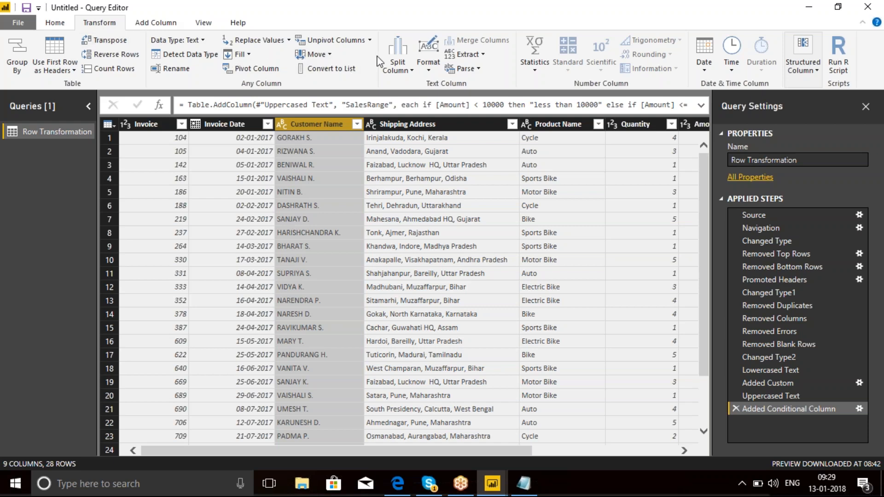
click(430, 70)
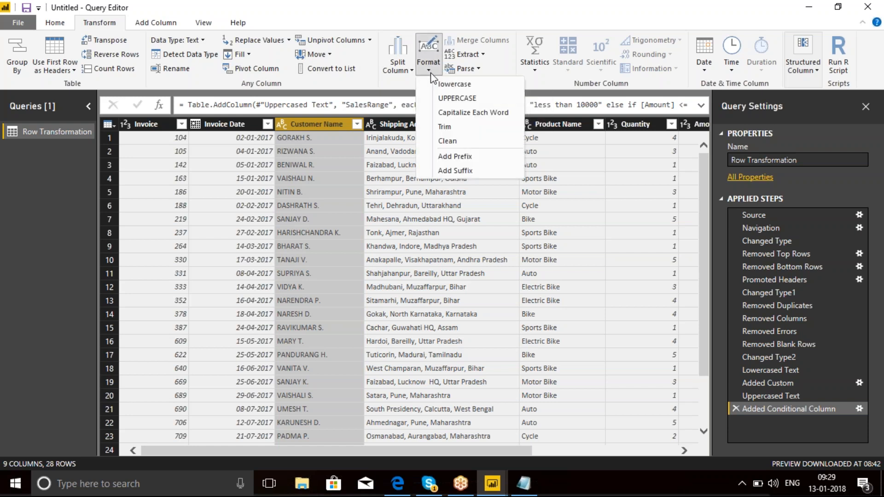
Add the prefix "Mr." to every value in the Customer Name column.
click(466, 157)
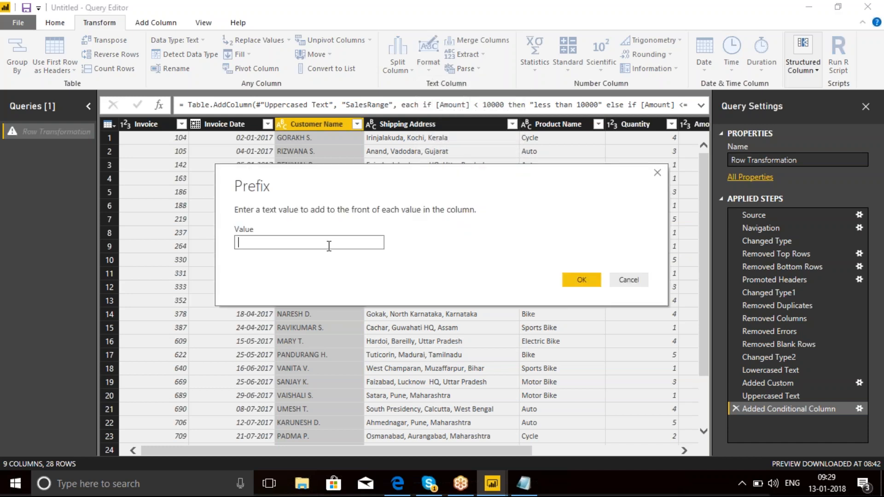
text(Mr.)
click(582, 285)
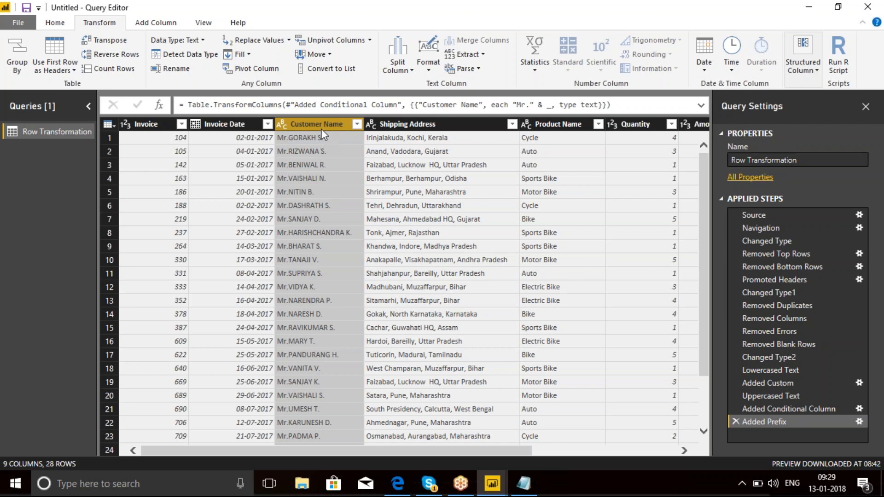
Add a suffix made of a long run of commas to every Customer Name value.
click(428, 73)
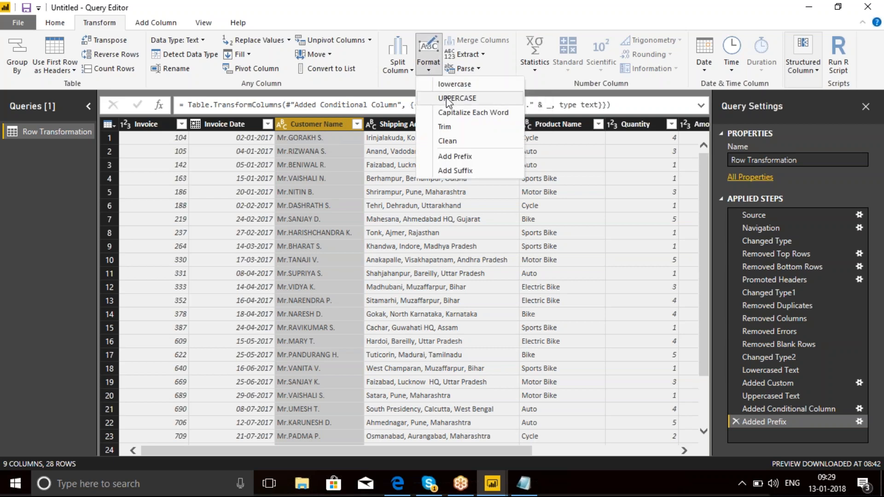
click(452, 170)
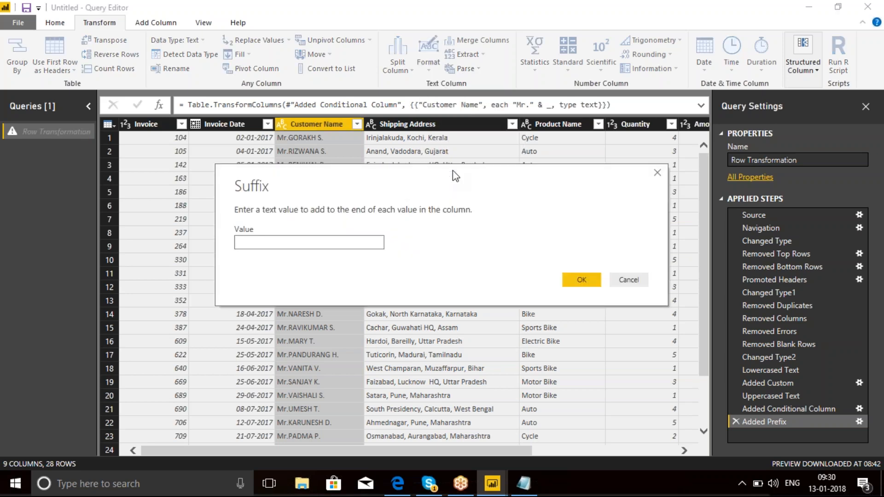
click(283, 241)
text(,,,,,,,,,,,,,,,,,,,,,,,,)
click(583, 280)
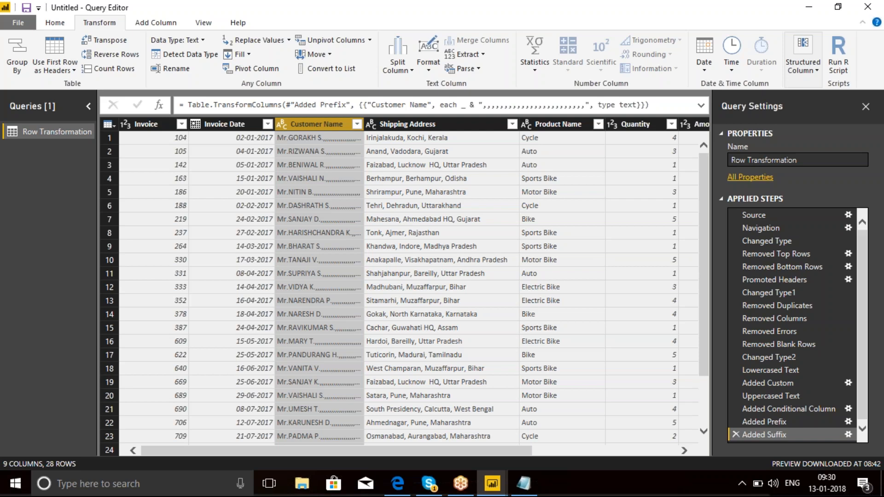
click(169, 32)
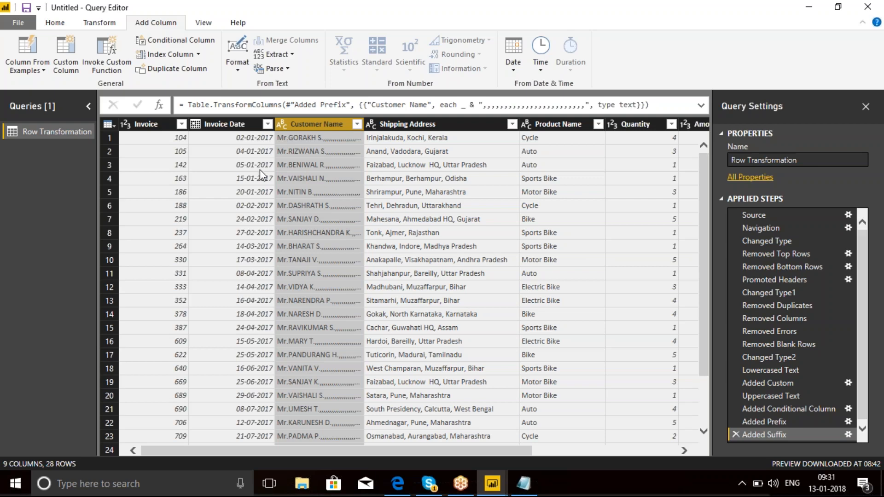
click(472, 478)
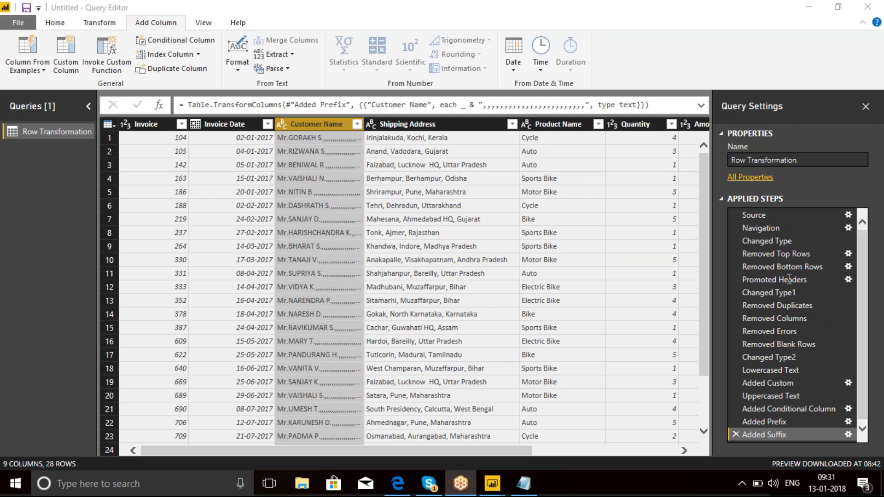
click(356, 124)
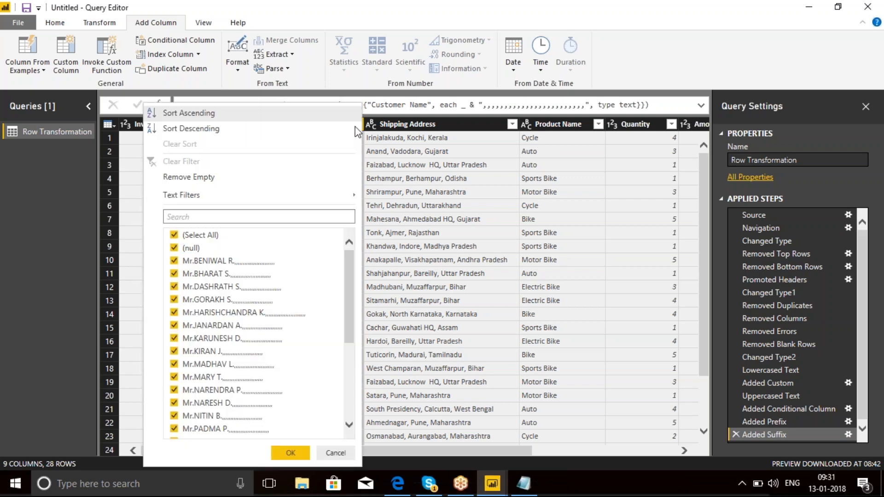
key(Escape)
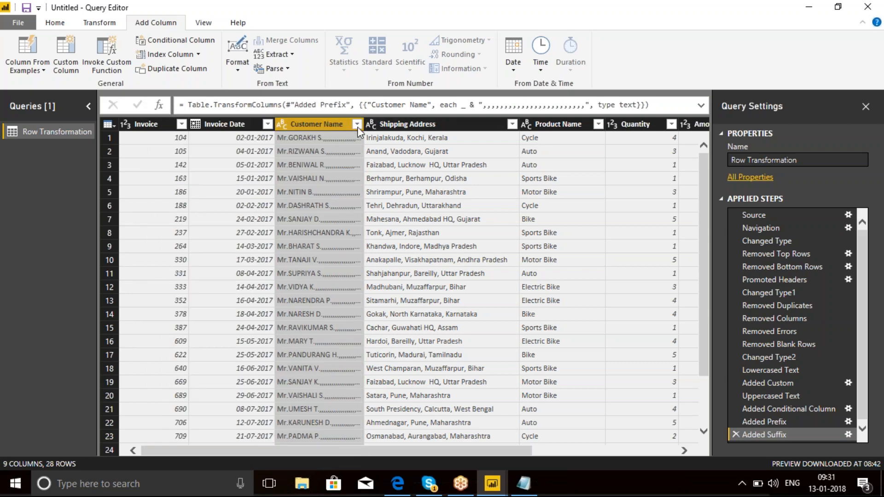
Start a "contains" text filter on Customer Name, using the first-row customer's first name as its value.
click(357, 126)
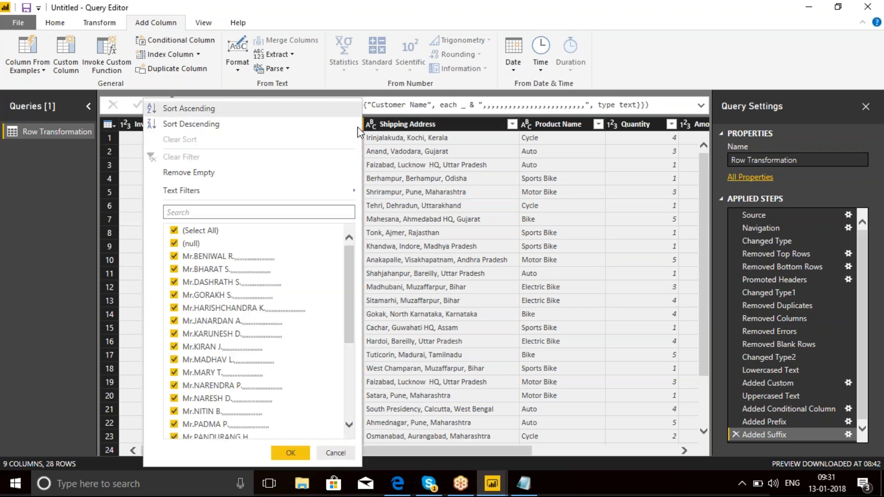
mouse_move(348, 199)
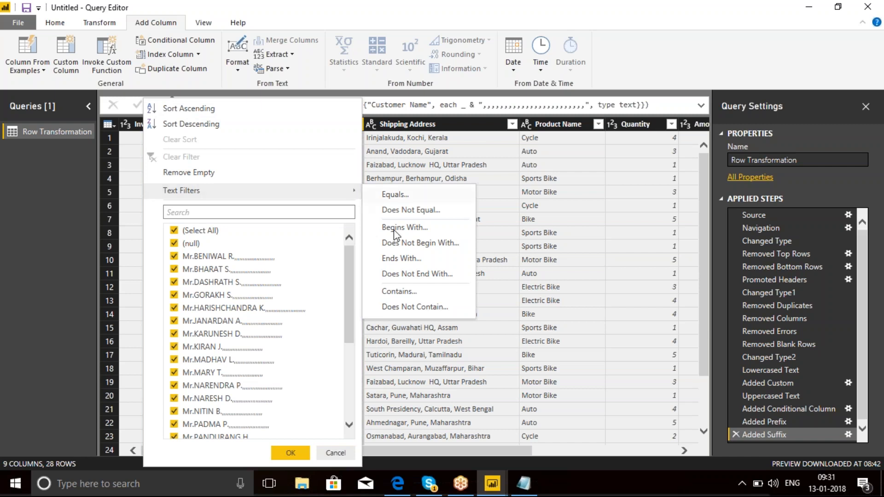
click(392, 293)
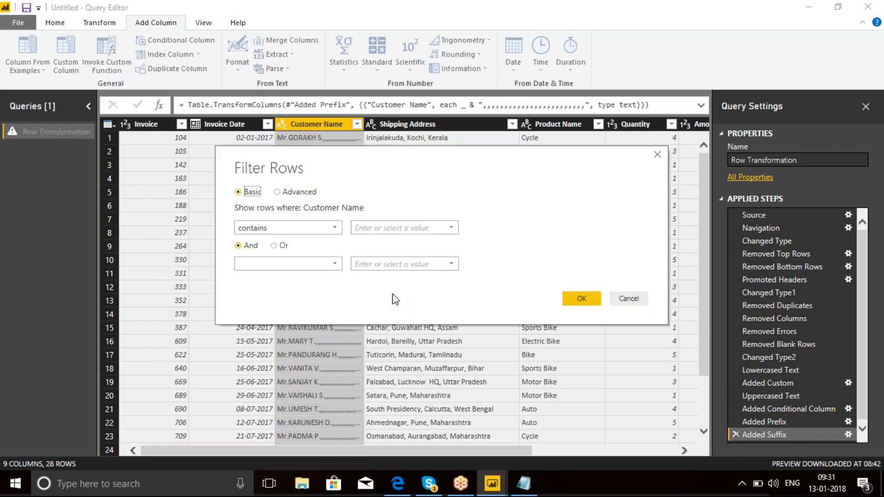
click(396, 231)
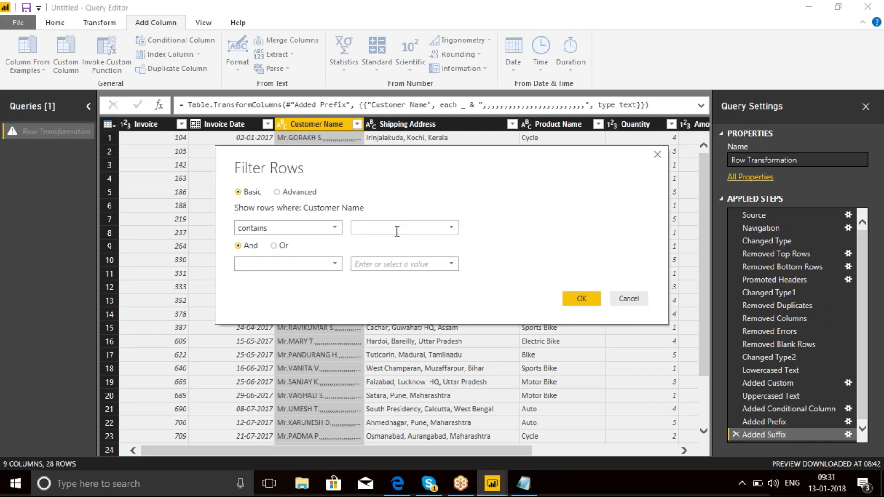
text(GORAKH)
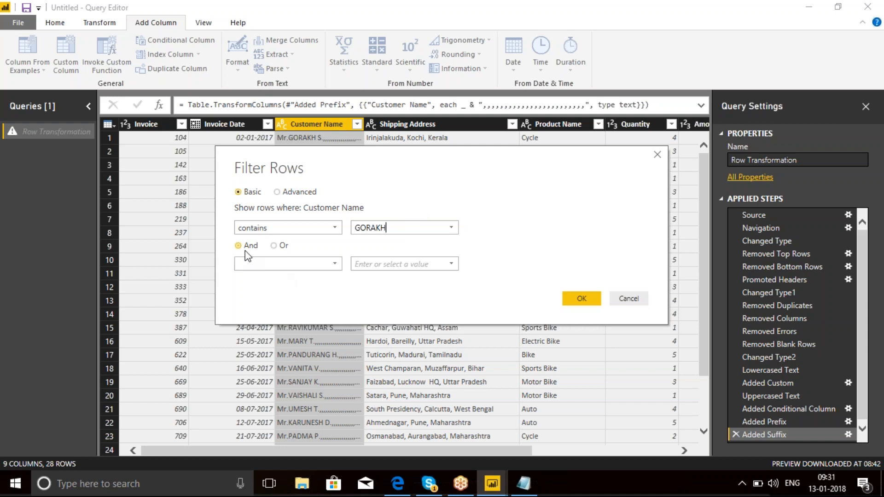
Add a second Customer Name condition joined with Or, using "contains" and the first name of the customer on invoice 640.
click(273, 246)
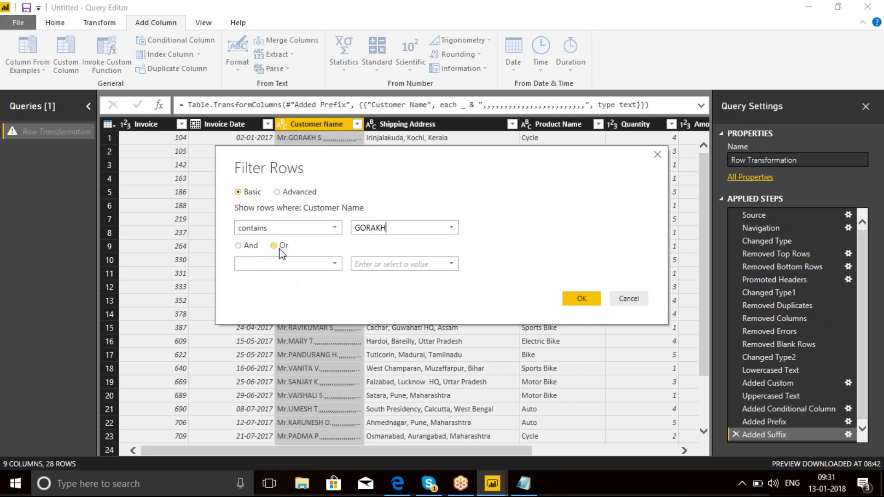
click(339, 268)
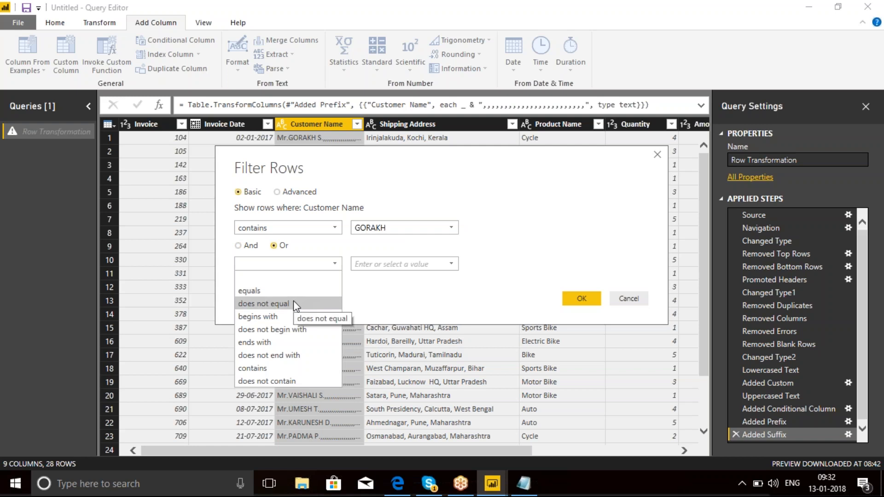
click(256, 368)
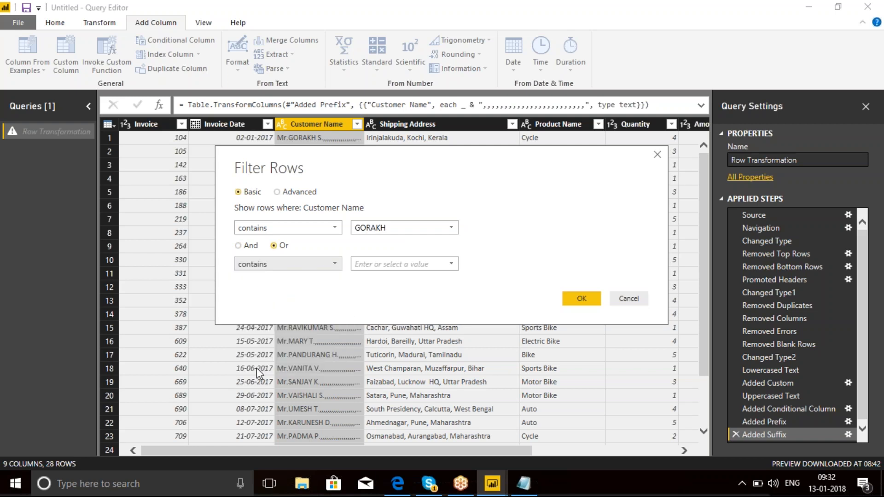
click(373, 266)
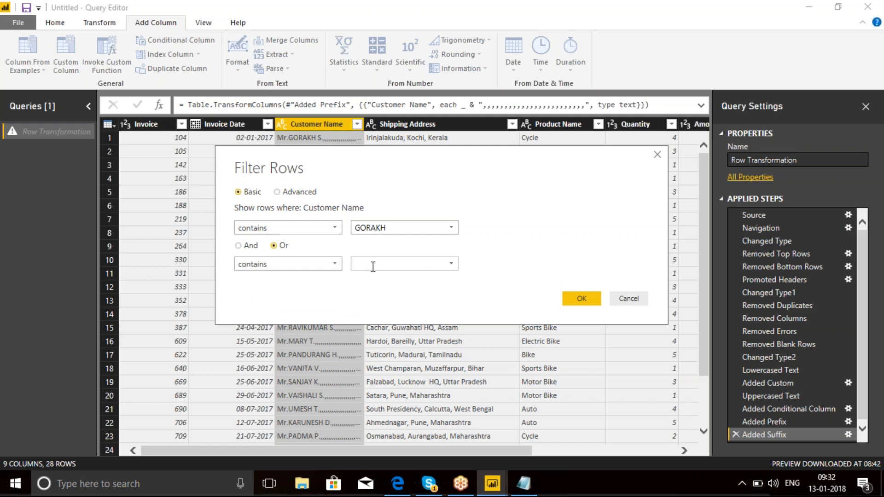
text(VANITA)
Switch the row filter to Advanced mode and change the second clause to Shipping Address contains "Pune".
click(278, 191)
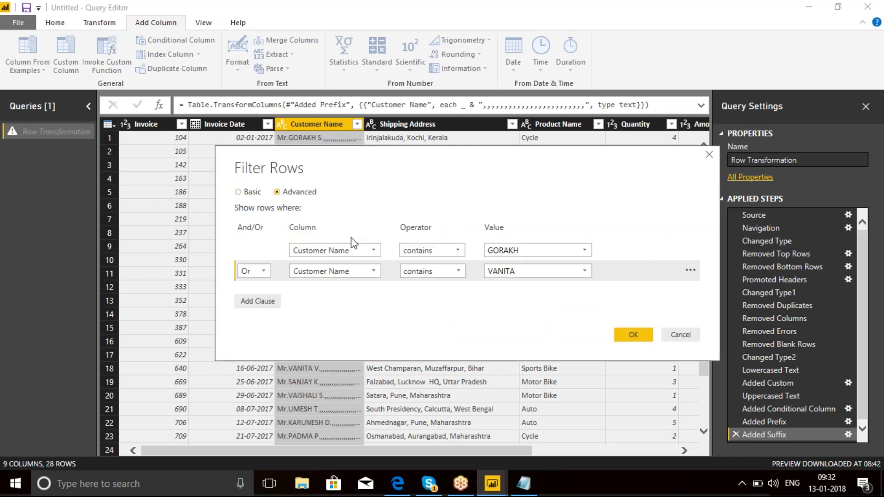
click(375, 272)
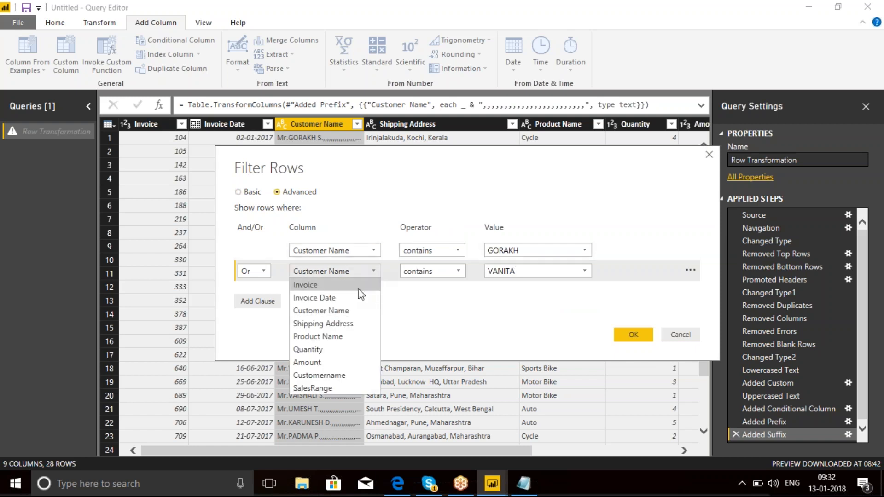
click(331, 325)
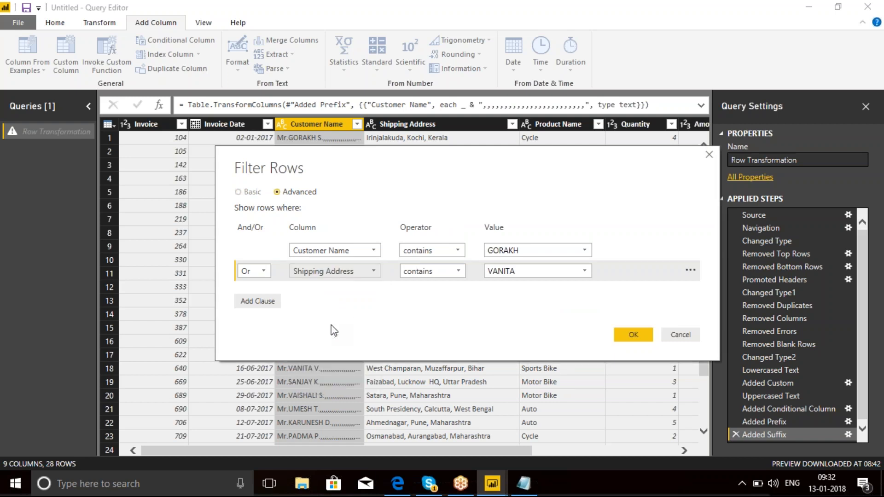
click(536, 273)
key(BackSpace)
key(BackSpace)
key(BackSpace)
key(BackSpace)
key(BackSpace)
key(BackSpace)
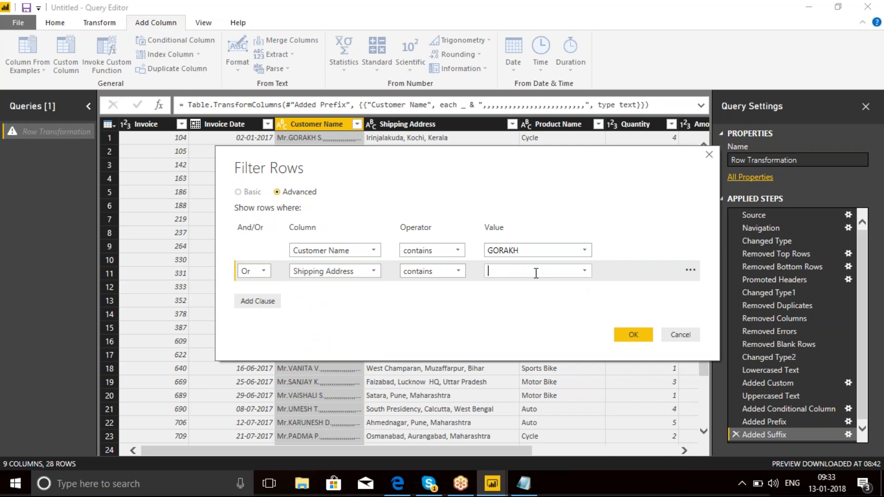
text(p)
key(BackSpace)
text(Pune)
Add a third filter clause where Product Name contains "BIKE".
click(264, 304)
click(264, 304)
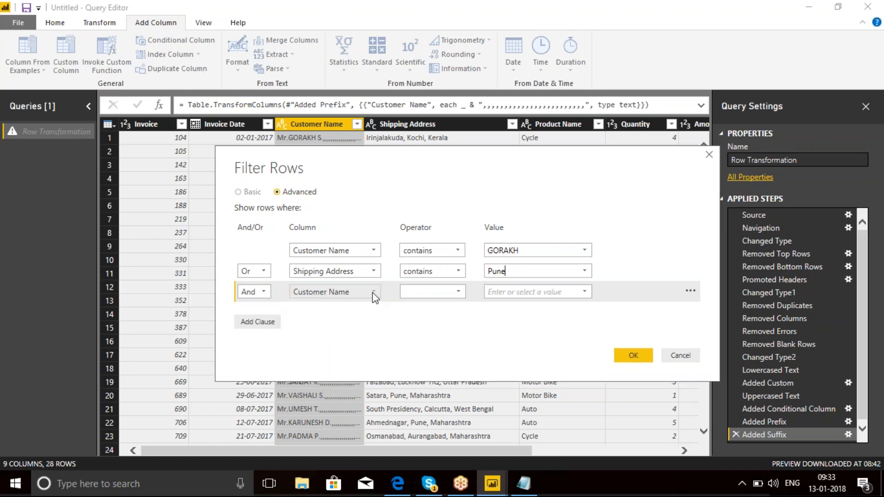
click(374, 295)
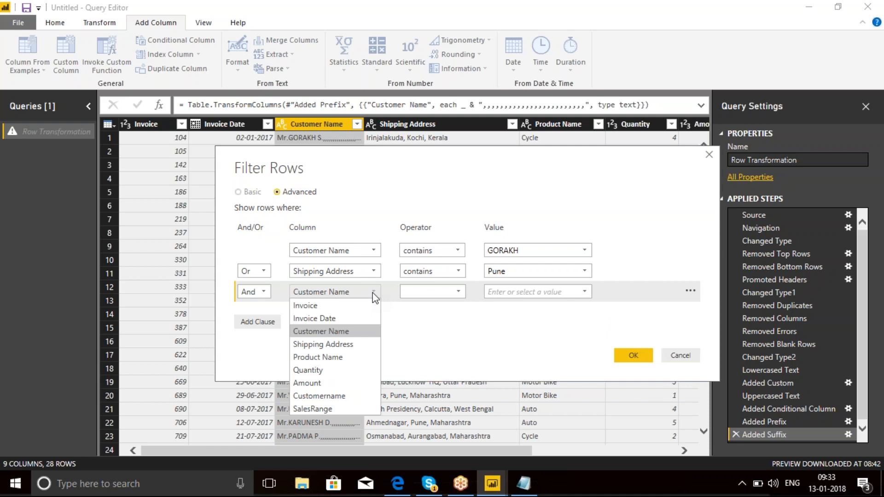
click(327, 358)
click(458, 292)
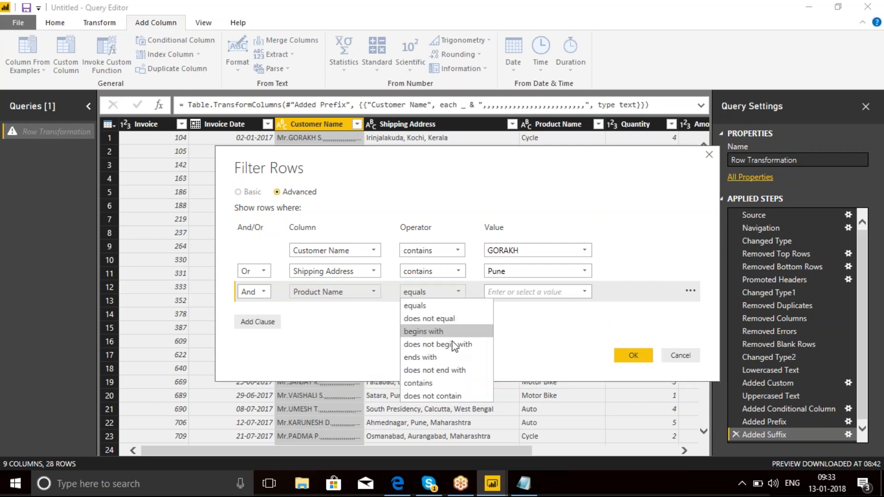
click(422, 383)
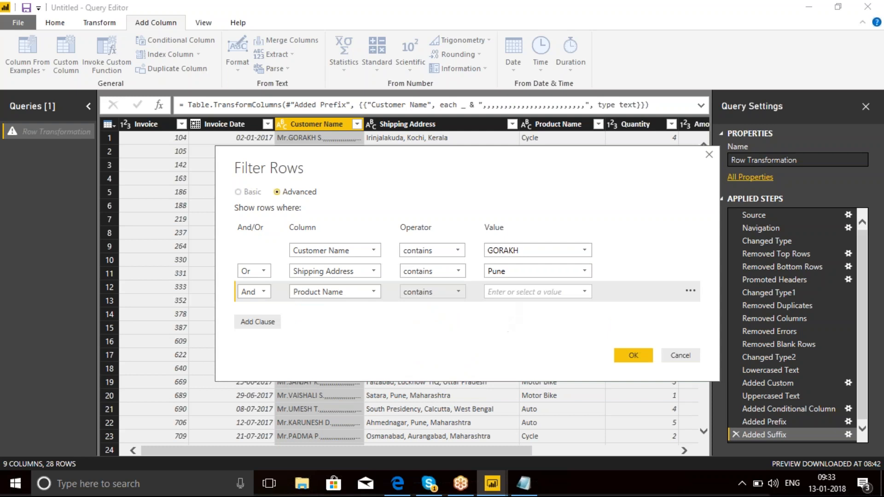
click(504, 290)
text(BIKE)
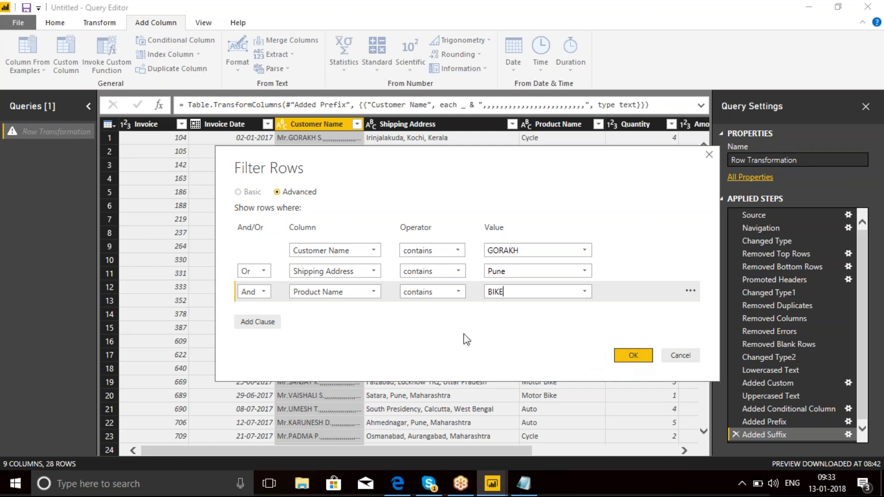
Join the Product Name clause with Or and apply the row filter.
click(265, 292)
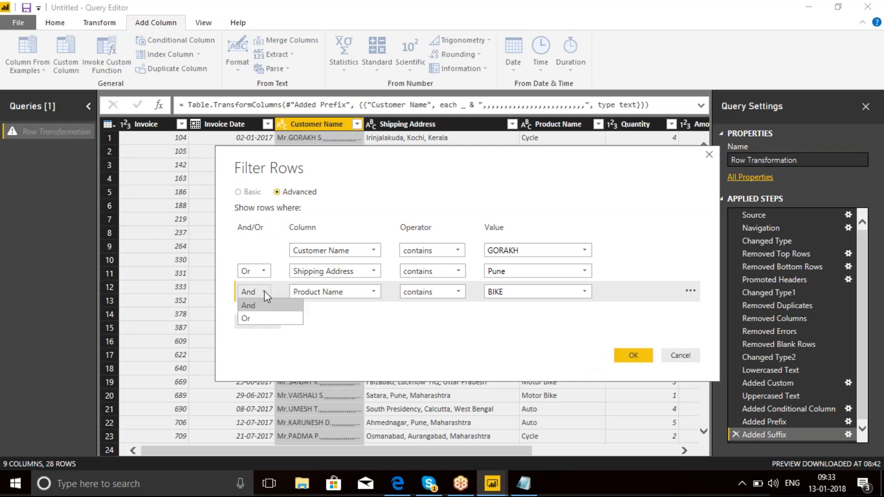
click(247, 319)
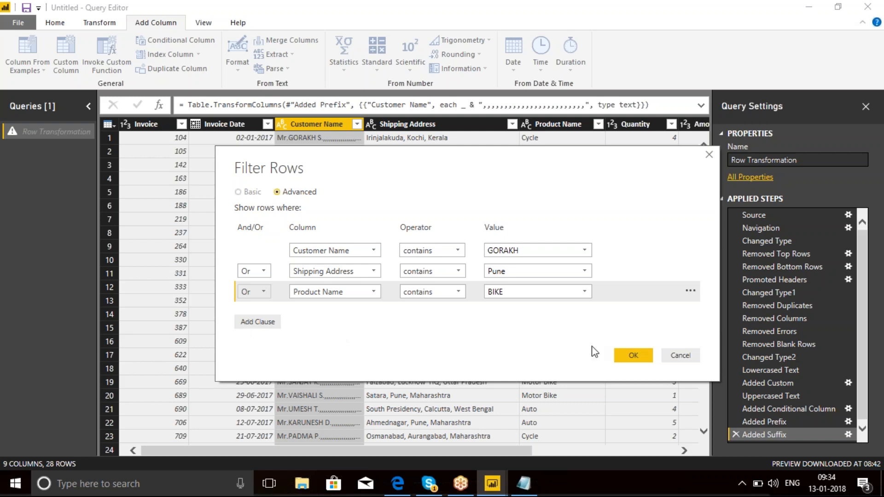
click(634, 357)
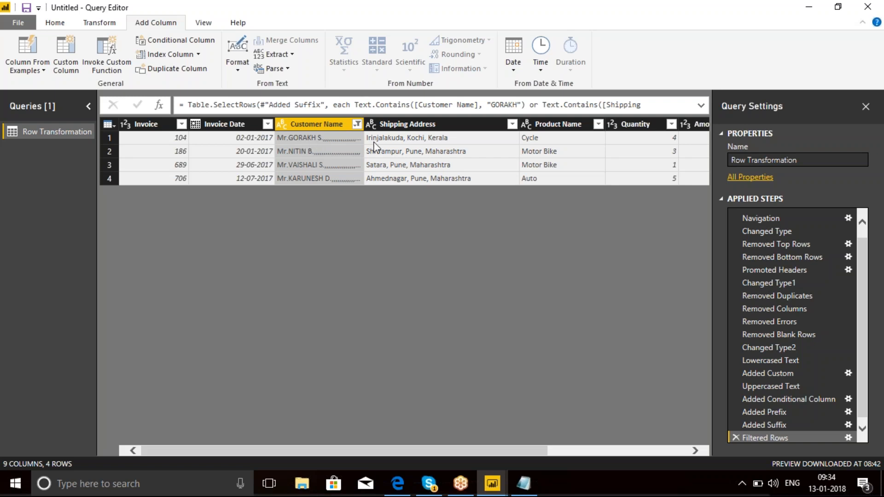
Check the Shipping Address, Product Name and Customer Name values of the filtered rows against the filter clauses.
click(424, 124)
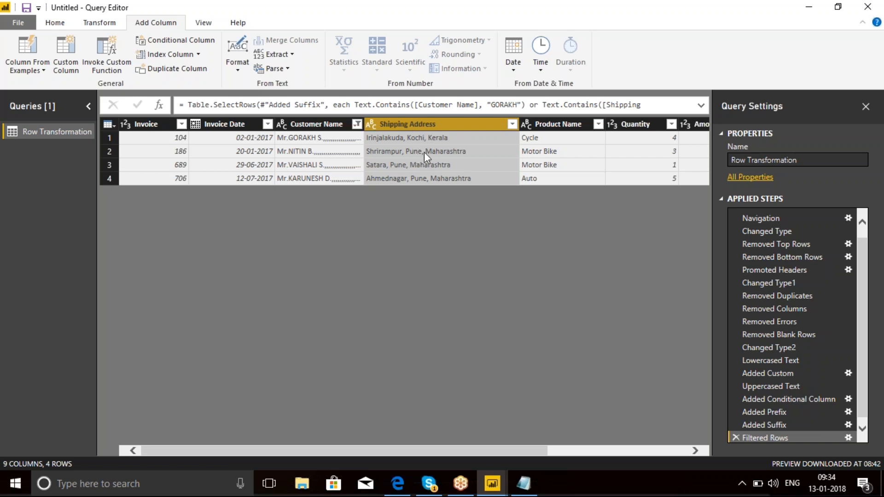
click(560, 131)
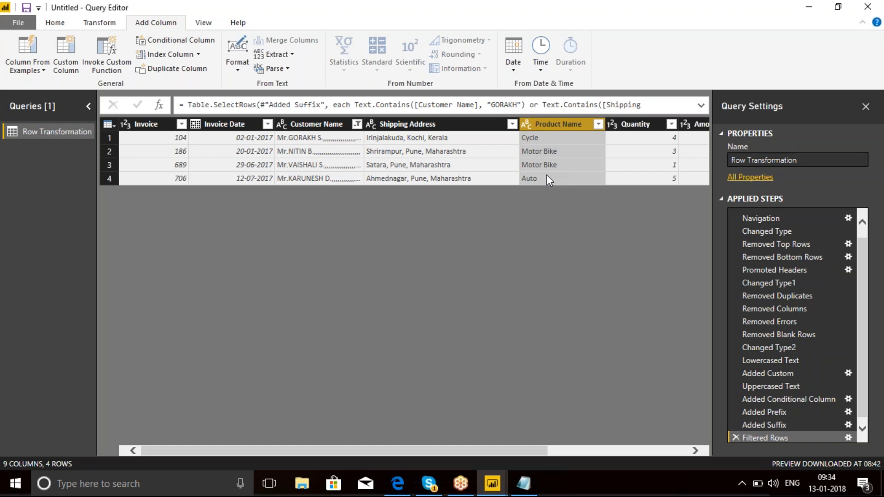
click(316, 126)
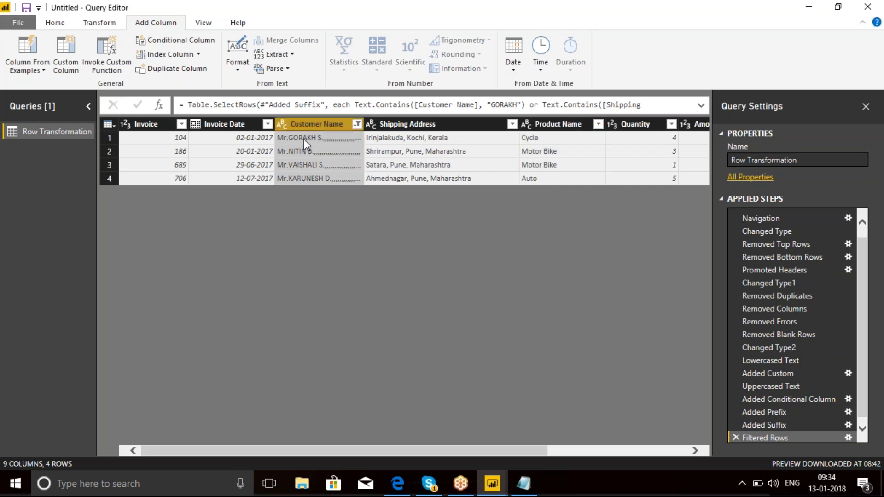
click(303, 139)
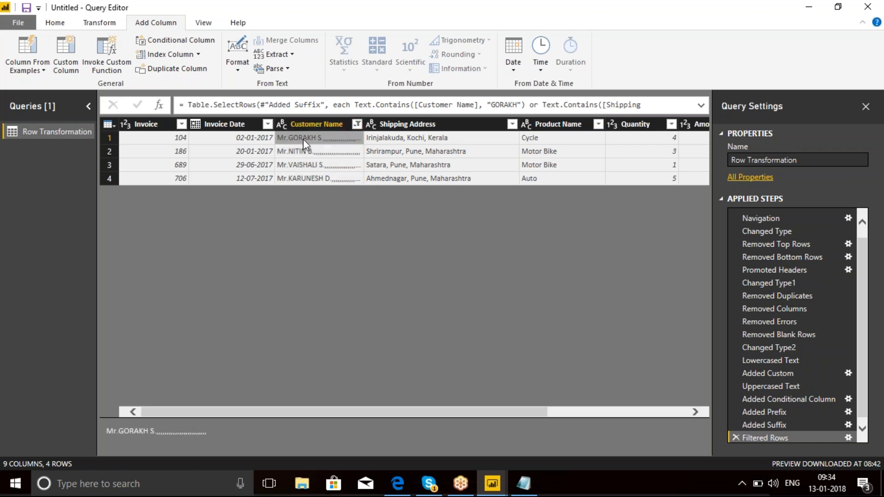
click(419, 137)
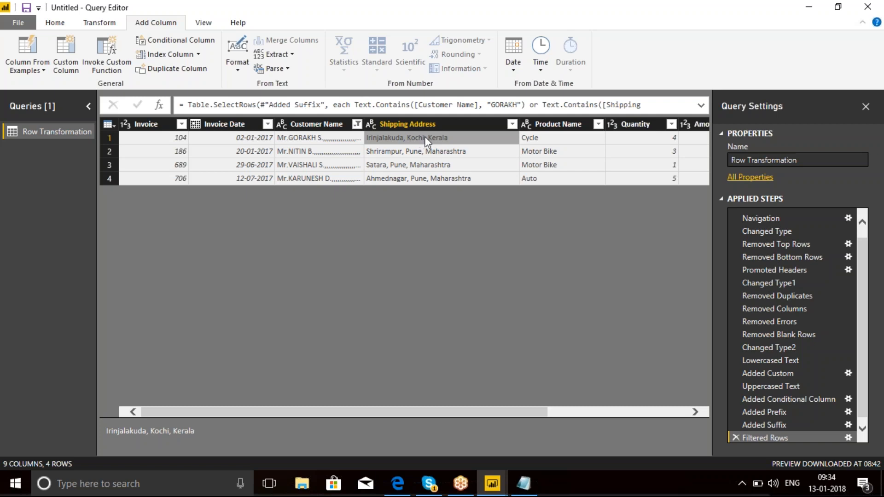
Clear the row filter from the Customer Name column.
click(530, 140)
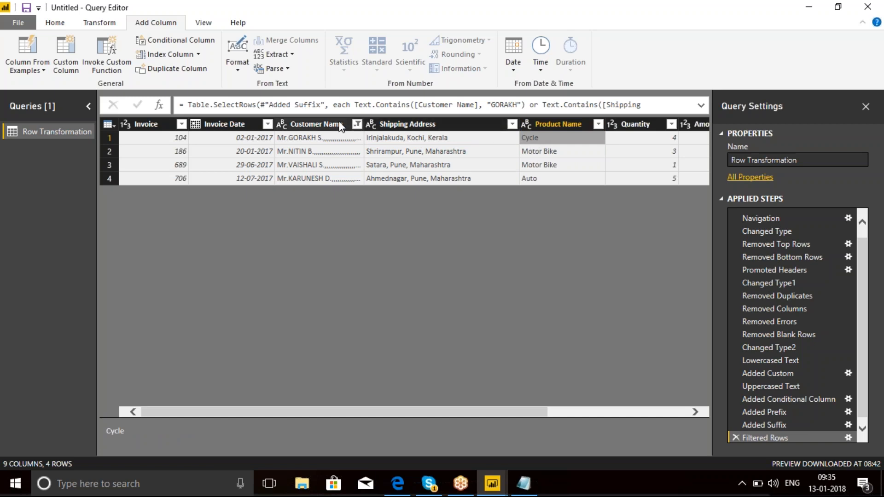
click(357, 125)
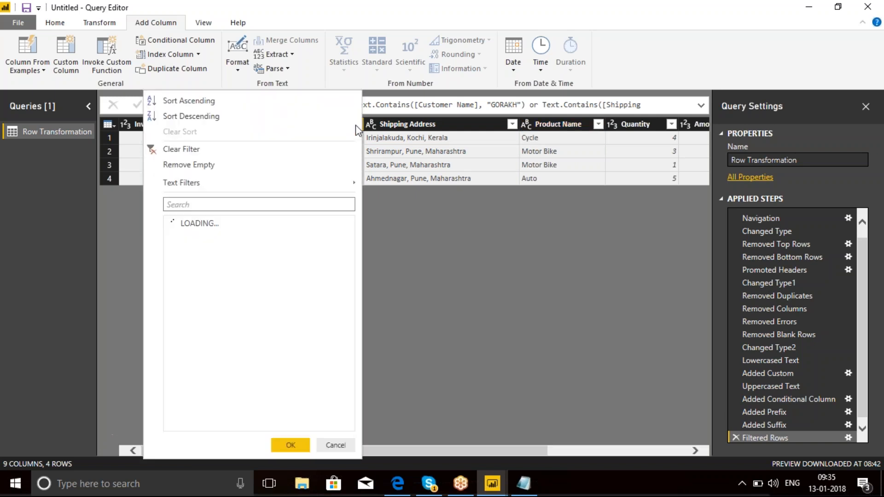
mouse_move(322, 184)
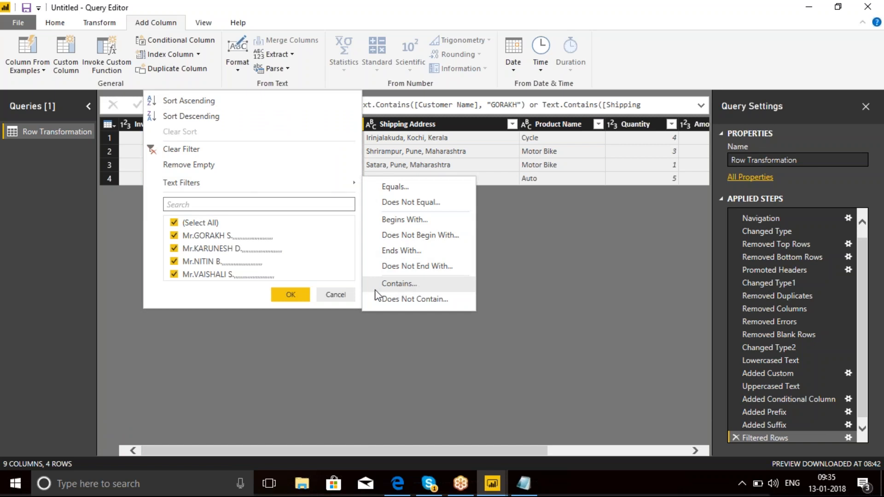
click(188, 148)
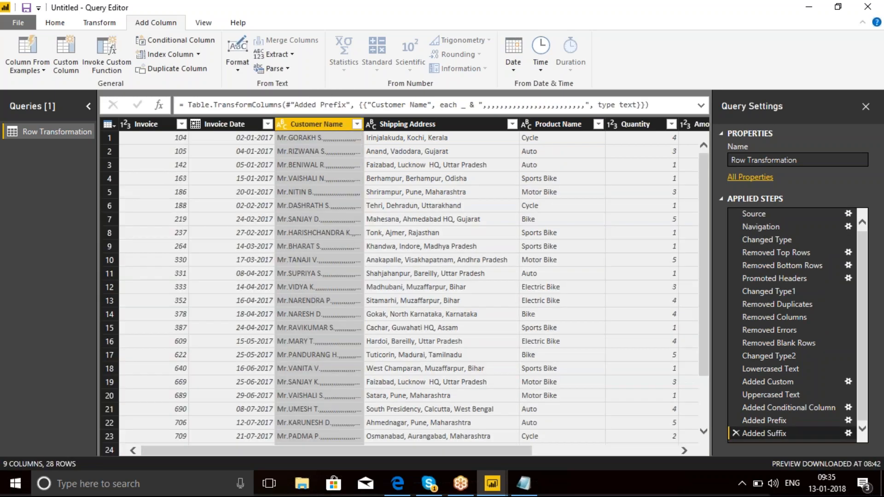
Start a Contains text filter on the Customer Name column and enter a customer's first name as its value.
click(356, 123)
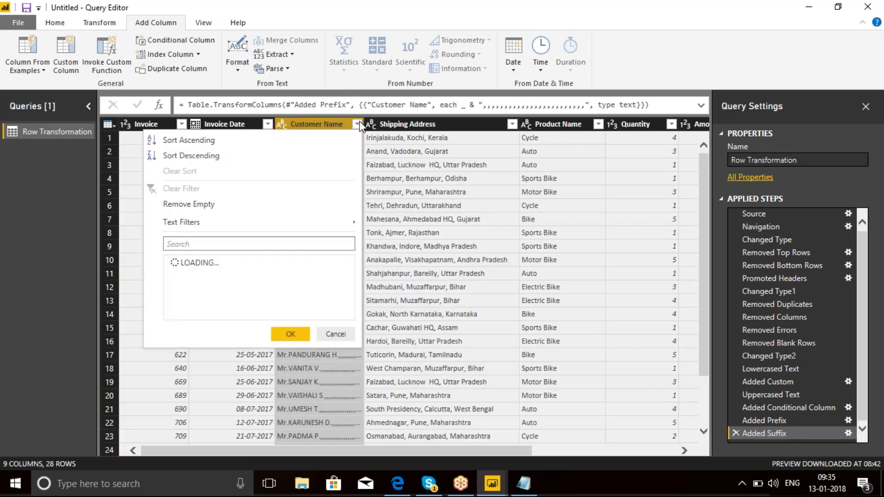
mouse_move(350, 222)
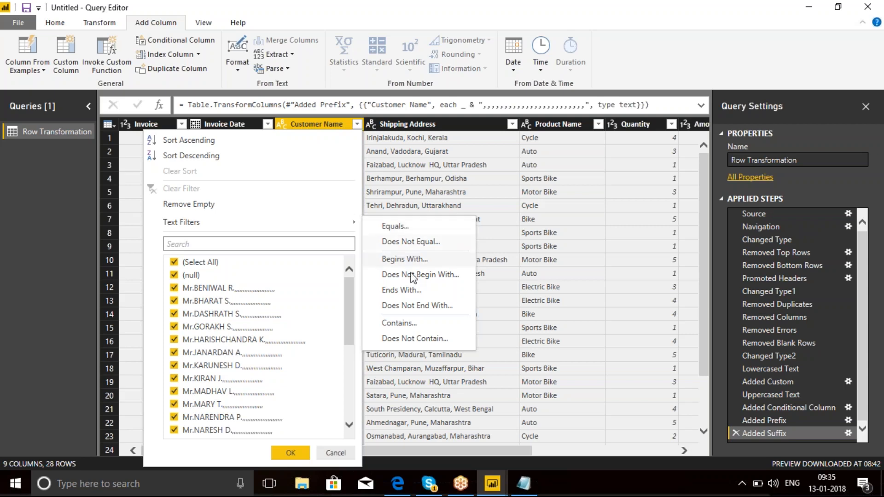
click(399, 323)
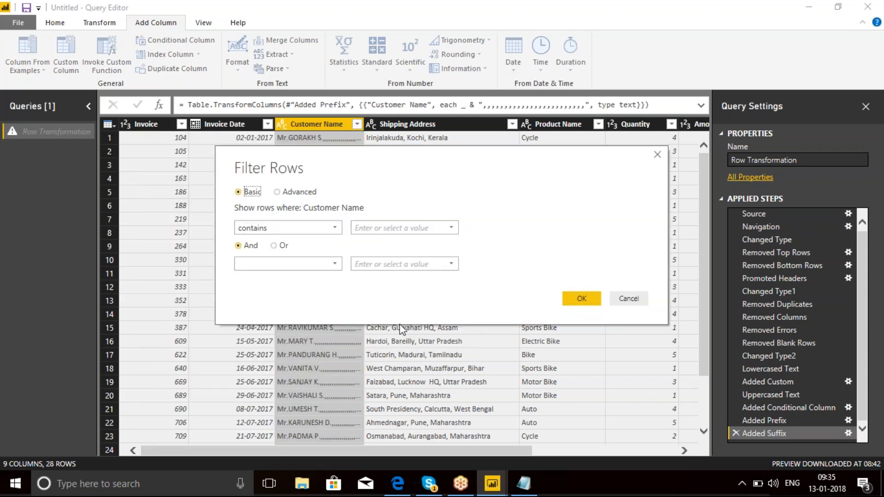
click(382, 232)
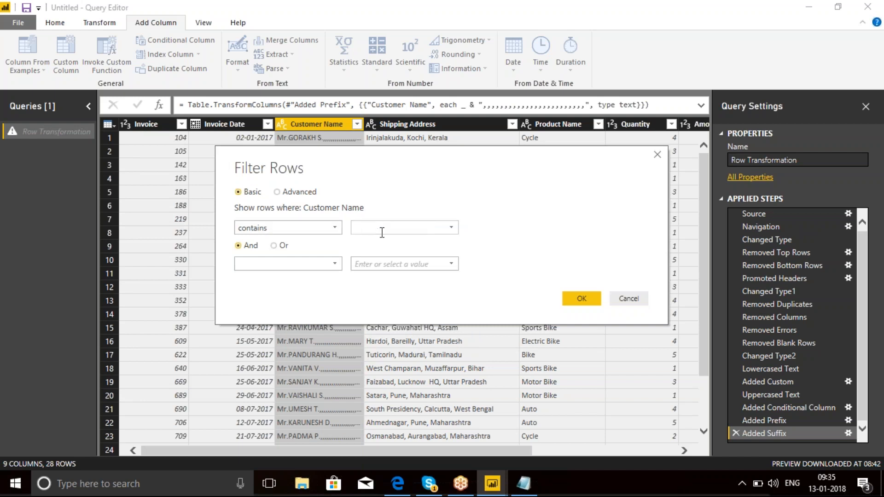
text(g)
key(BackSpace)
text(GORAKH)
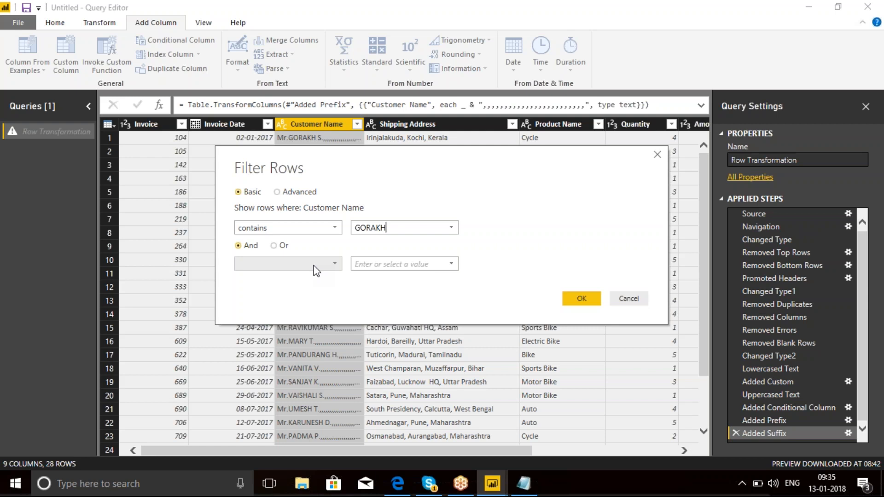
Add a second Customer Name clause joined with Or that contains another customer's first name, and apply the filter.
click(274, 246)
click(339, 266)
click(261, 368)
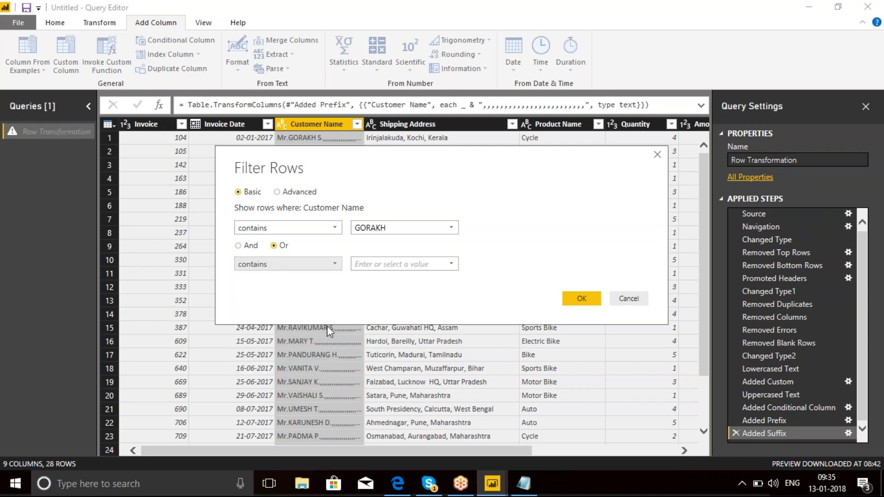
click(378, 267)
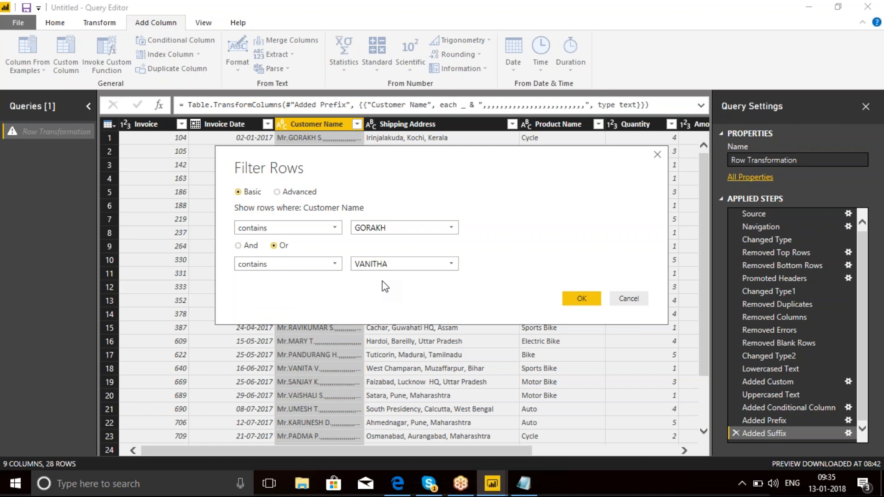
click(581, 298)
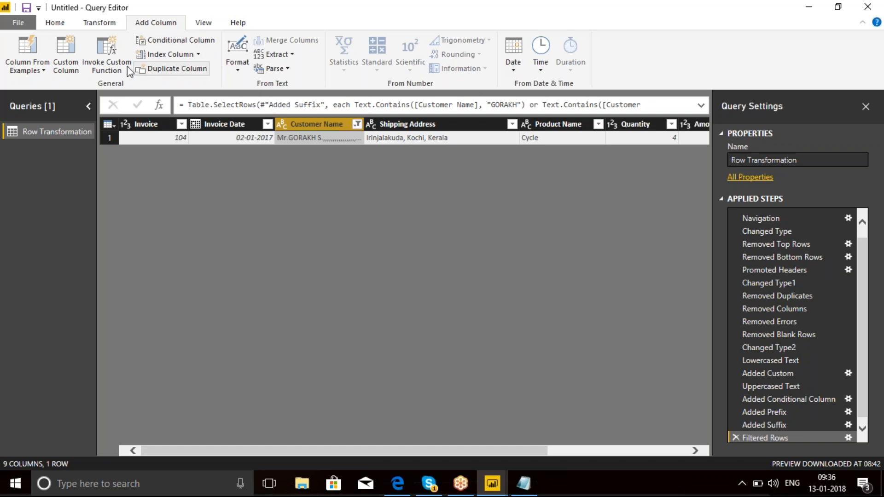
click(93, 25)
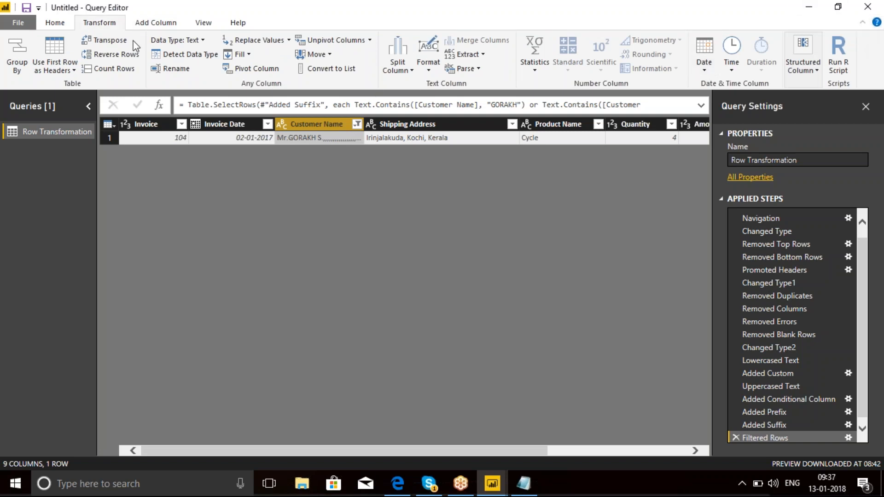
click(61, 21)
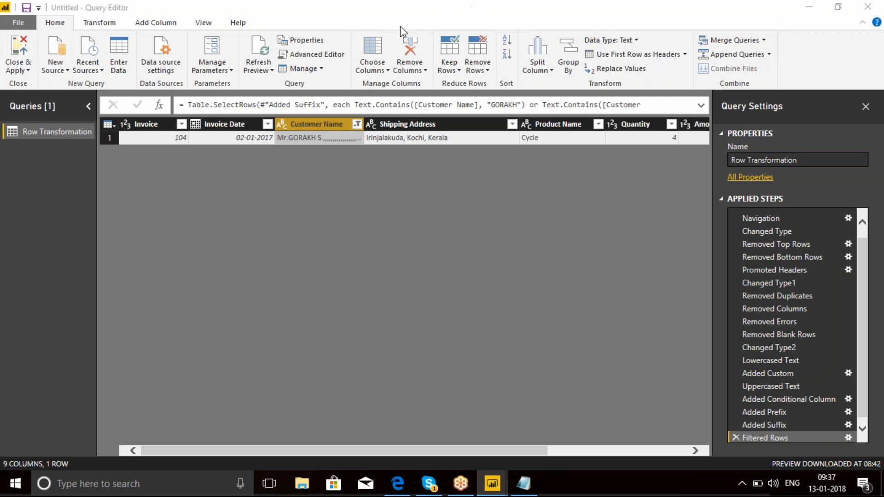
Switch to File Explorer and open the Supporting Power BI Files folder inside Supporting-Power-BI-Files.
click(304, 483)
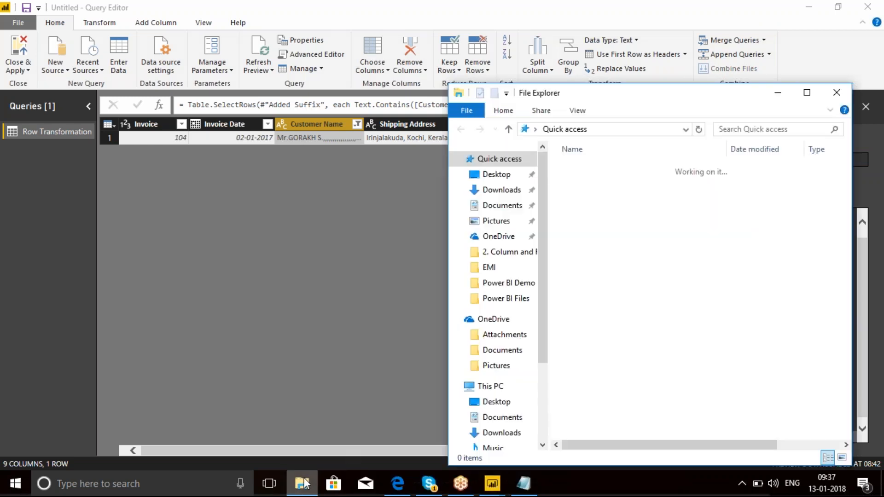
click(806, 93)
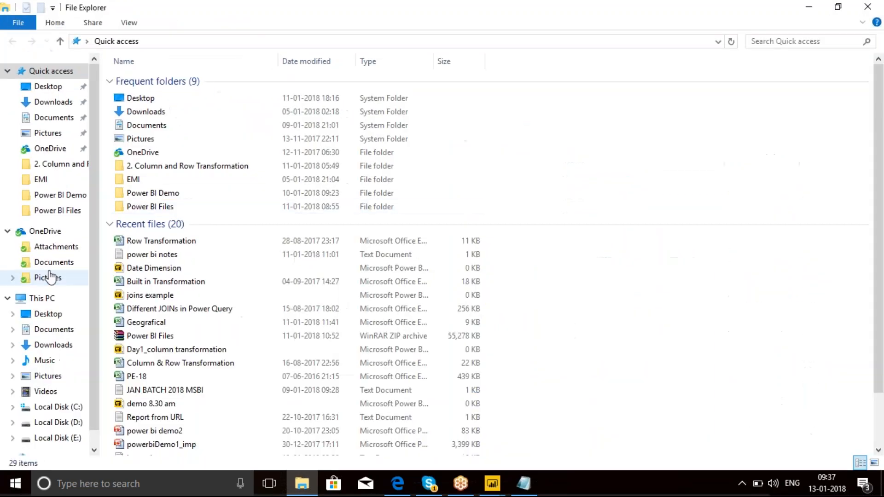
click(50, 167)
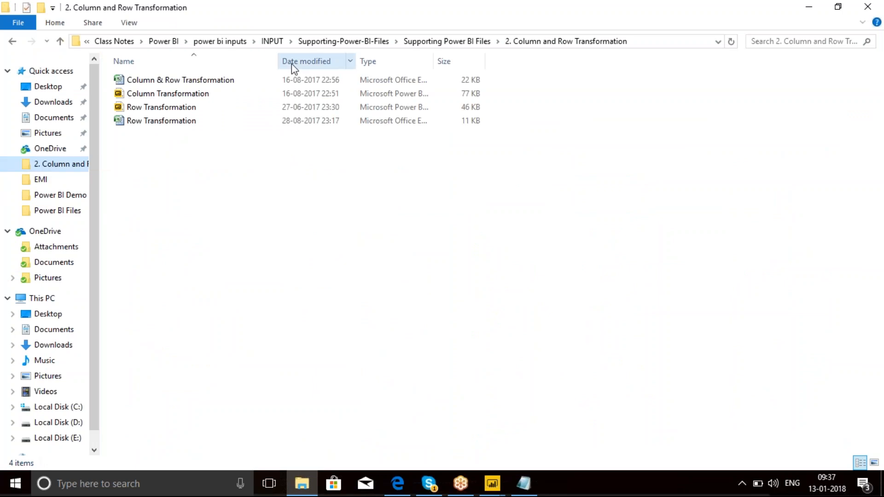
click(302, 41)
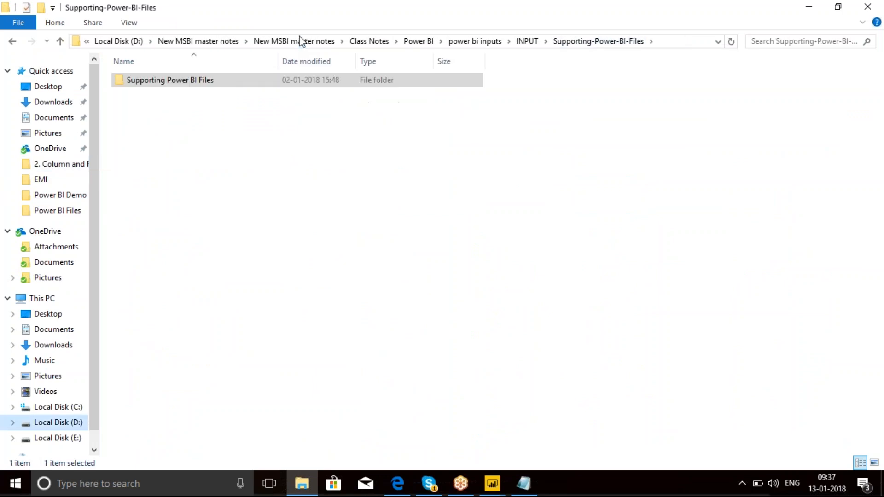
double_click(173, 82)
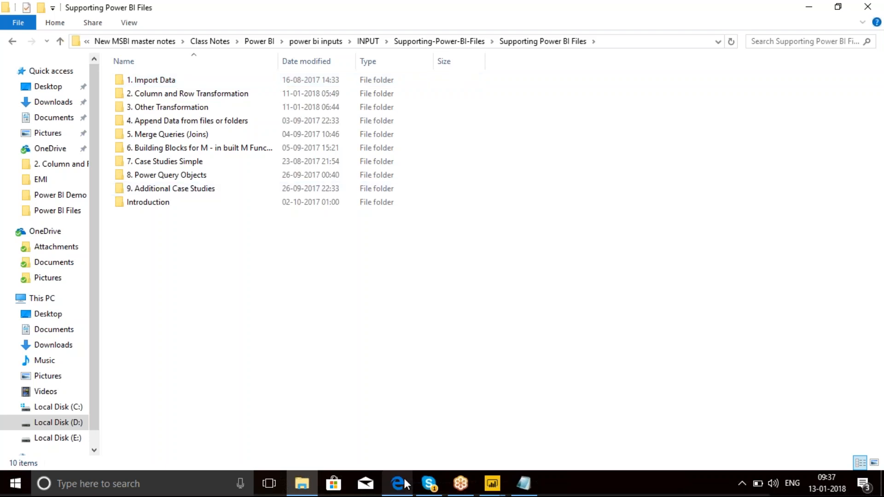
Return to the parent folder and compress the Supporting Power BI Files folder into a WinRAR archive of the same name.
mouse_move(405, 483)
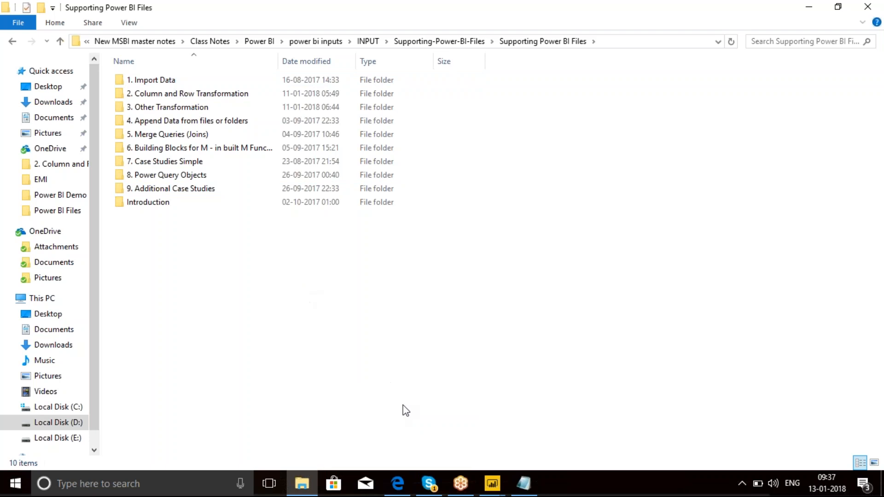
key(BackSpace)
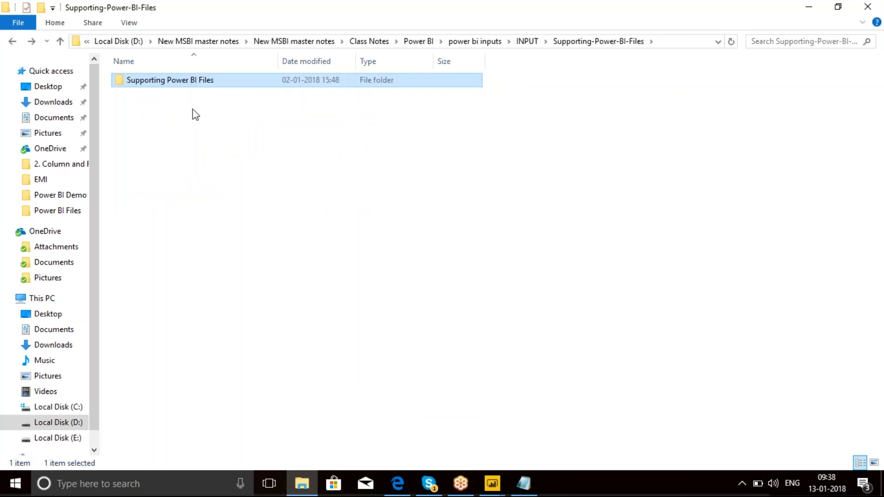
right_click(180, 85)
click(240, 298)
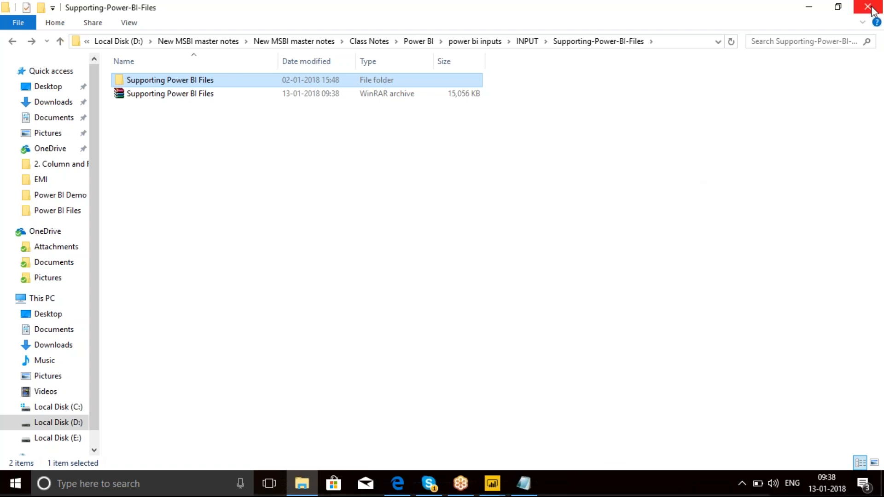
click(537, 21)
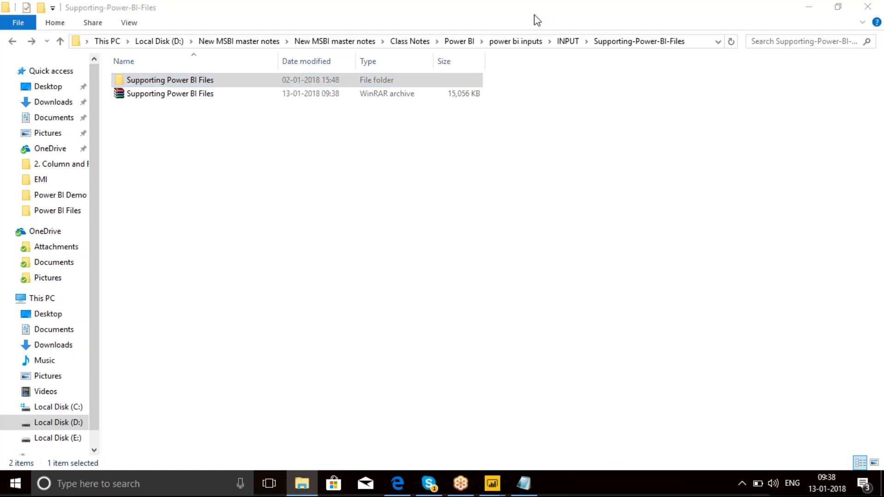